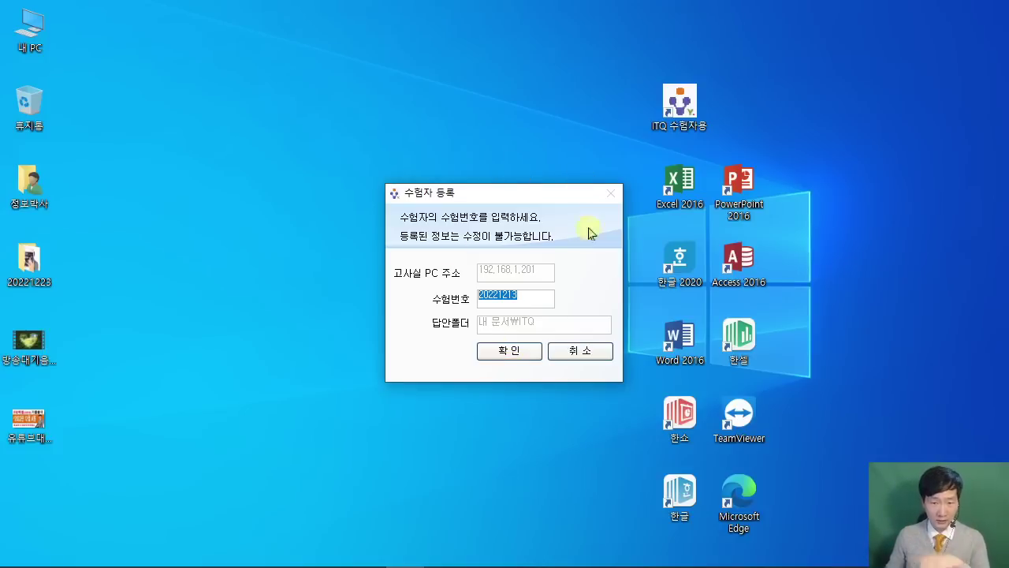
Cancel the candidate registration, launch PowerPoint 2016, and bring the ITQ exam paper PDF back up.
click(575, 354)
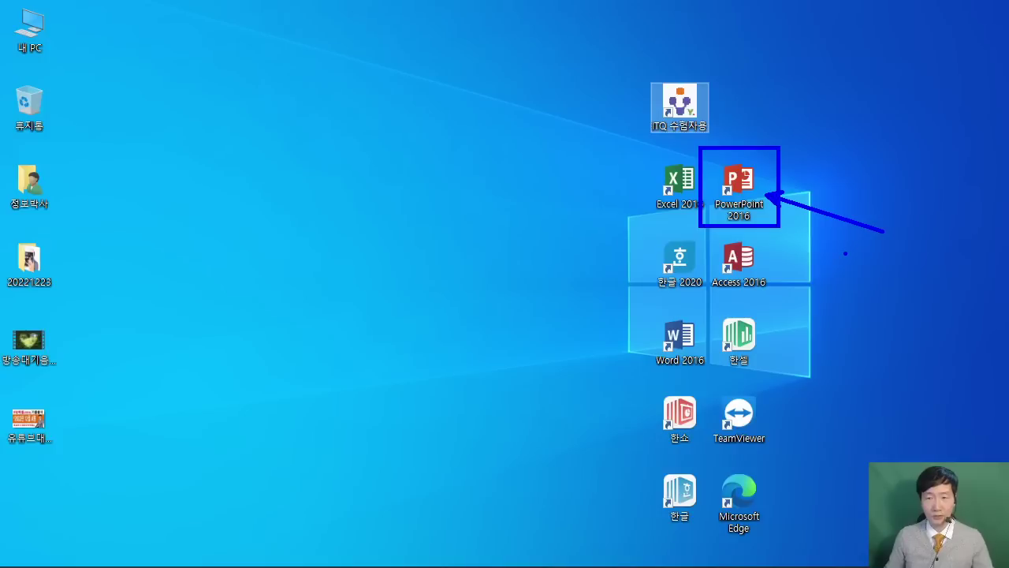
click(741, 183)
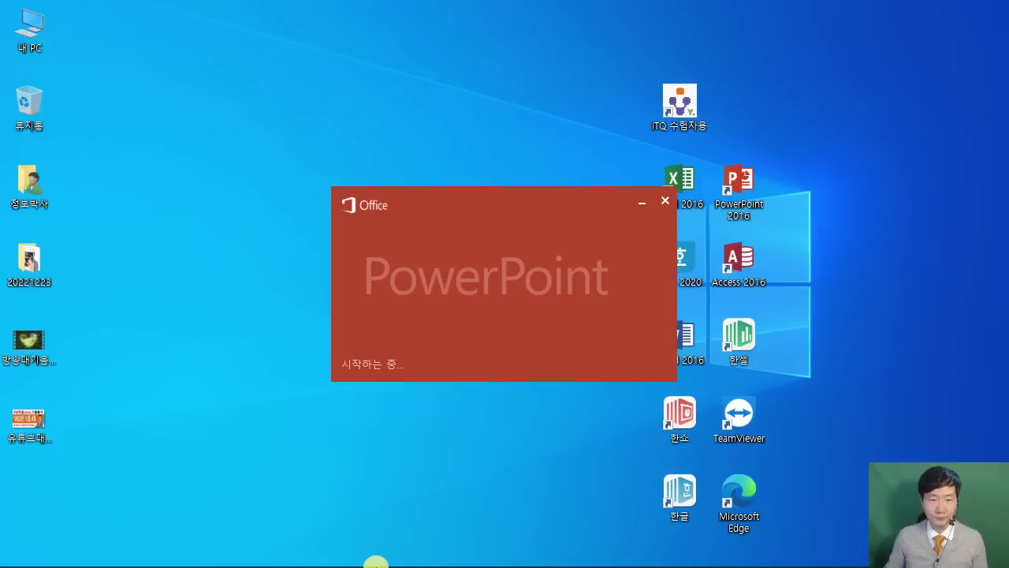
click(328, 552)
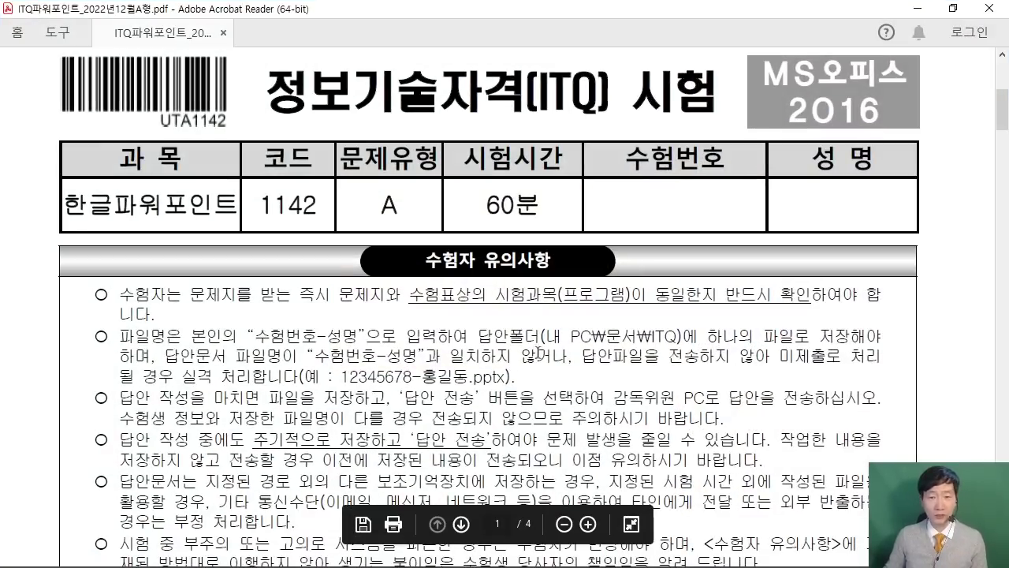
drag(478, 336, 663, 323)
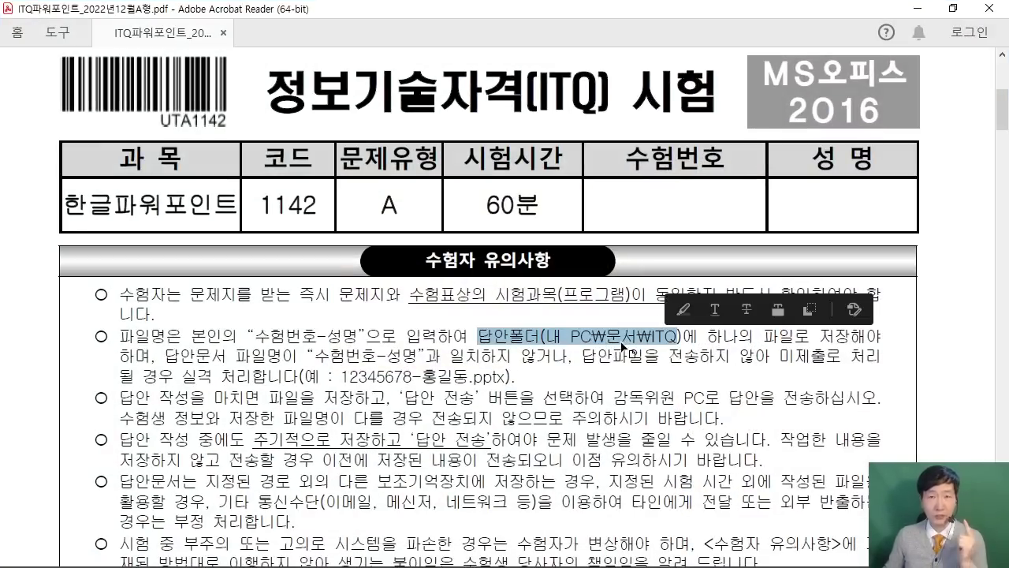
click(665, 341)
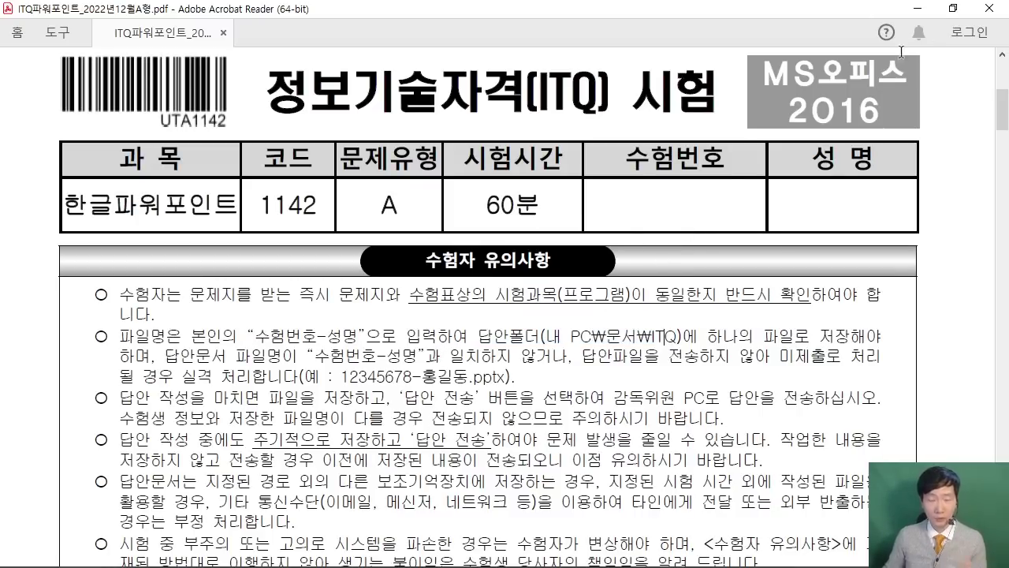
Minimize Acrobat and start a new blank presentation in PowerPoint.
click(916, 10)
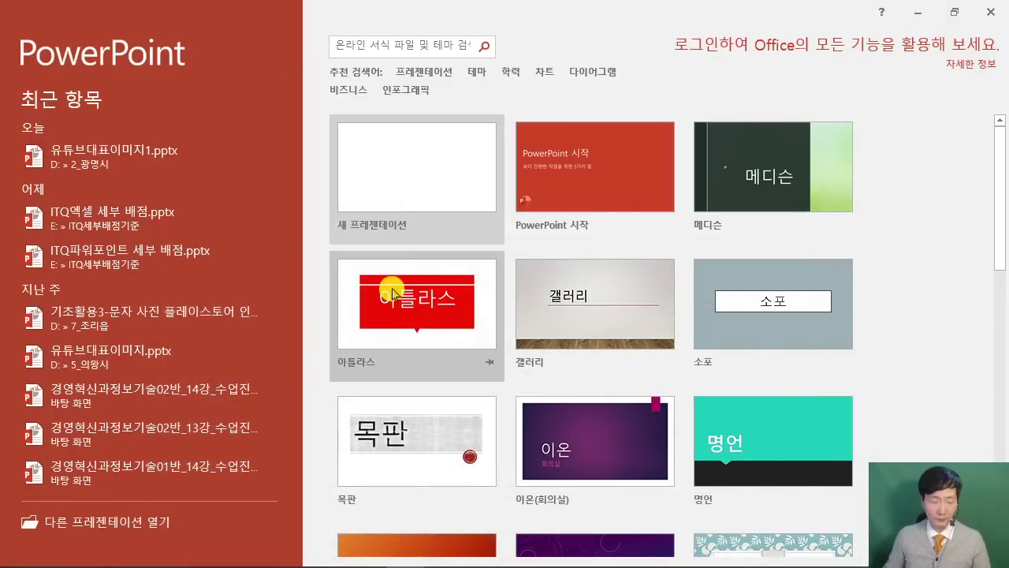
key(ctrl+2)
mouse_move(322, 103)
mouse_down()
mouse_move(501, 240)
mouse_move(535, 253)
mouse_up()
drag(466, 206, 702, 401)
key(Escape)
click(387, 147)
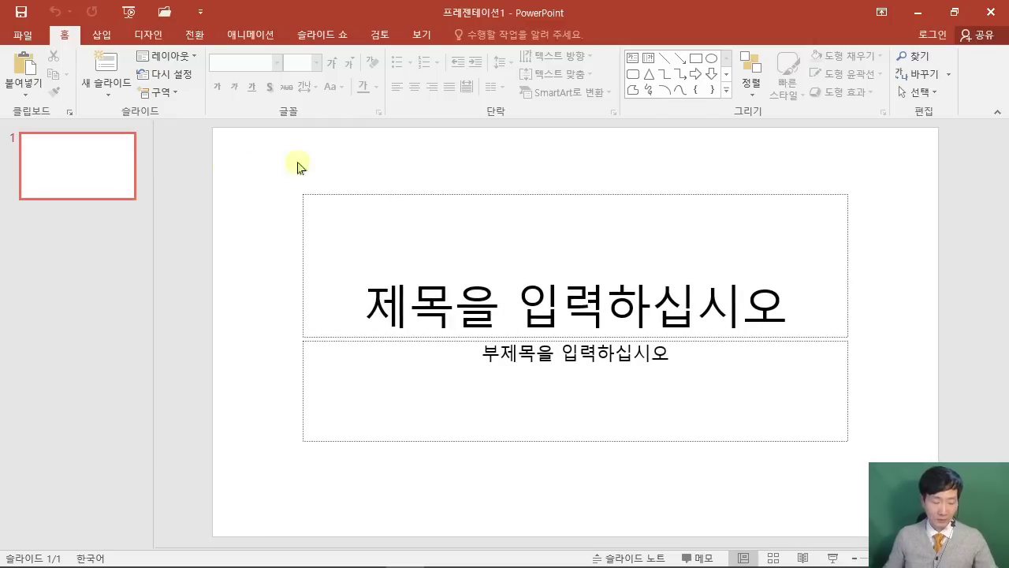
Bring up the Save As window for the new presentation.
mouse_move(505, 91)
mouse_down()
mouse_move(551, 200)
mouse_move(708, 234)
mouse_up()
mouse_move(534, 136)
mouse_down()
mouse_move(632, 135)
mouse_move(552, 213)
mouse_up()
mouse_move(542, 170)
mouse_down()
mouse_move(598, 170)
mouse_move(614, 232)
mouse_up()
drag(640, 167, 641, 330)
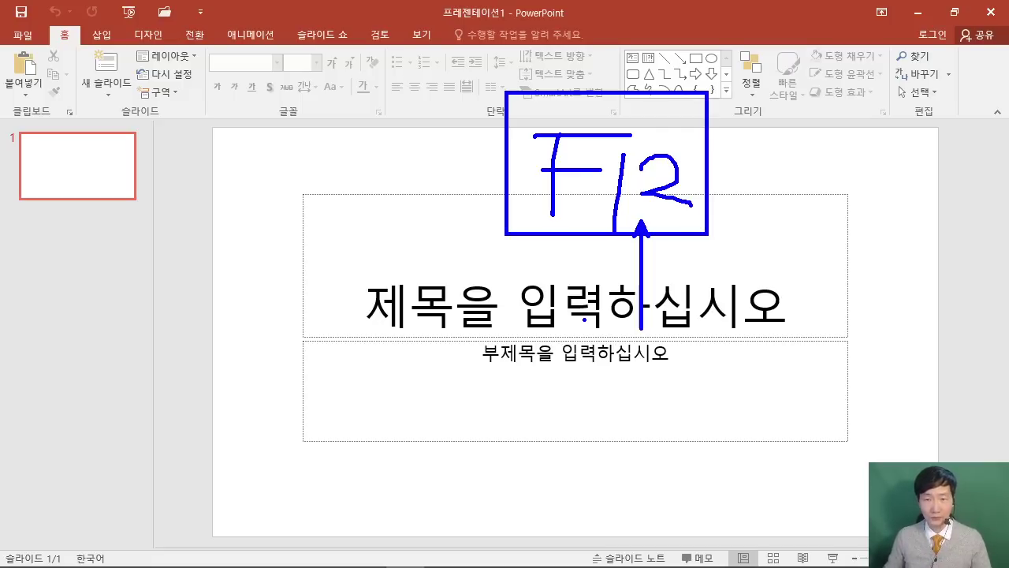
key(Escape)
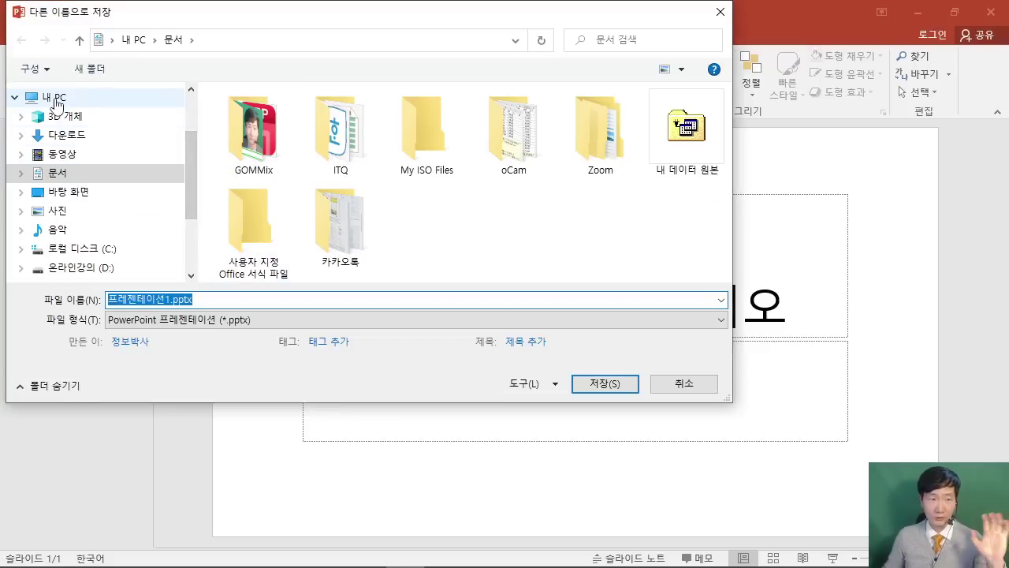
Save the presentation in the ITQ folder named with the exam number, a hyphen, and the candidate's name.
click(329, 138)
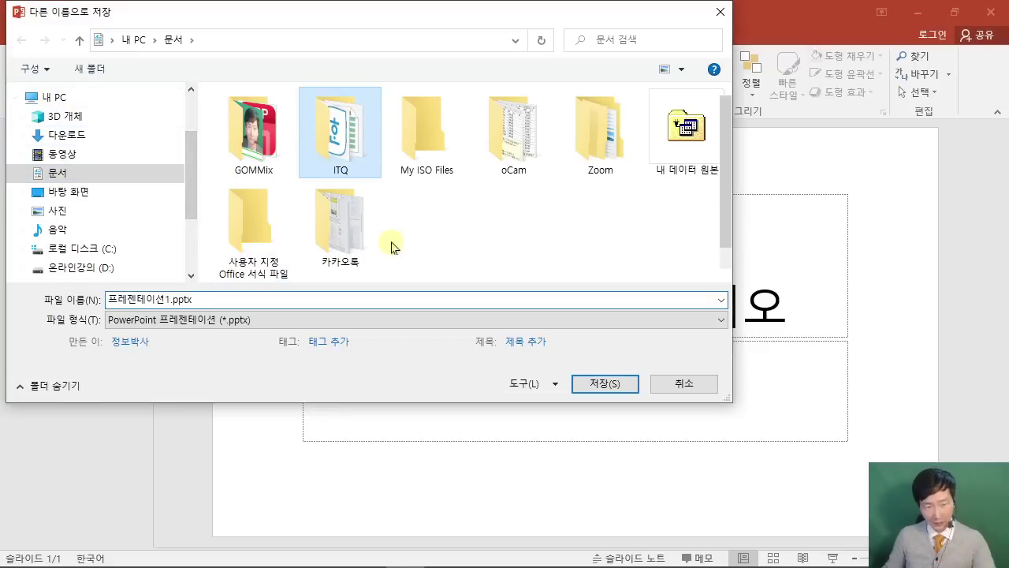
click(205, 301)
right_click(208, 303)
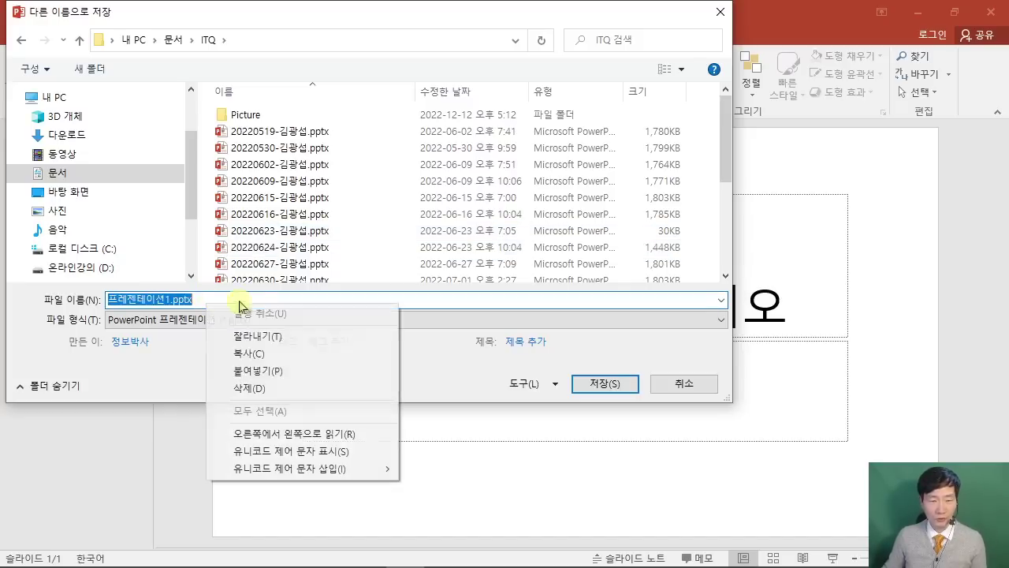
click(315, 370)
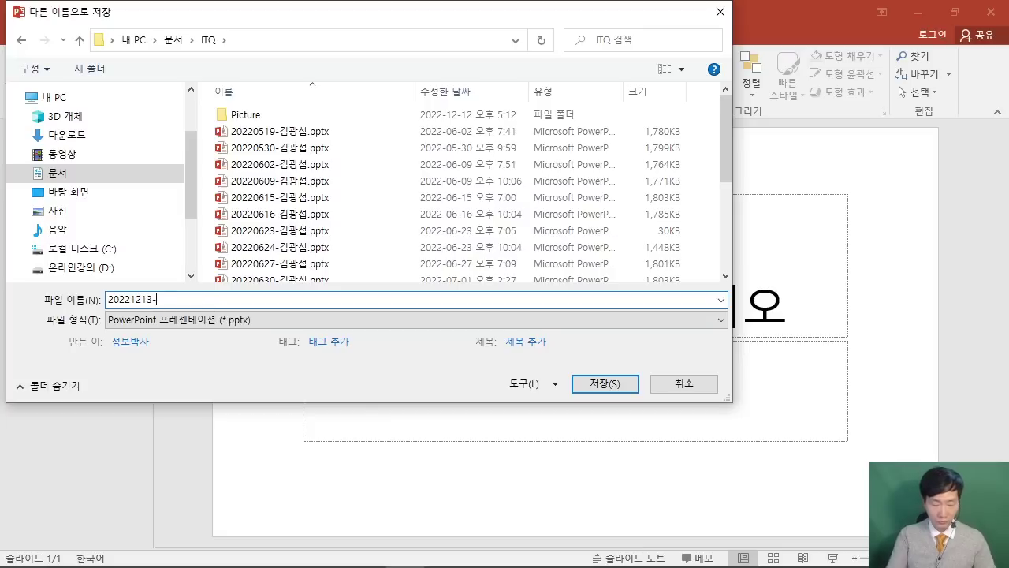
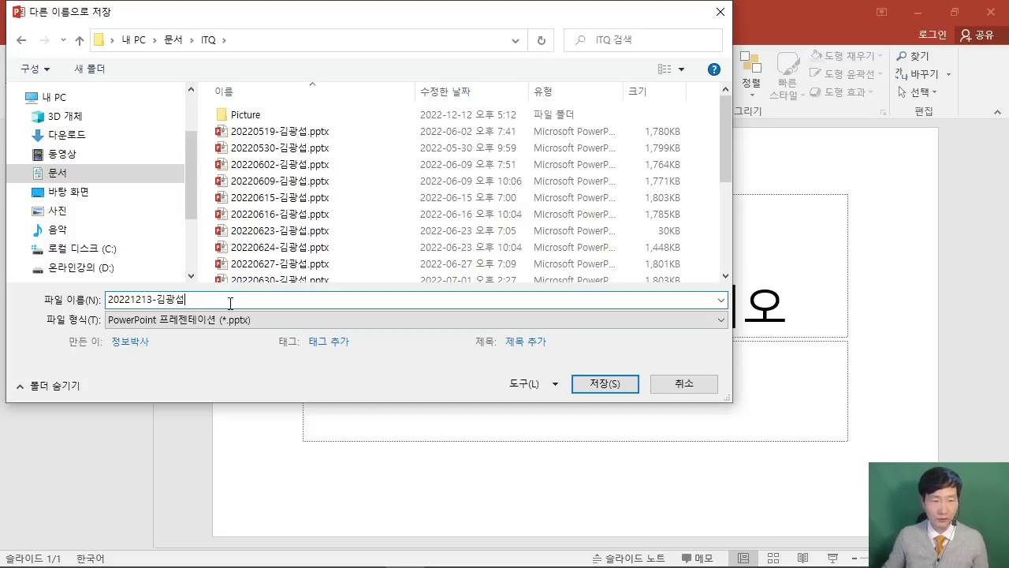
click(331, 342)
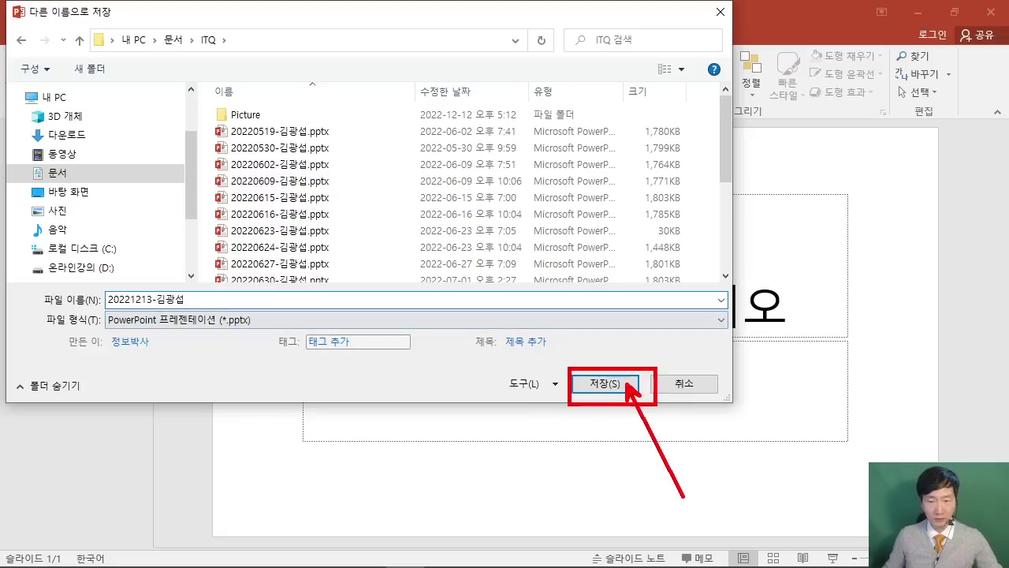
click(439, 302)
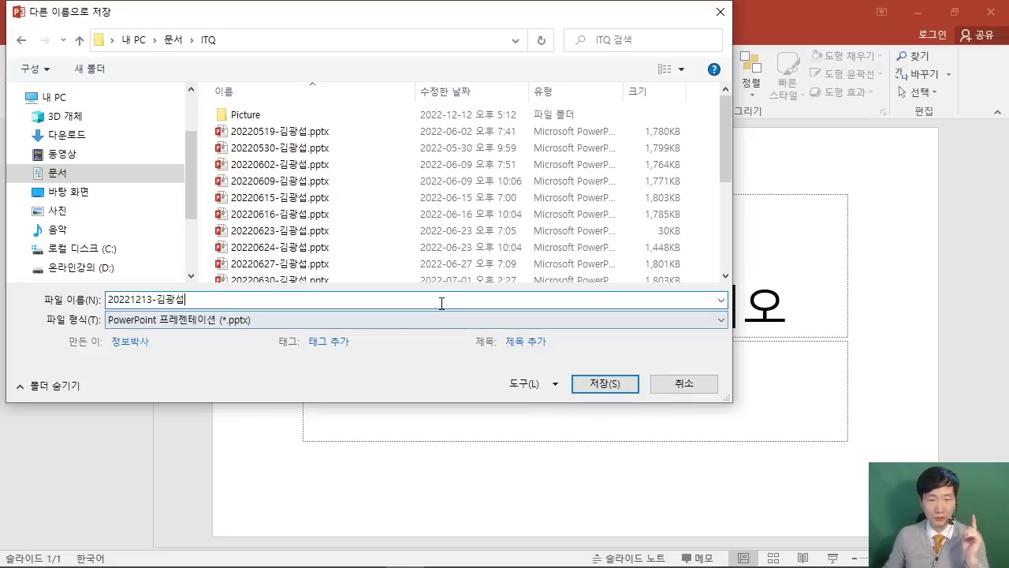
click(605, 383)
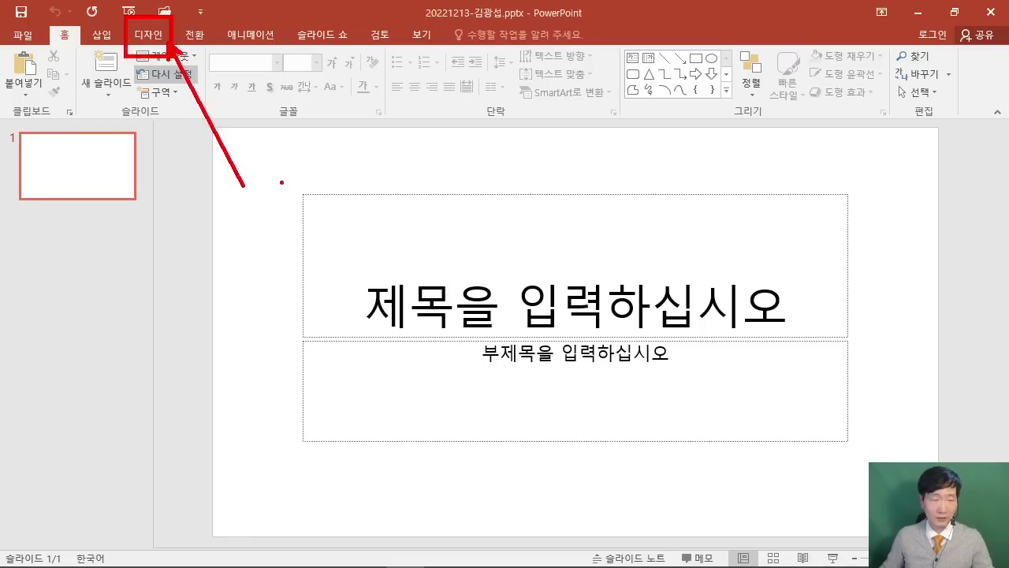
Pick A4 Paper (210x297mm) in the Custom Slide Size dialog.
click(150, 37)
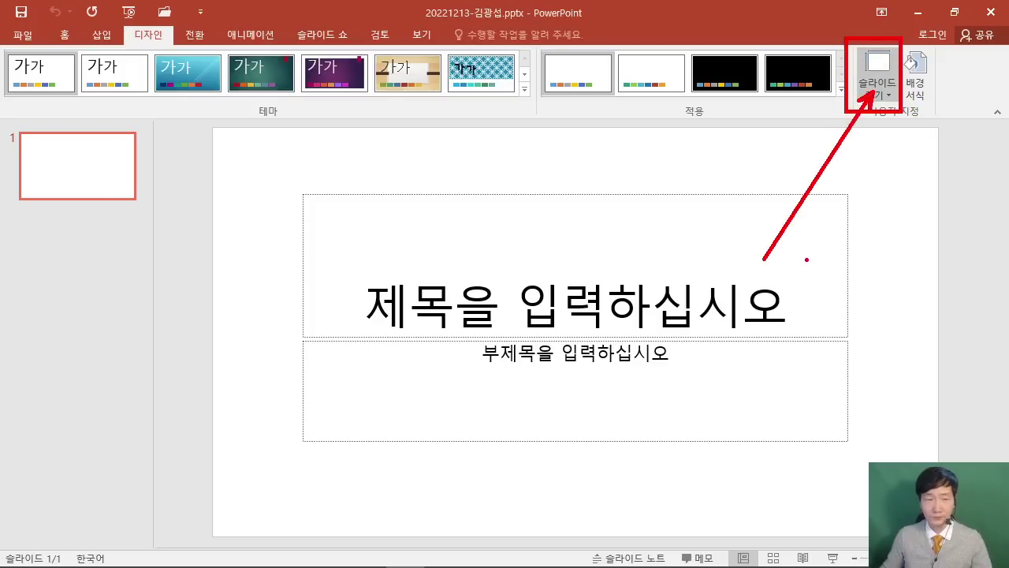
click(882, 93)
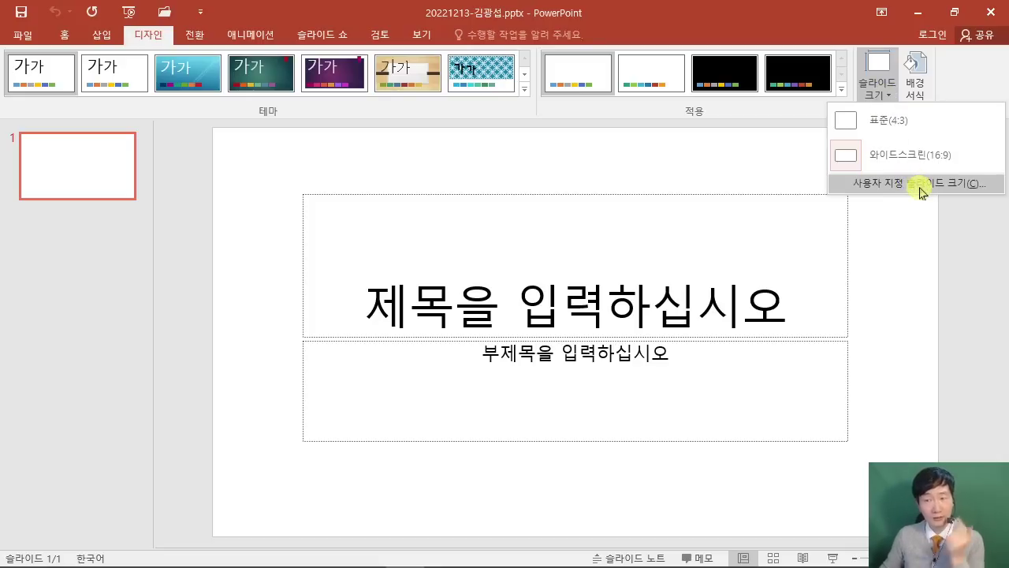
click(920, 182)
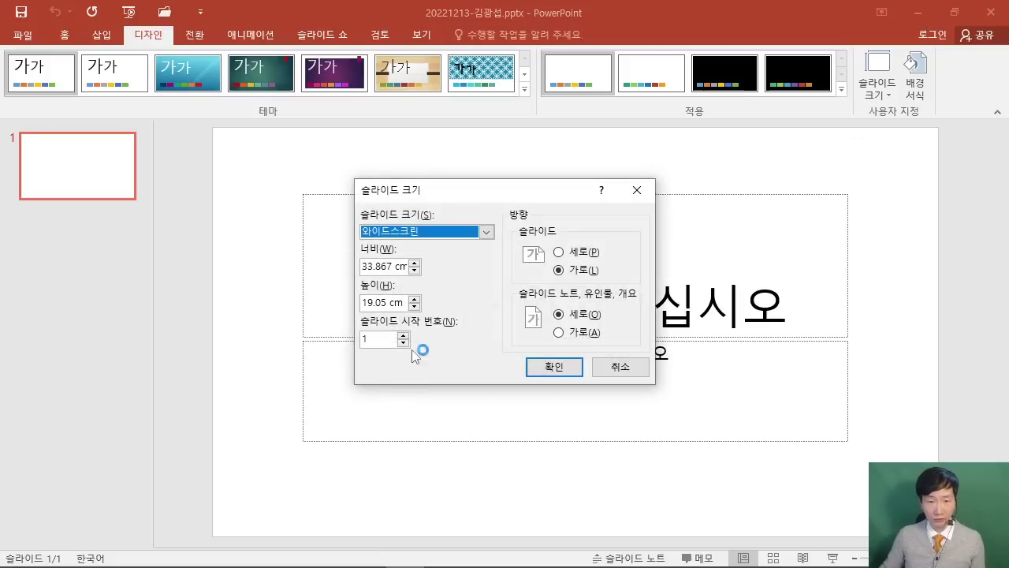
click(483, 232)
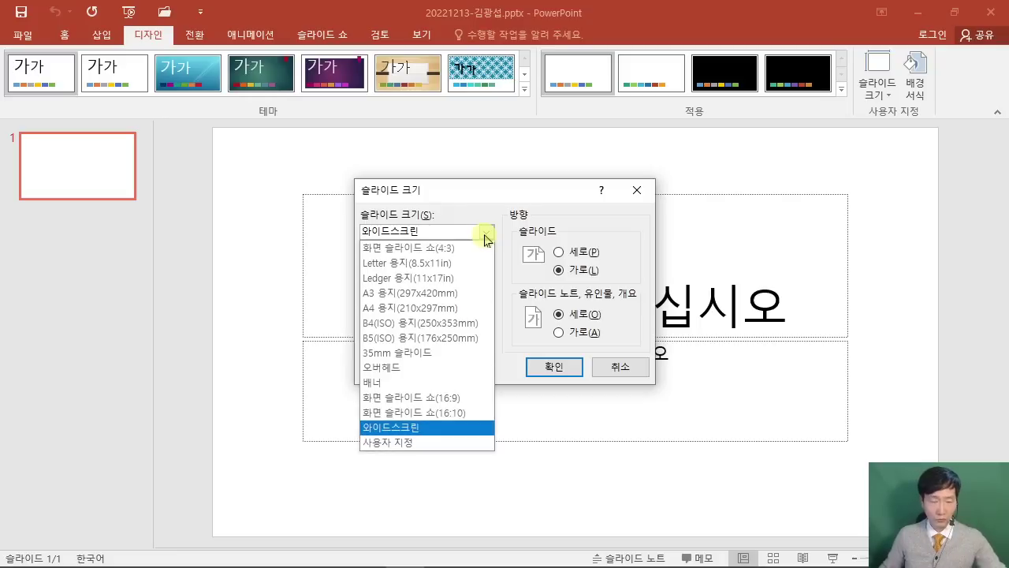
mouse_move(349, 294)
mouse_down()
mouse_move(466, 315)
mouse_move(560, 309)
mouse_up()
drag(558, 365, 663, 207)
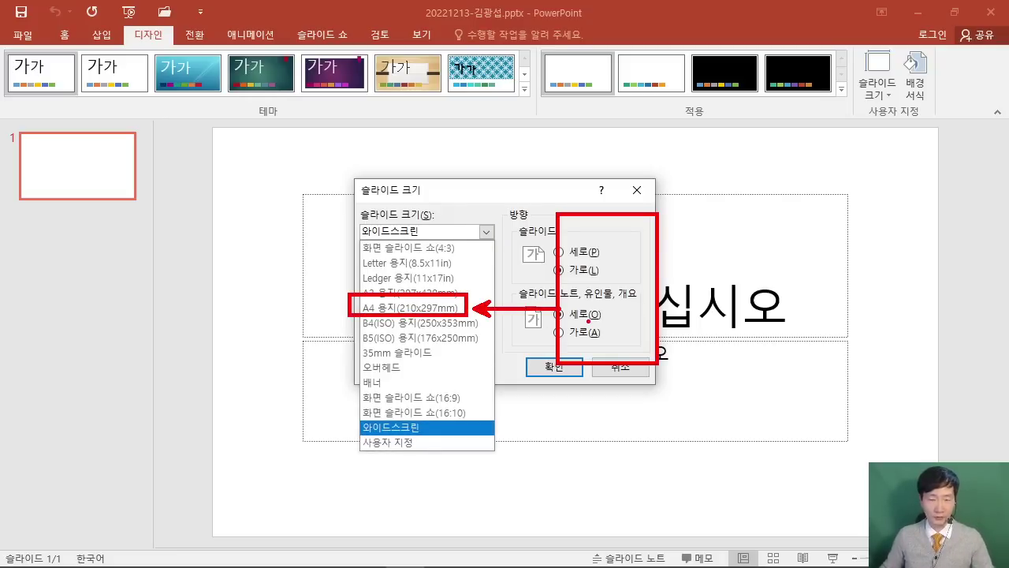
click(484, 231)
click(484, 232)
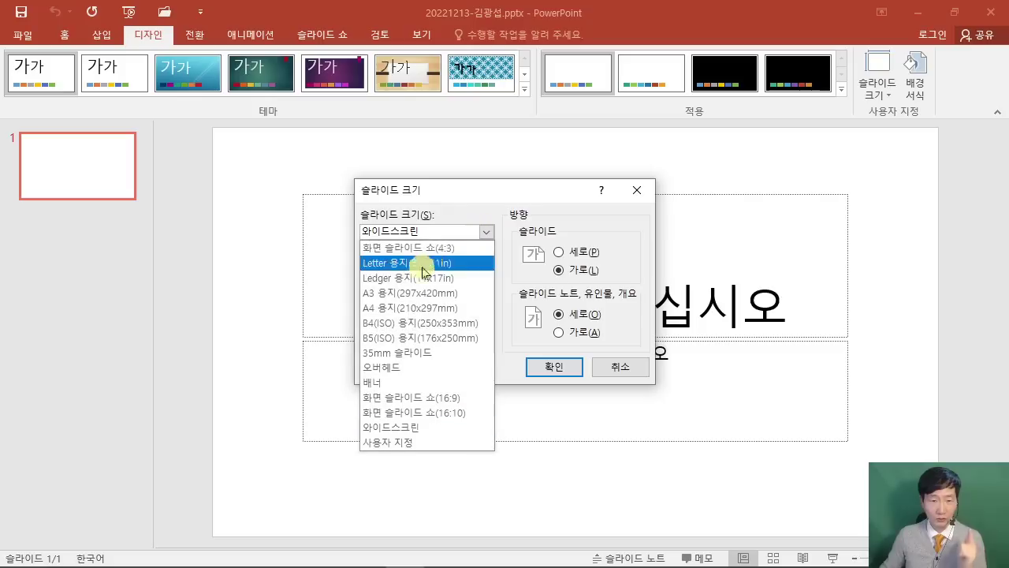
click(404, 311)
Confirm the A4 size in landscape, cancel the content scaling prompt, and close the dialog.
drag(550, 344, 518, 398)
drag(549, 365, 581, 398)
drag(622, 465, 581, 385)
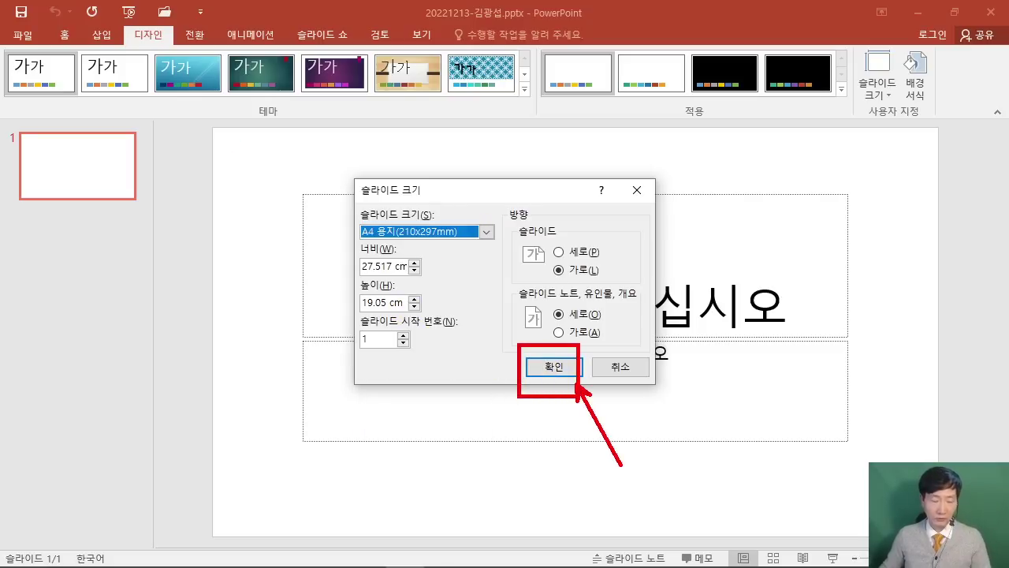
click(563, 367)
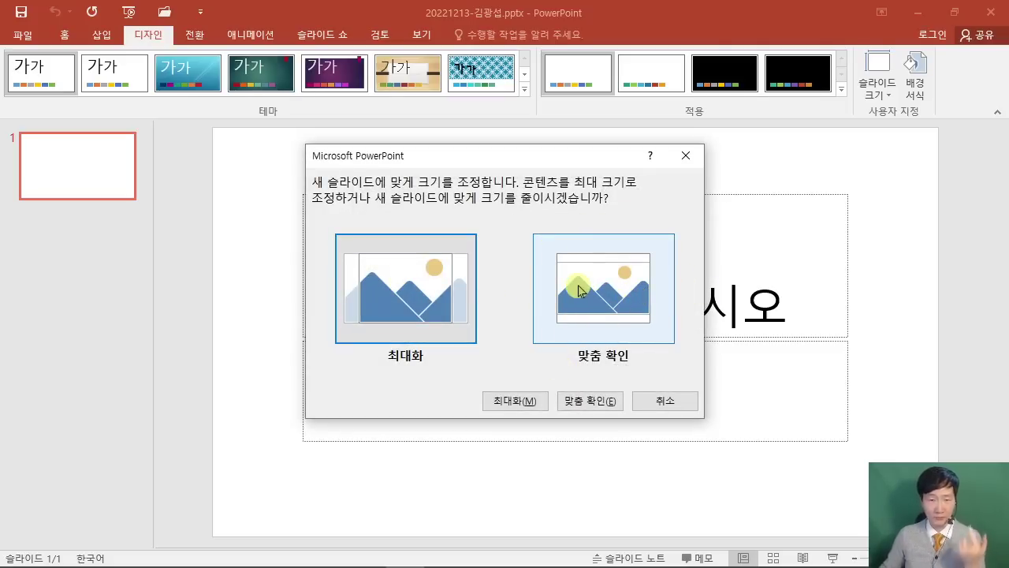
drag(215, 130, 262, 140)
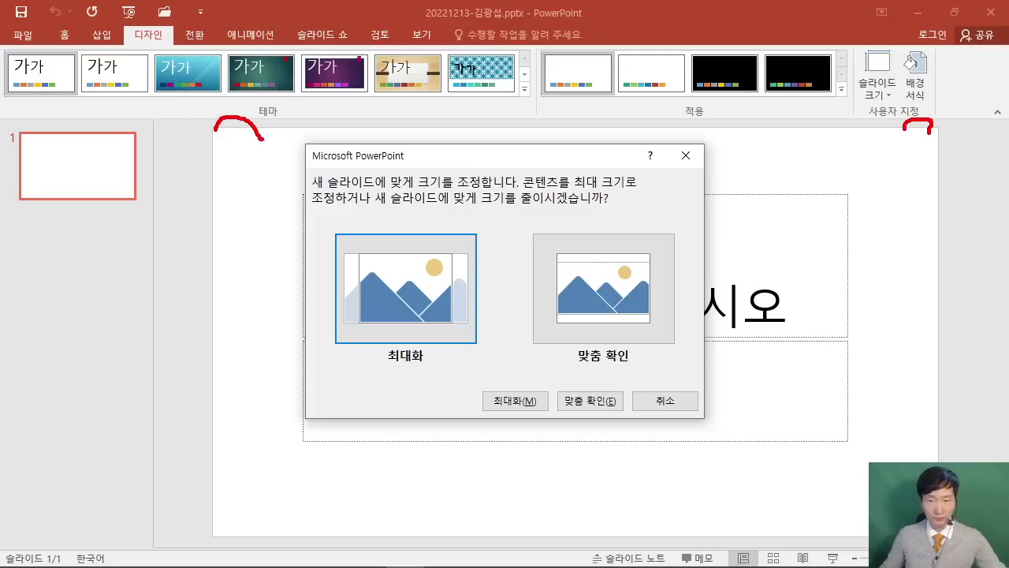
drag(612, 261, 733, 177)
key(Escape)
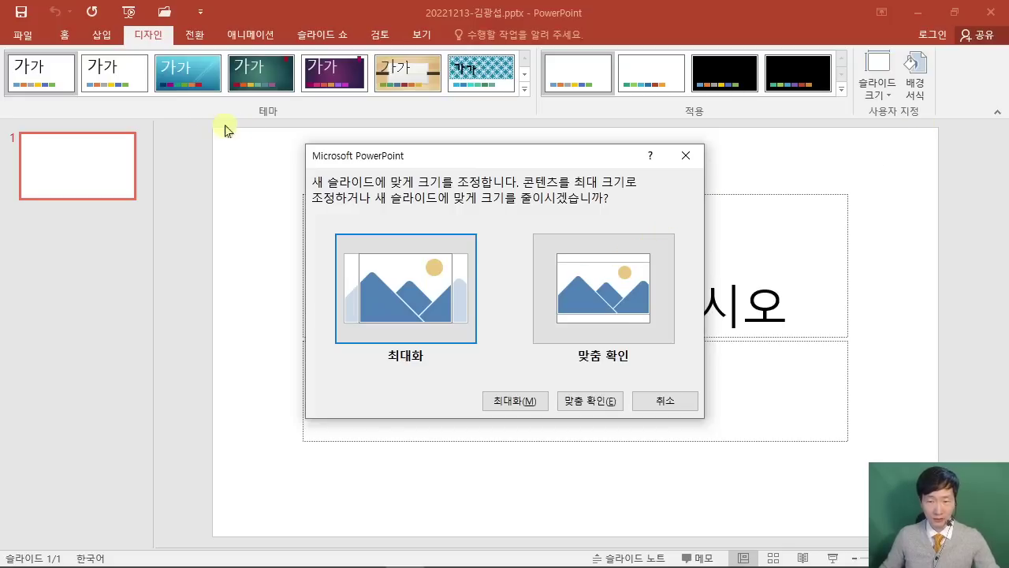
key(Escape)
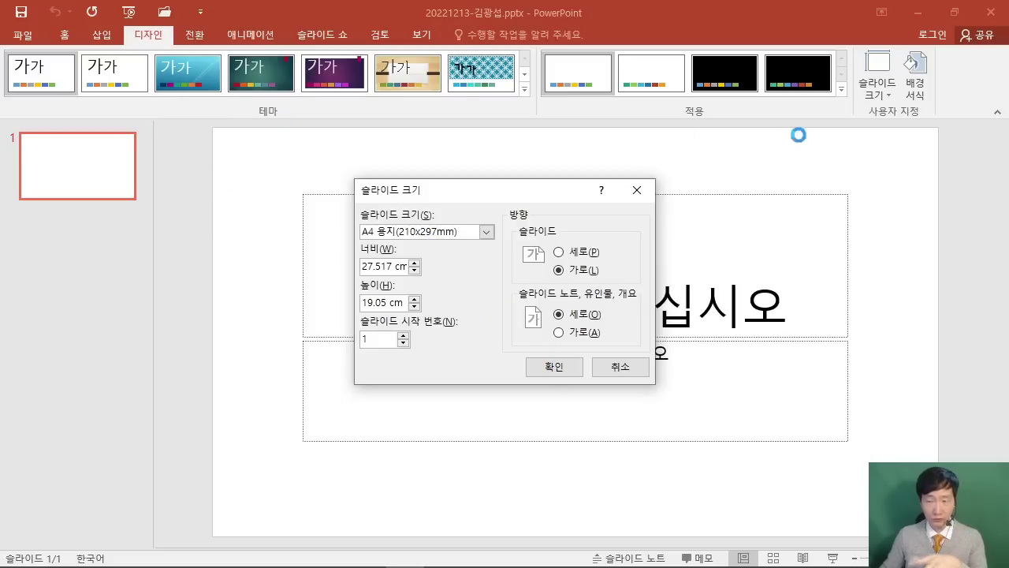
key(Return)
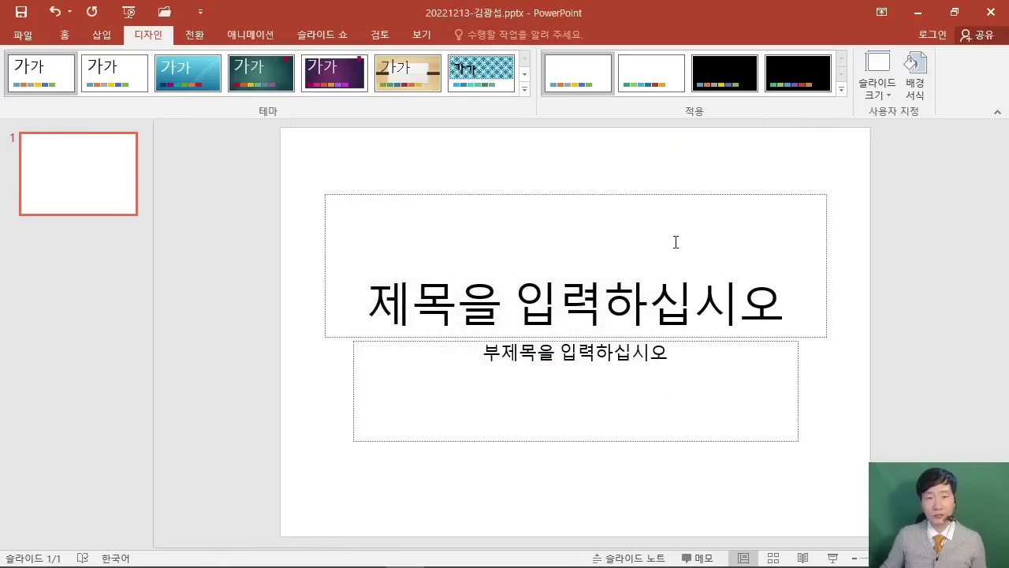
Scroll the exam PDF to [전체구성], highlight the 슬라이드 마스터 requirement, then restore down Acrobat.
mouse_move(452, 553)
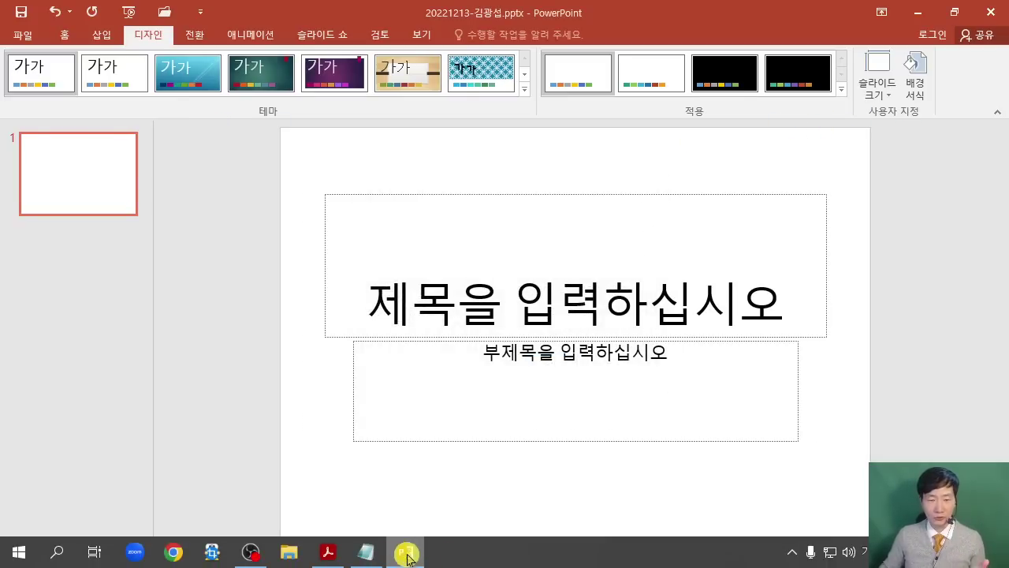
click(330, 554)
scroll(538, 377, down, 5)
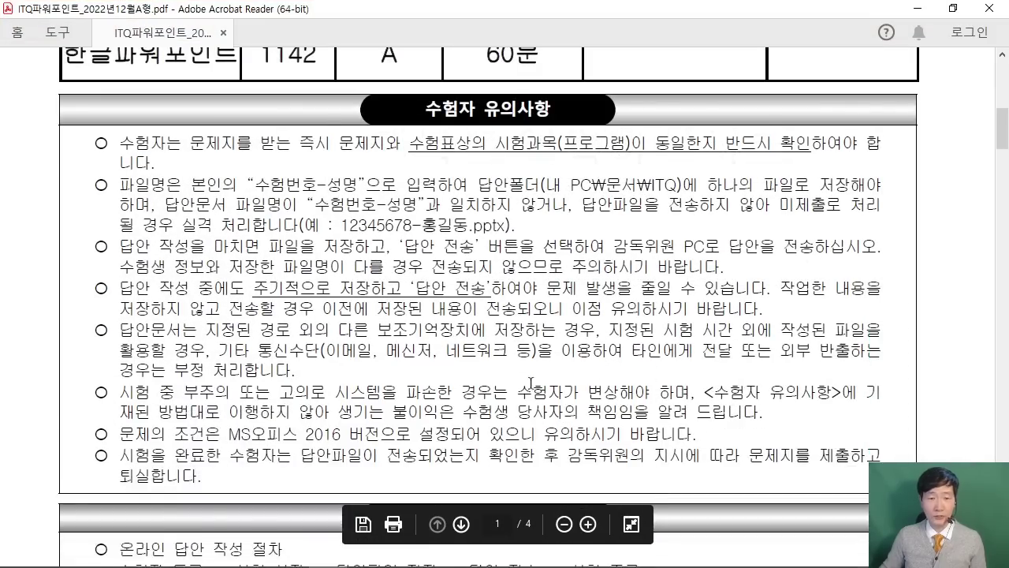
scroll(538, 377, down, 7)
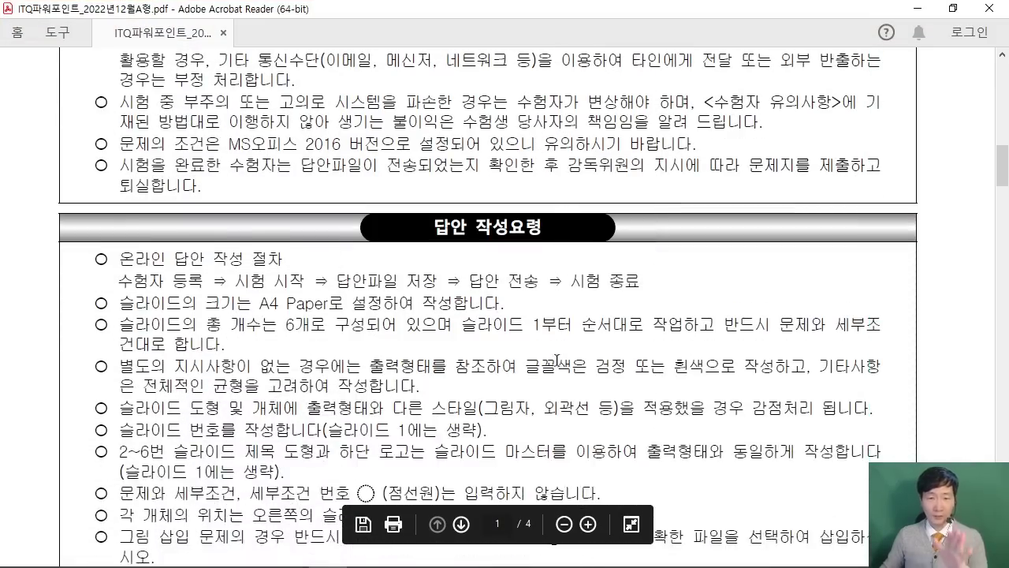
scroll(555, 363, down, 4)
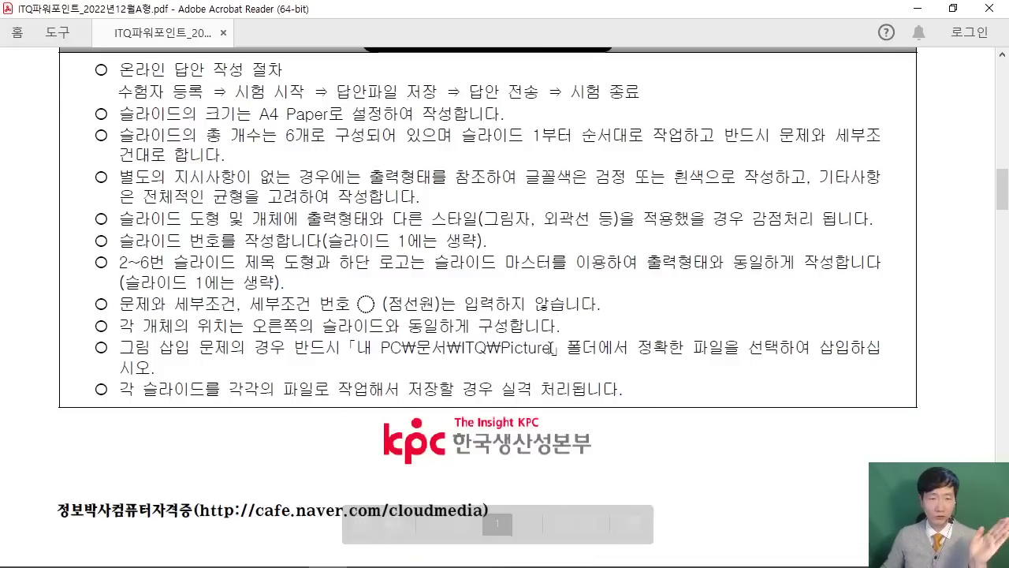
scroll(552, 348, down, 6)
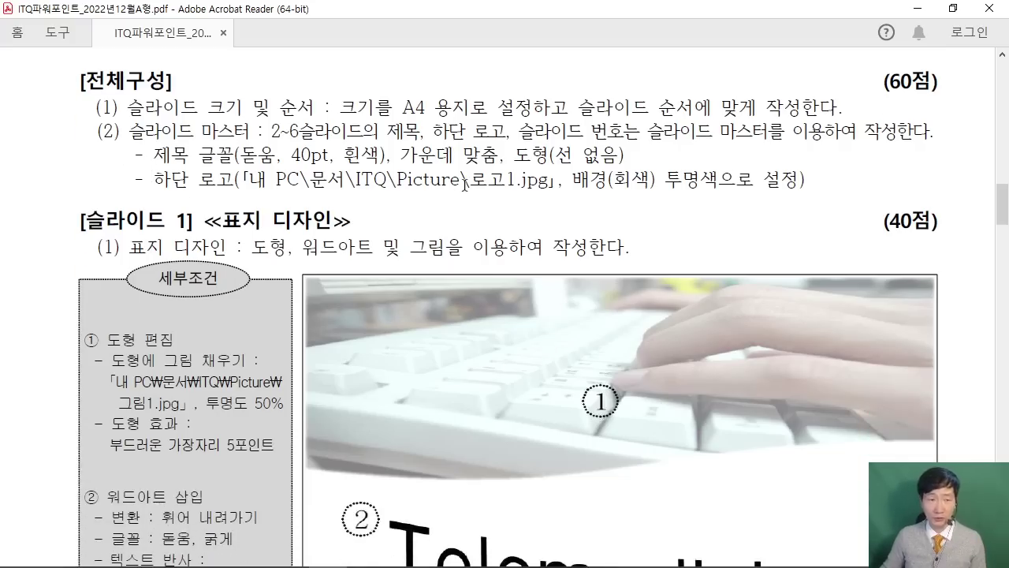
drag(129, 131, 251, 132)
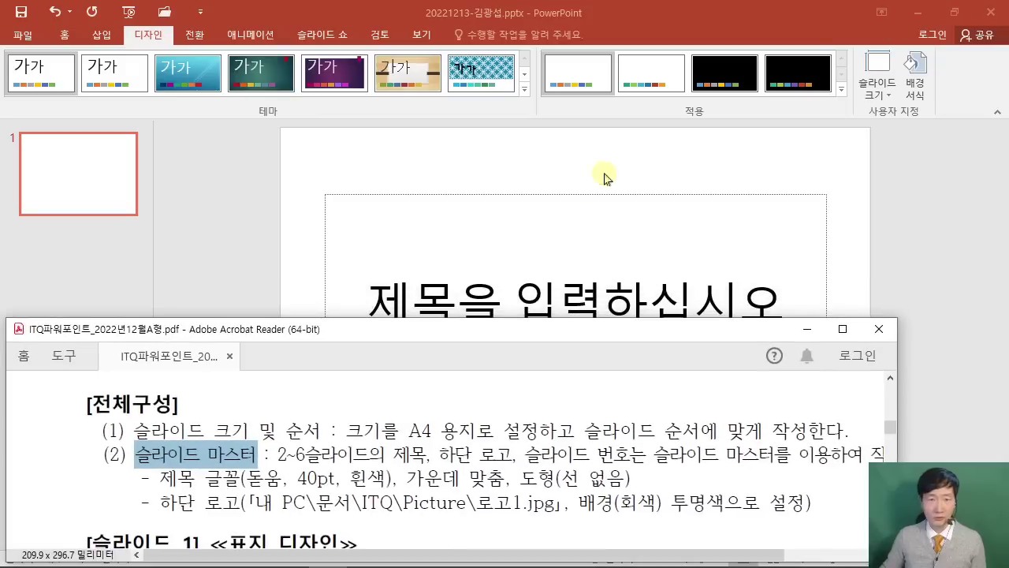
click(953, 8)
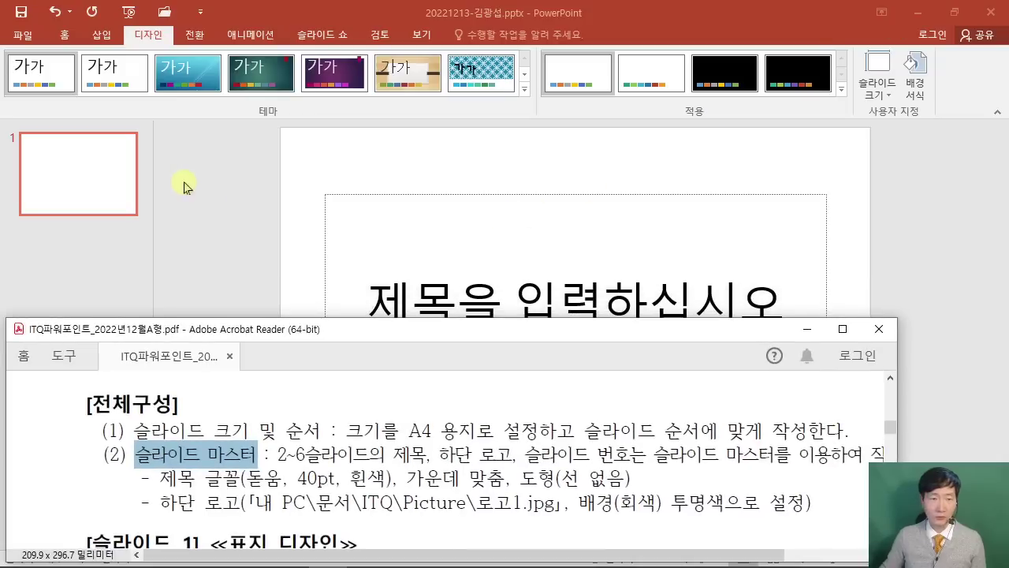
Switch the presentation to Slide Master view and select the top master slide thumbnail.
click(189, 184)
click(419, 37)
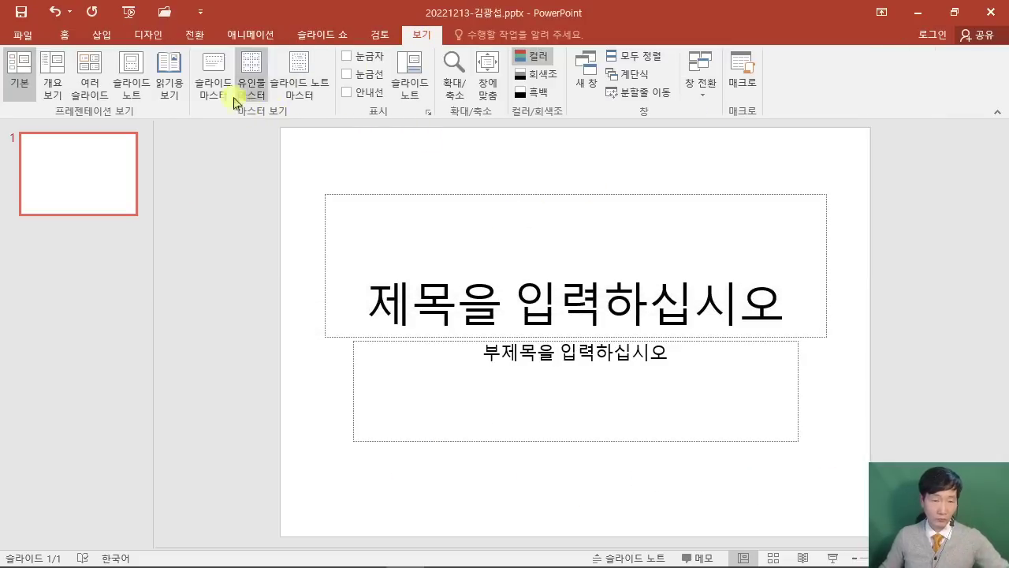
click(202, 50)
mouse_move(192, 45)
mouse_down()
mouse_move(202, 92)
mouse_move(235, 112)
mouse_move(276, 386)
mouse_up()
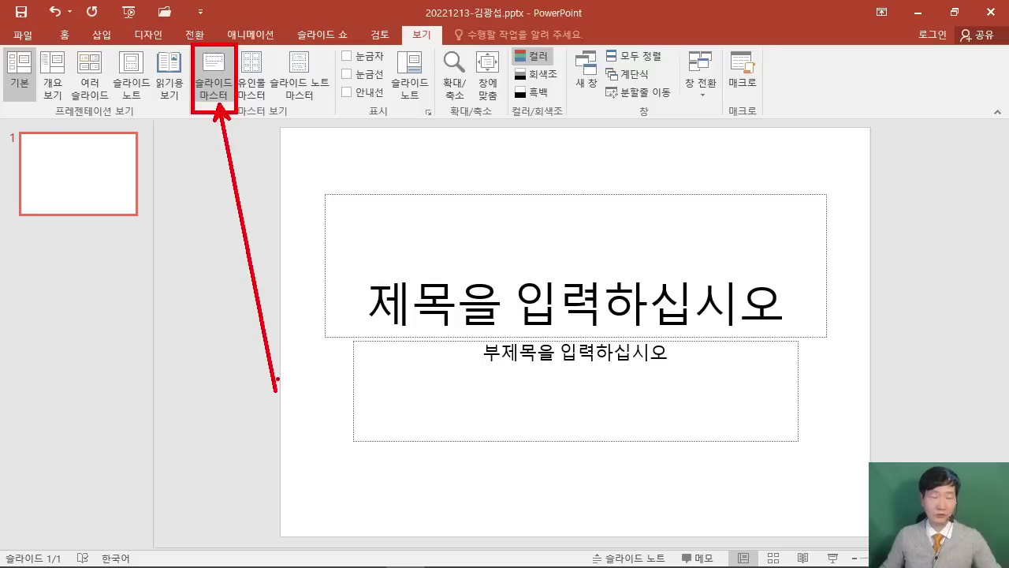
key(Escape)
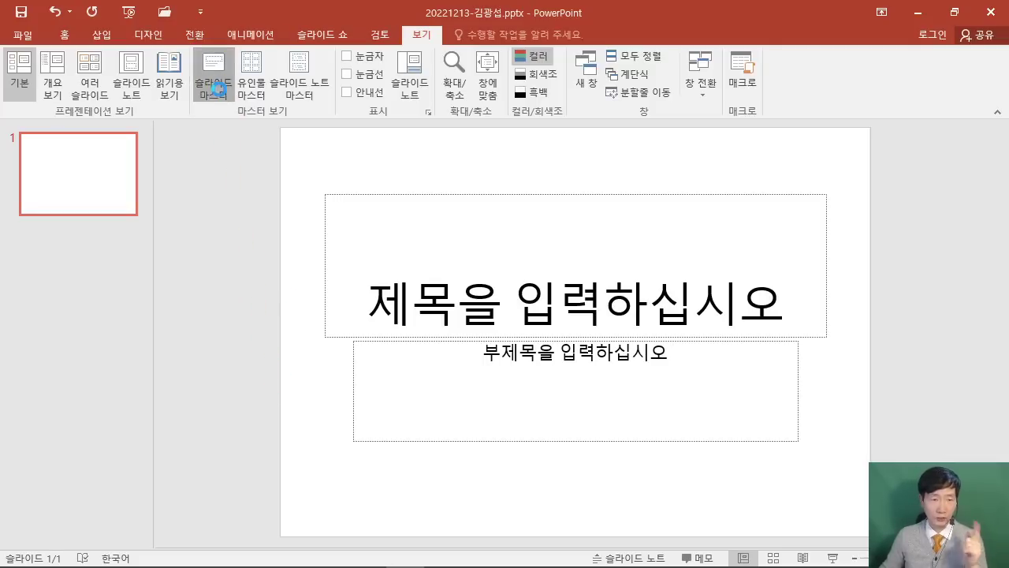
click(213, 78)
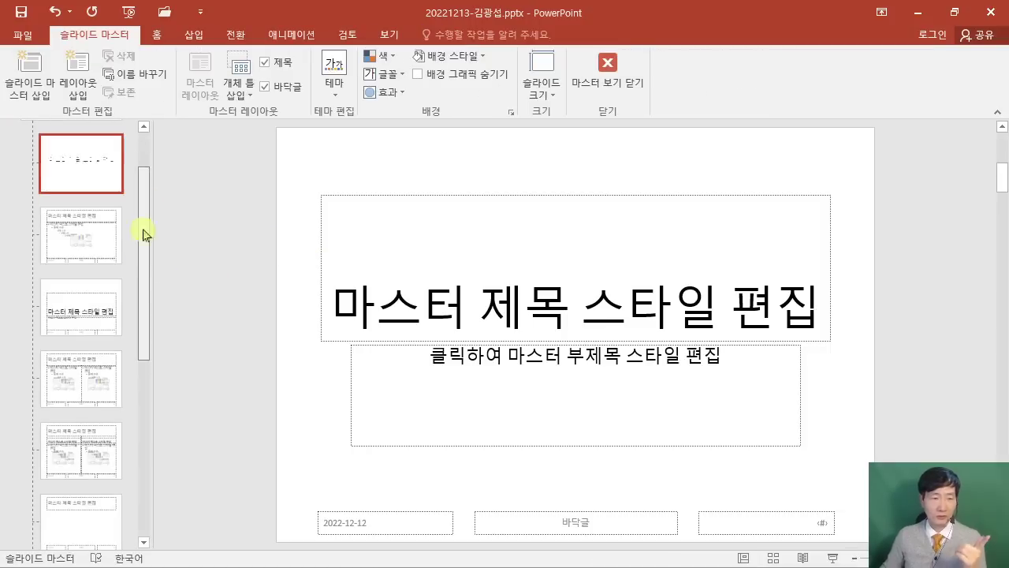
drag(140, 250, 94, 158)
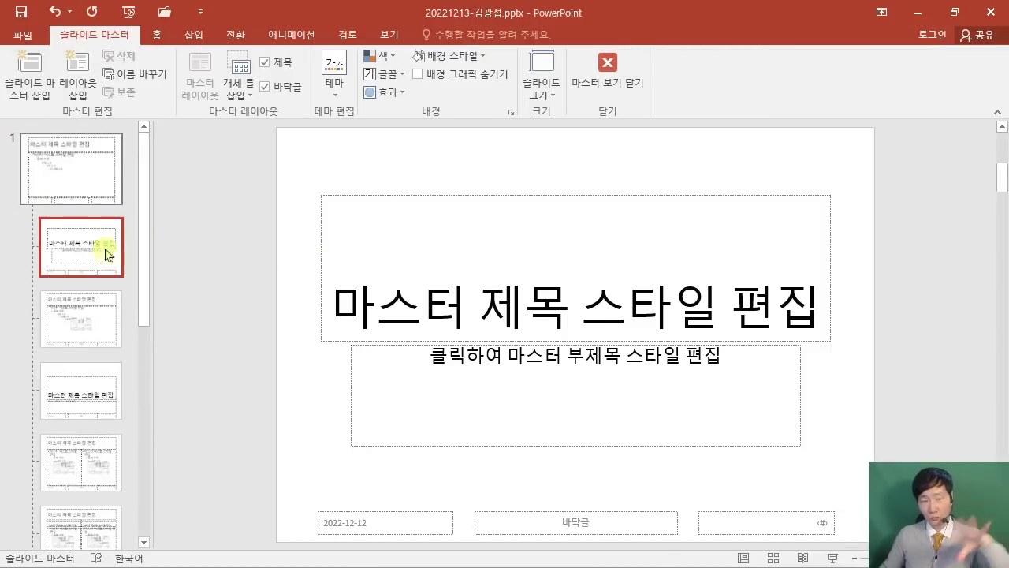
click(84, 175)
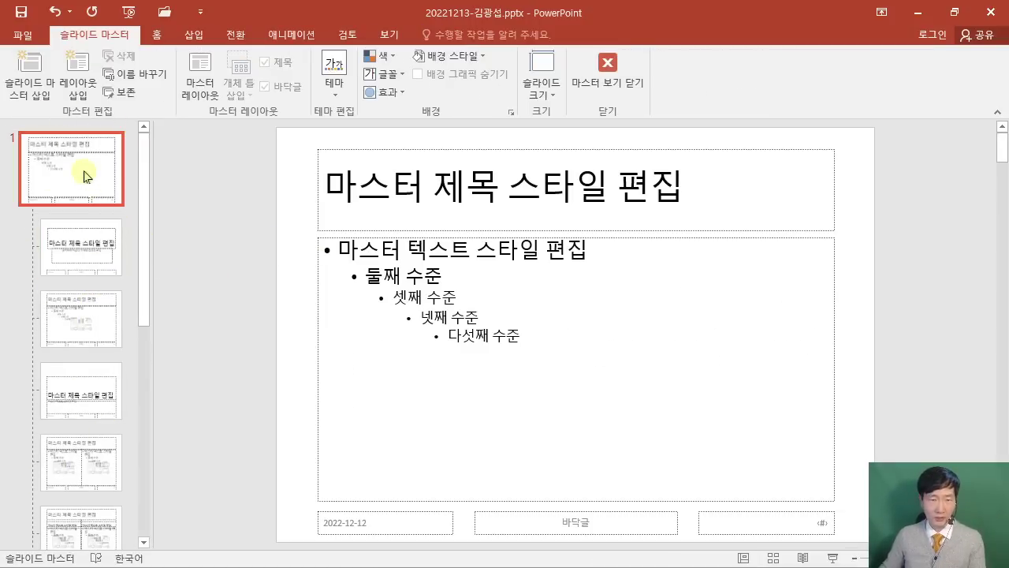
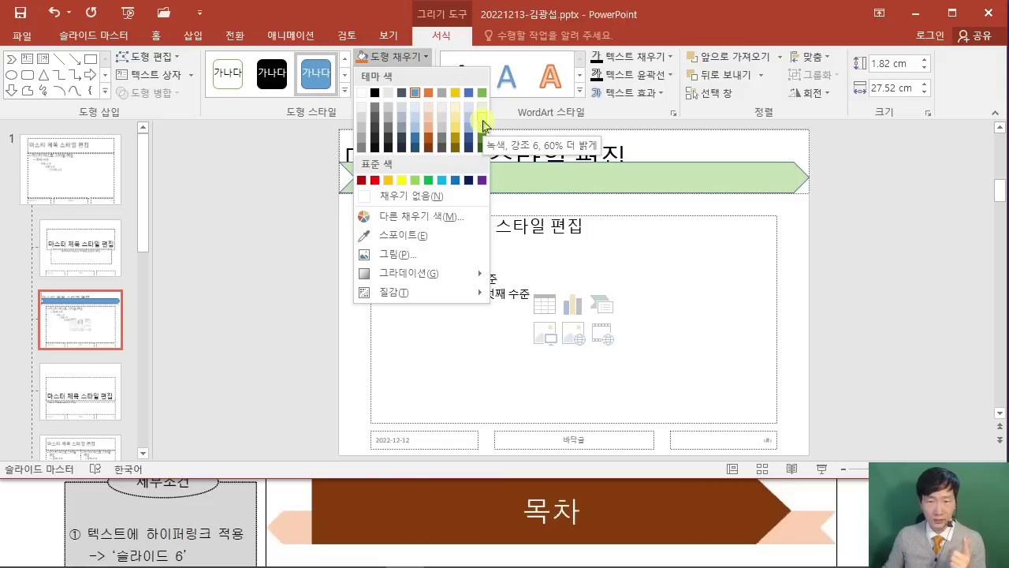
Fill the banner with Green, Accent 6, Lighter 60% and remove its outline.
click(482, 126)
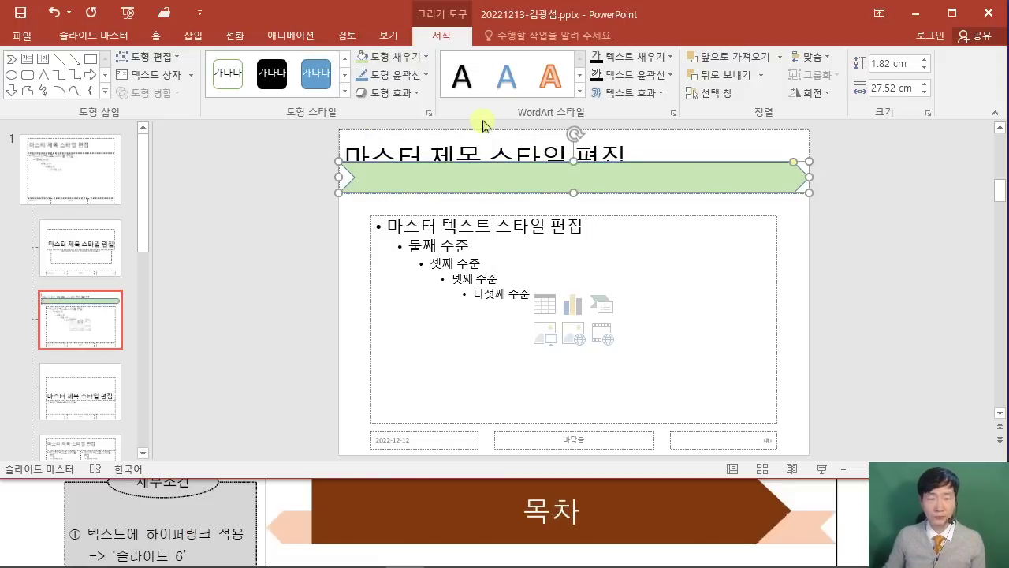
click(409, 84)
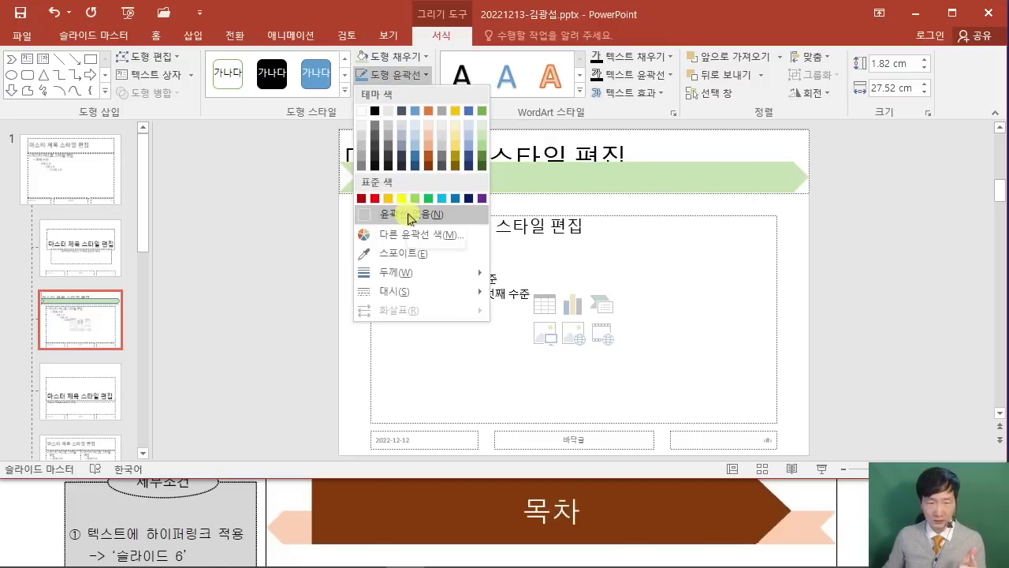
click(408, 217)
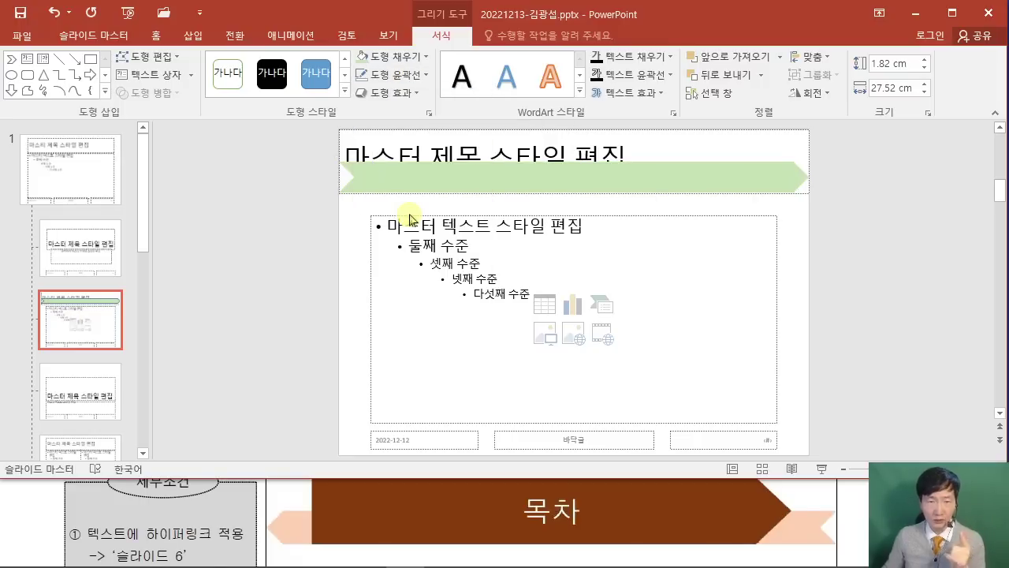
click(280, 259)
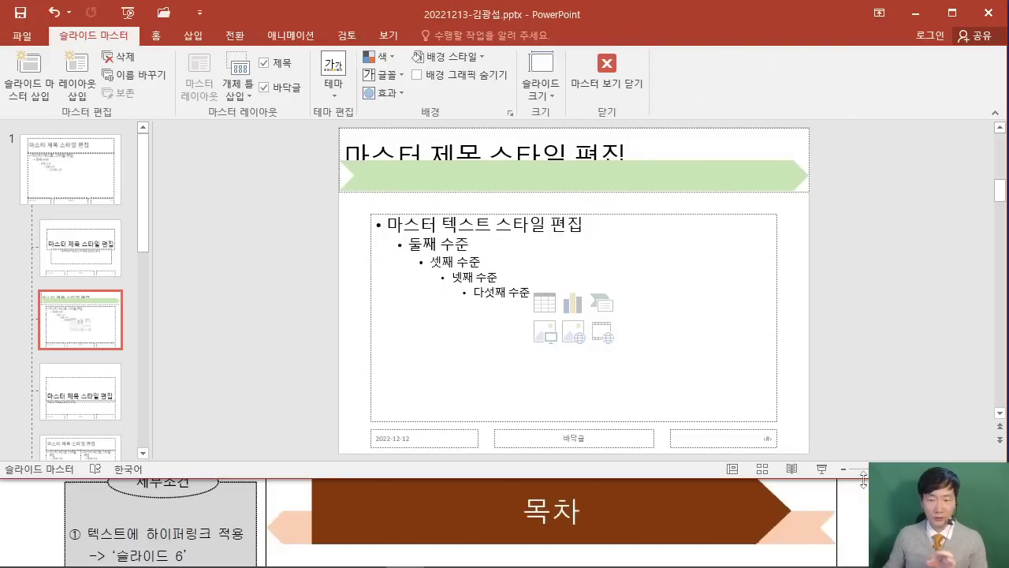
Flip the banner horizontally so it points left.
double_click(720, 180)
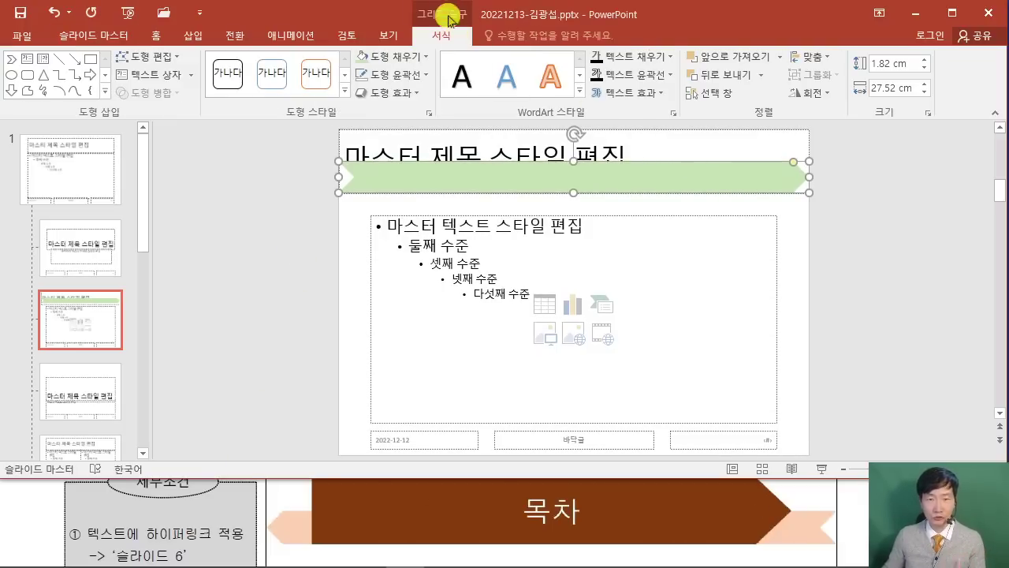
click(818, 94)
click(838, 170)
click(901, 265)
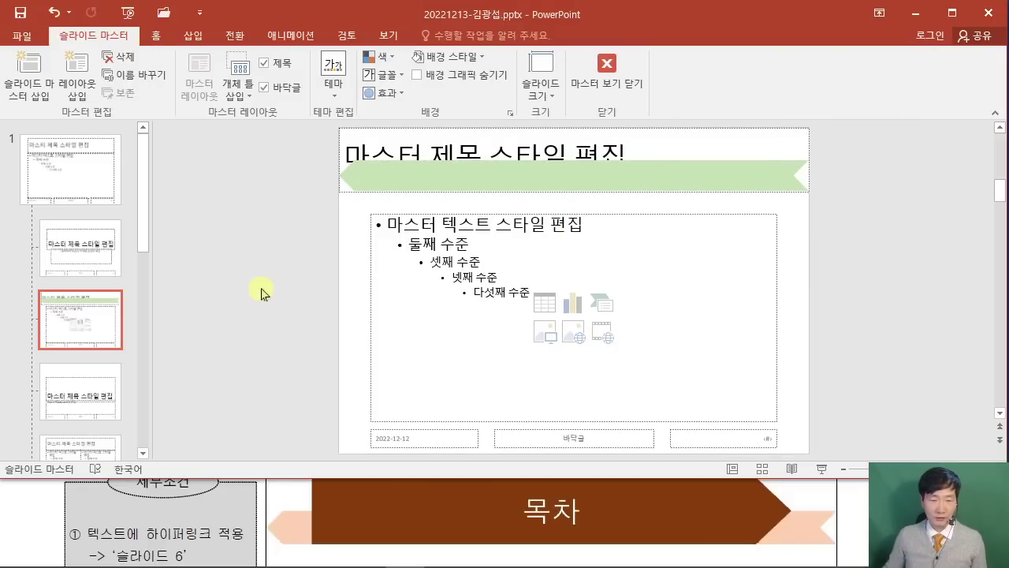
Draw a block arrow across the top title area of the master.
click(193, 36)
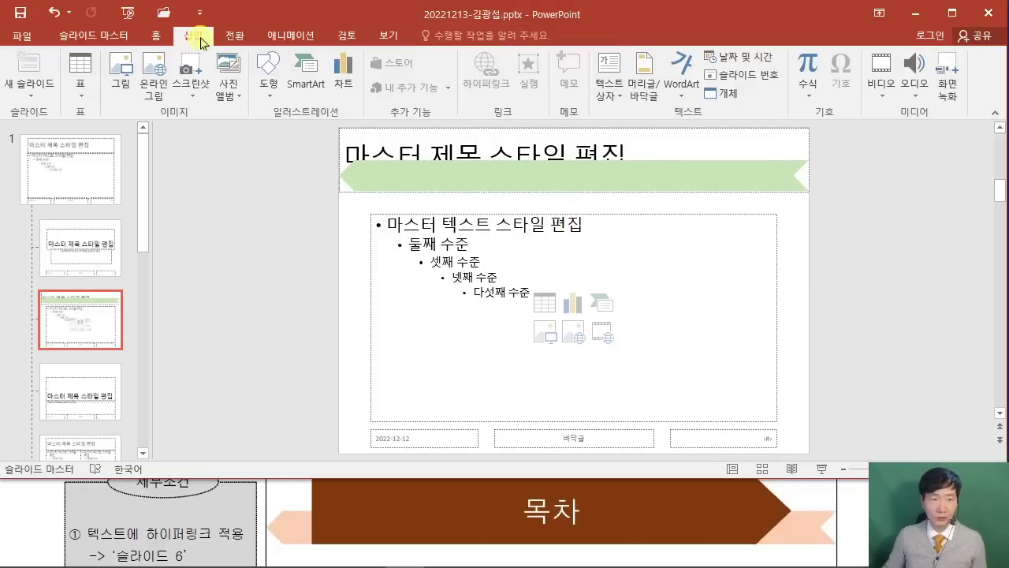
click(268, 83)
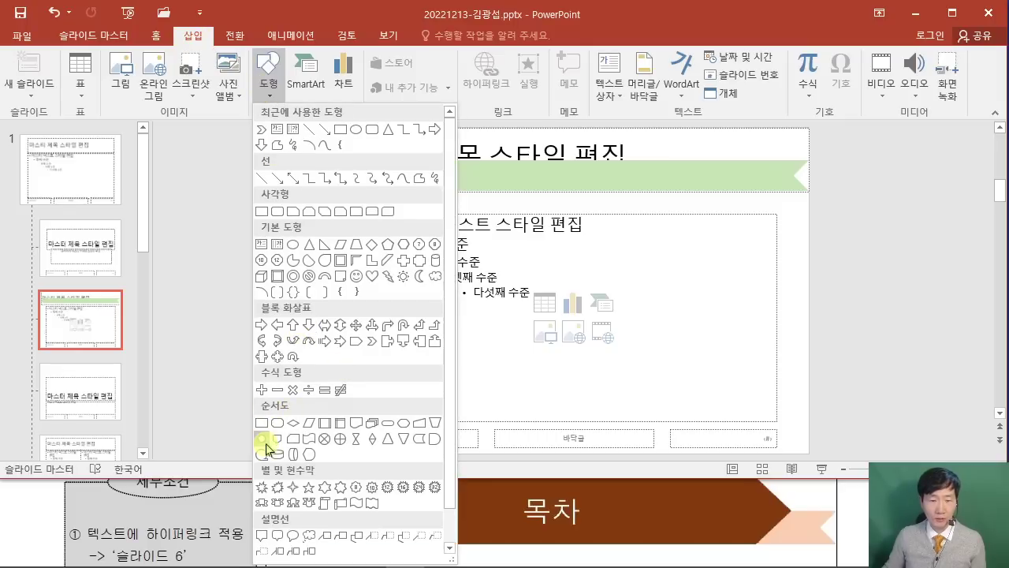
click(354, 343)
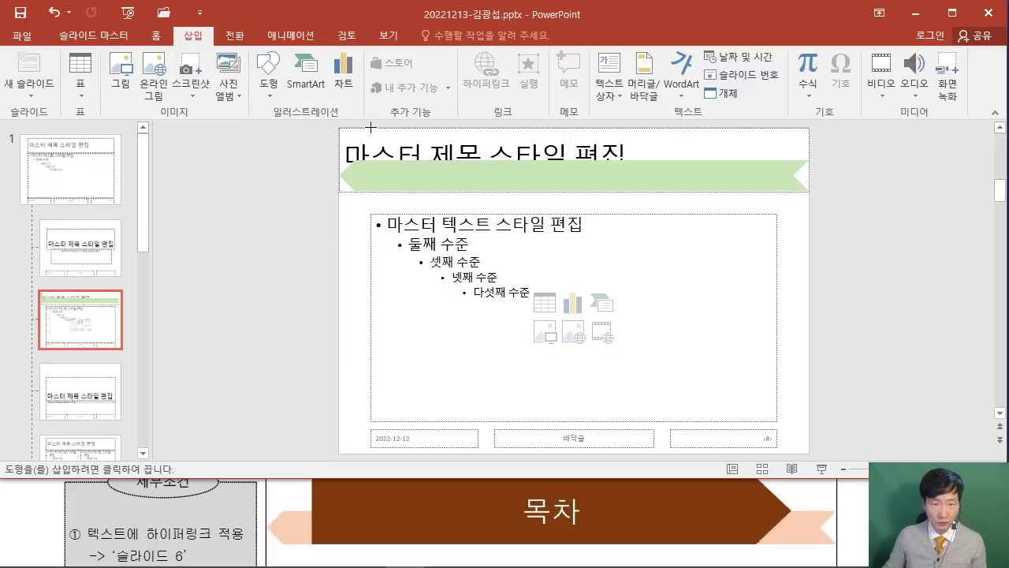
drag(370, 127, 777, 192)
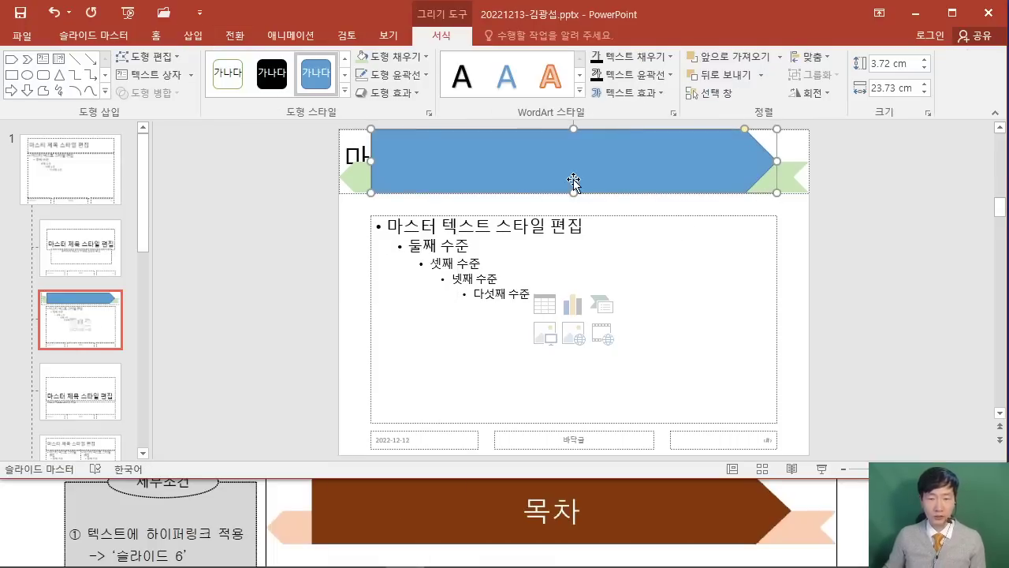
Fill the arrow dark green and remove the outlines of both the arrow and the light green ribbon.
click(398, 56)
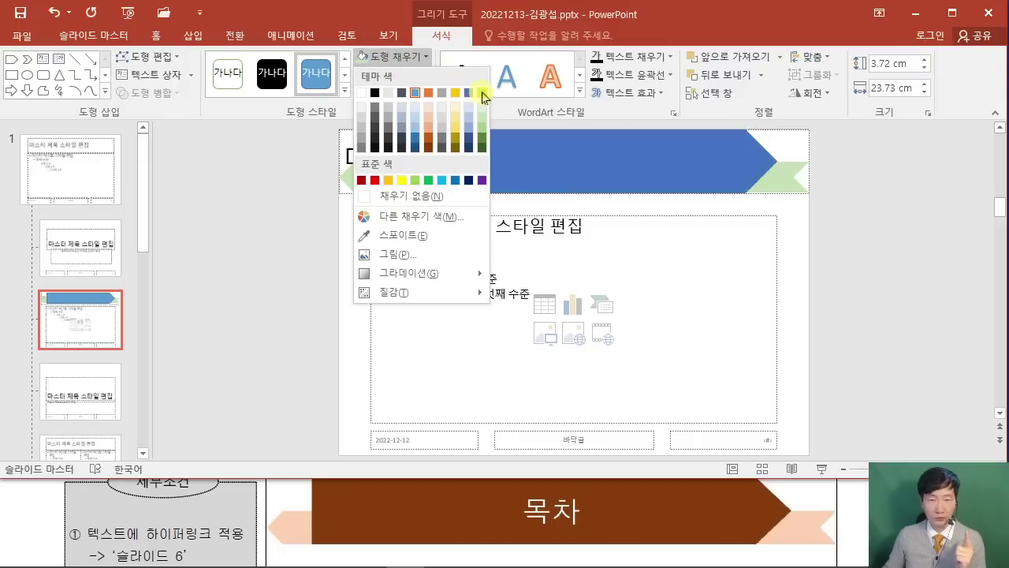
click(482, 140)
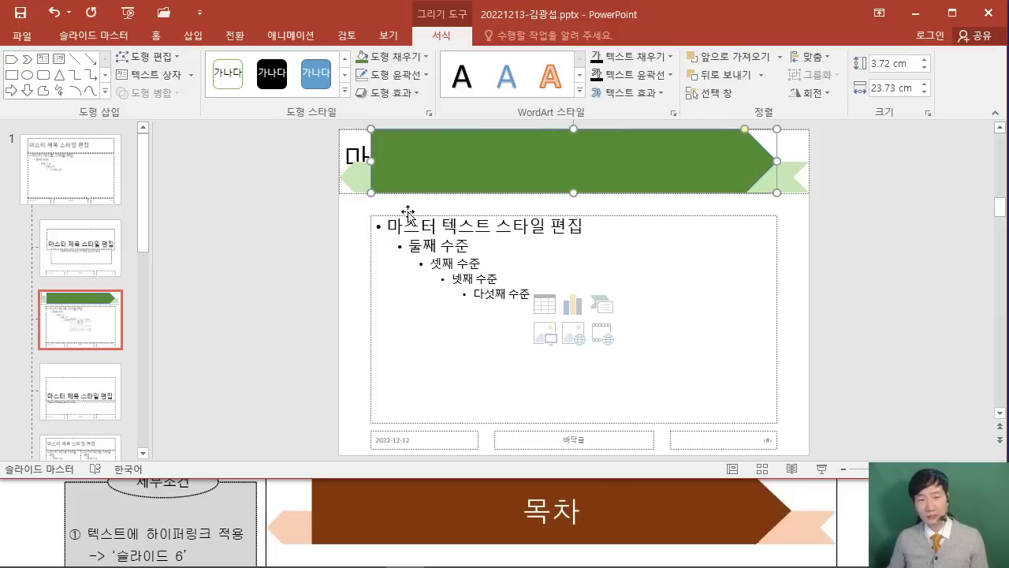
click(400, 79)
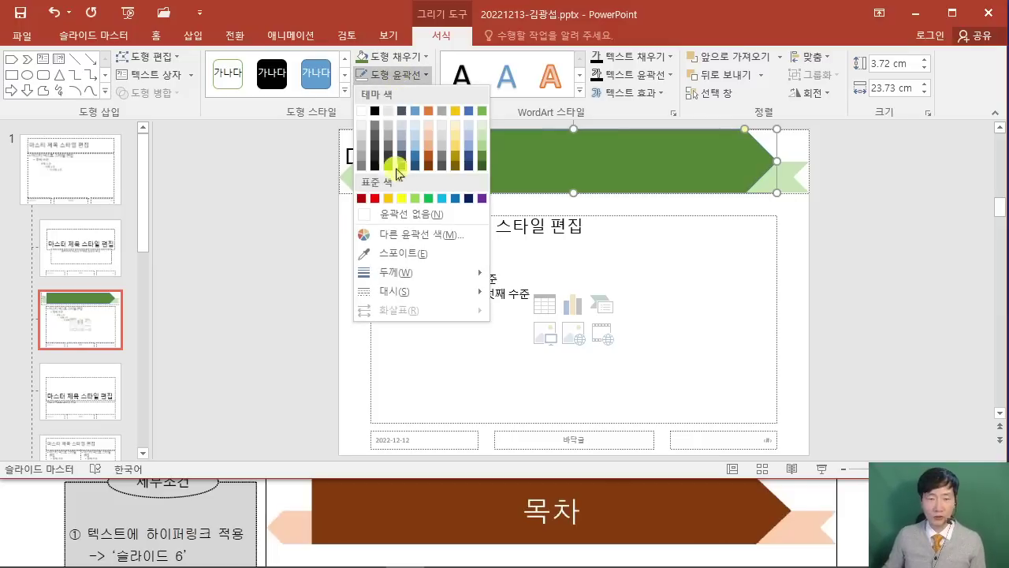
click(398, 216)
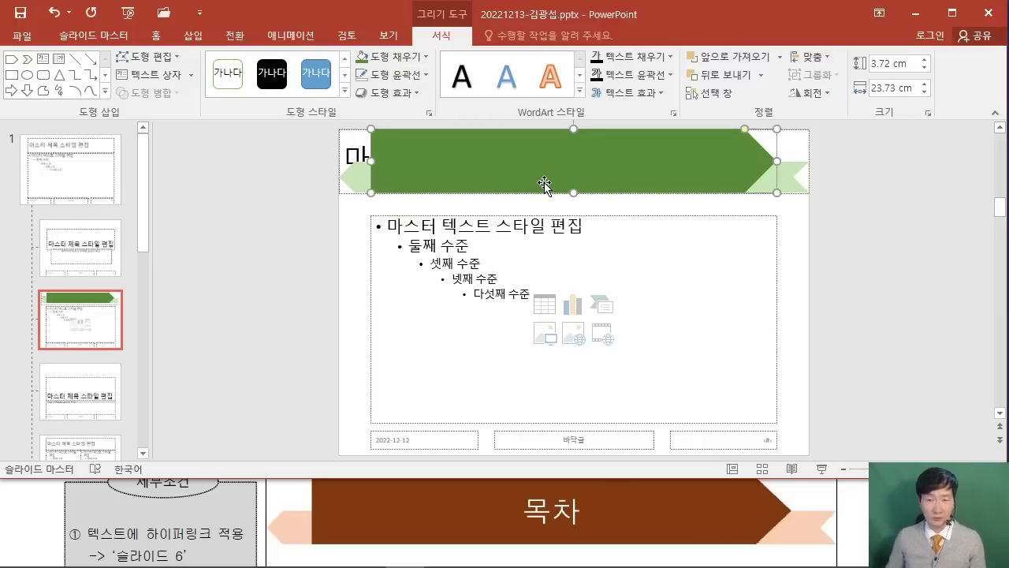
click(783, 181)
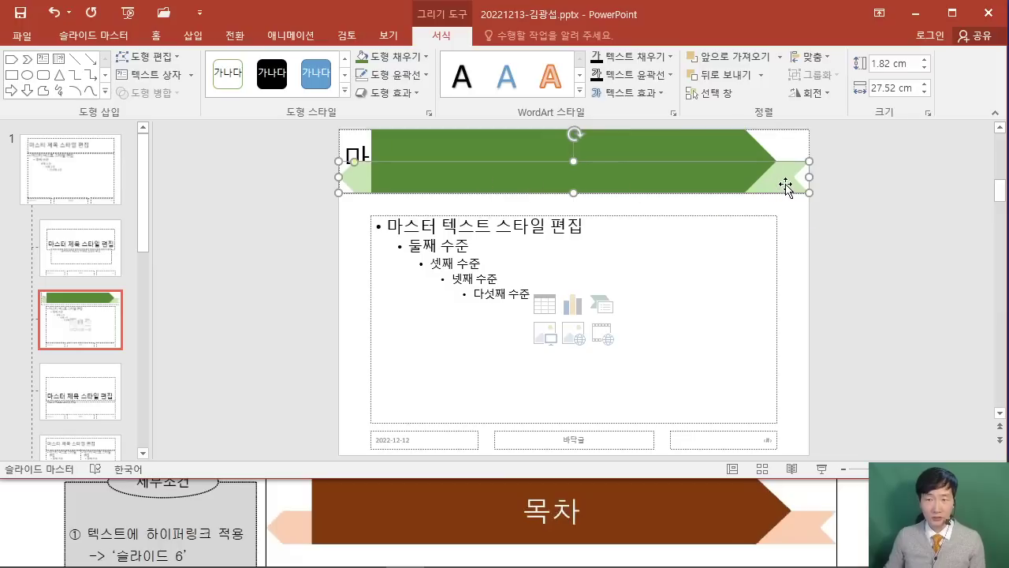
click(389, 74)
click(409, 215)
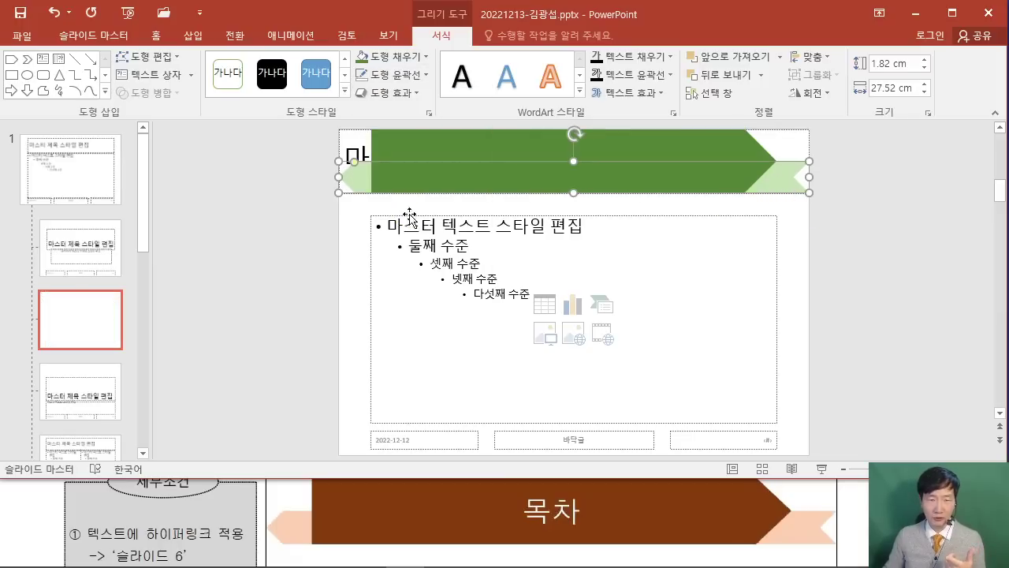
Set the green ribbon's style as the default shape.
right_click(785, 187)
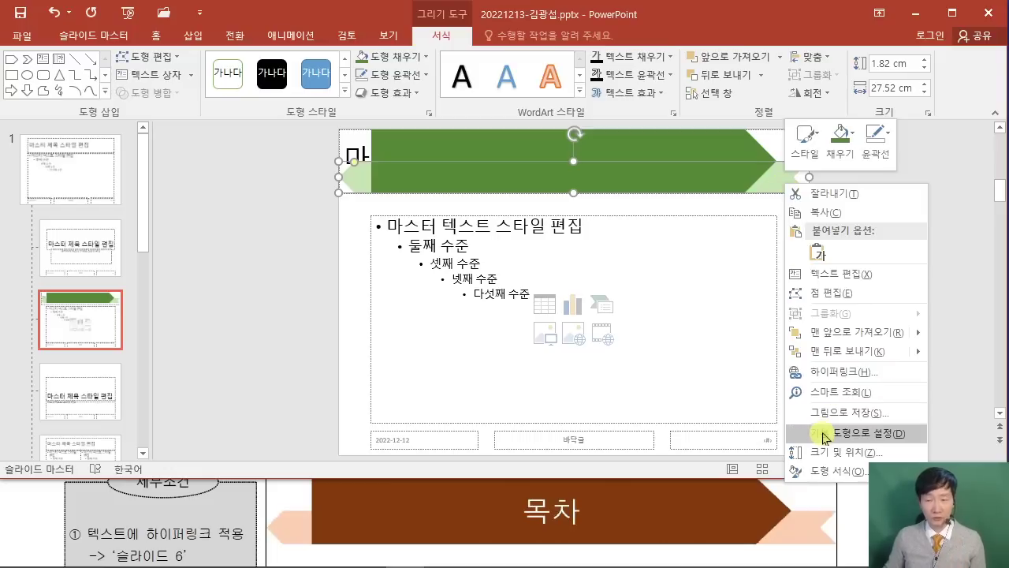
click(823, 434)
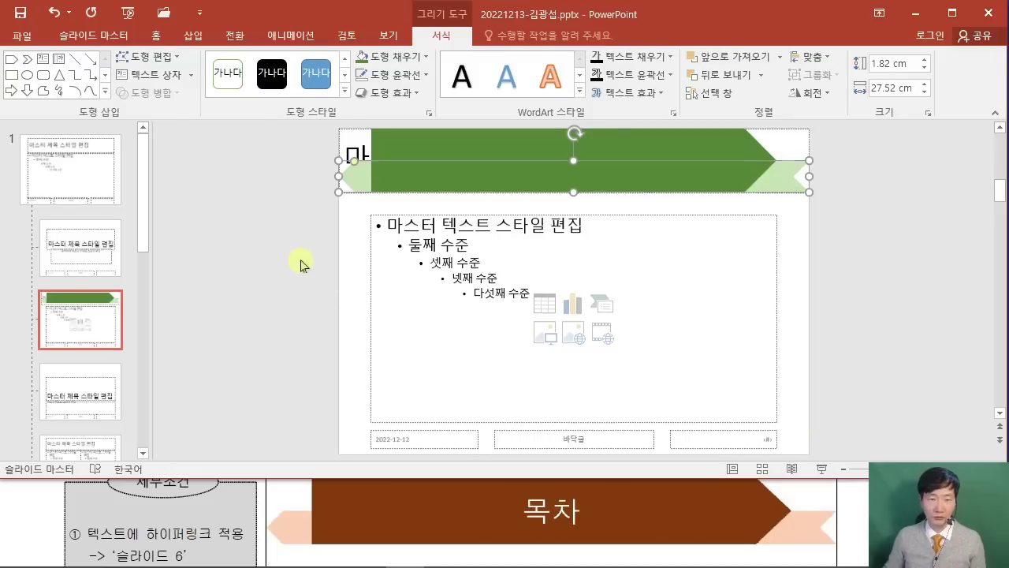
click(301, 261)
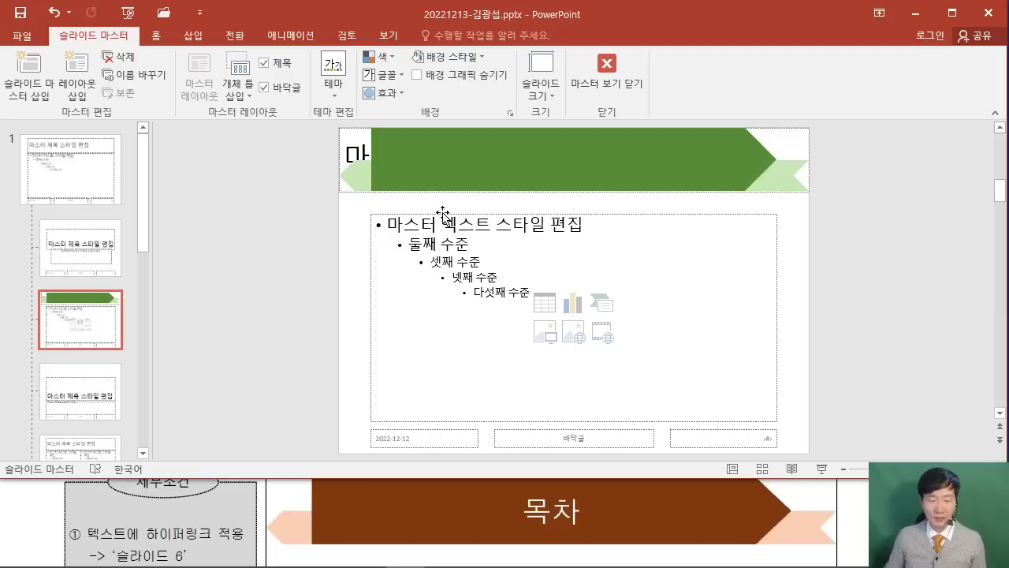
Bring the title placeholder to the front, over the banner.
click(342, 131)
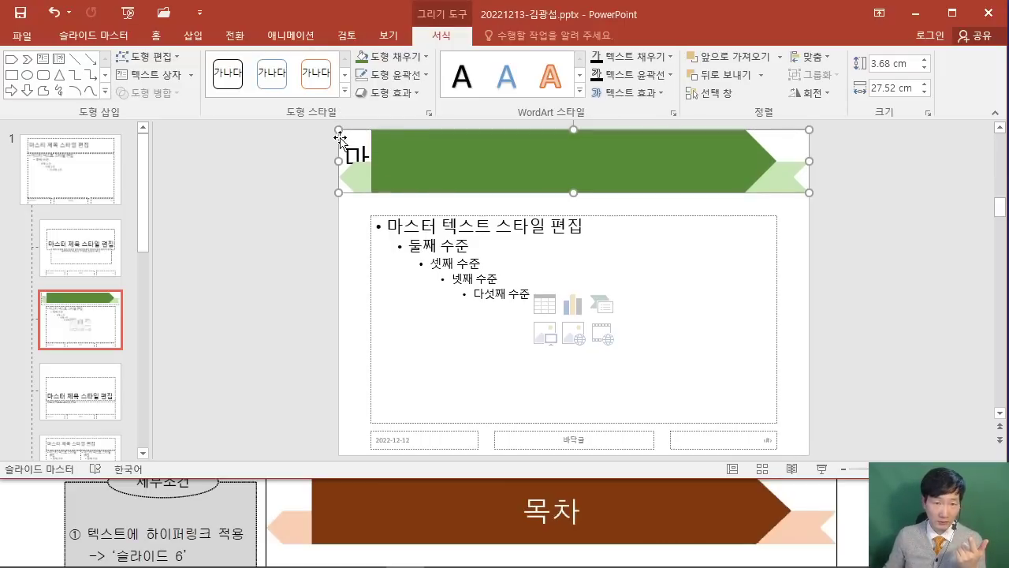
right_click(340, 135)
mouse_move(457, 285)
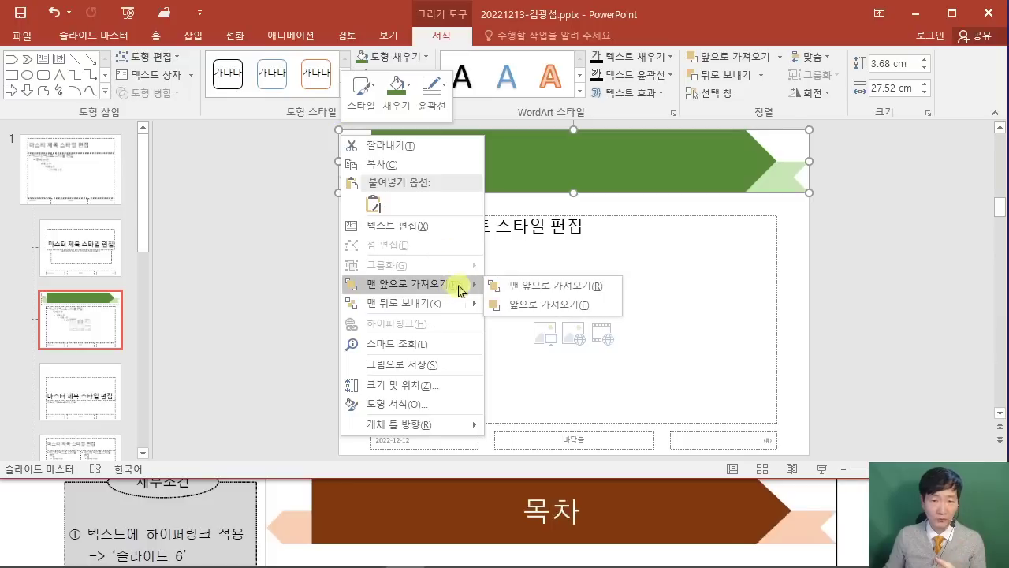
click(556, 286)
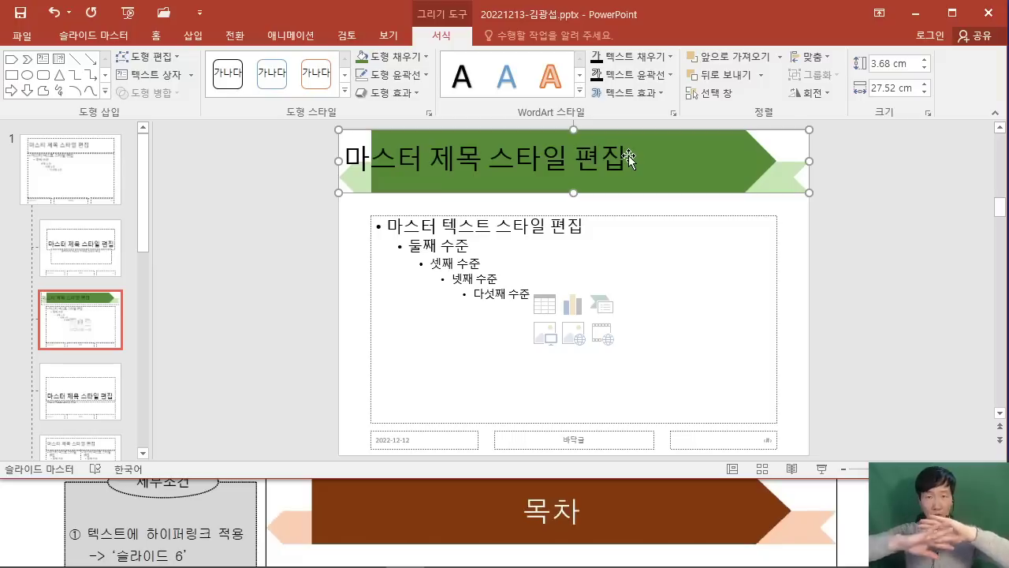
Bring up the task instructions PDF in Acrobat and scroll through it.
click(55, 505)
scroll(71, 508, up, 5)
scroll(89, 512, up, 10)
scroll(119, 500, up, 3)
scroll(118, 497, down, 1)
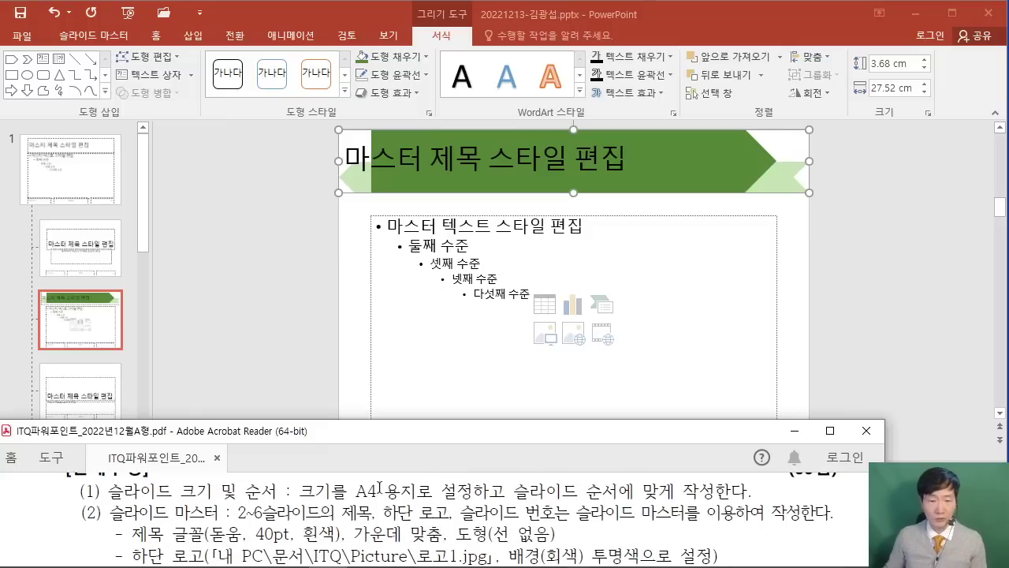
Set the master title font to 돋움, 40 pt, with text shadow.
click(153, 39)
click(153, 40)
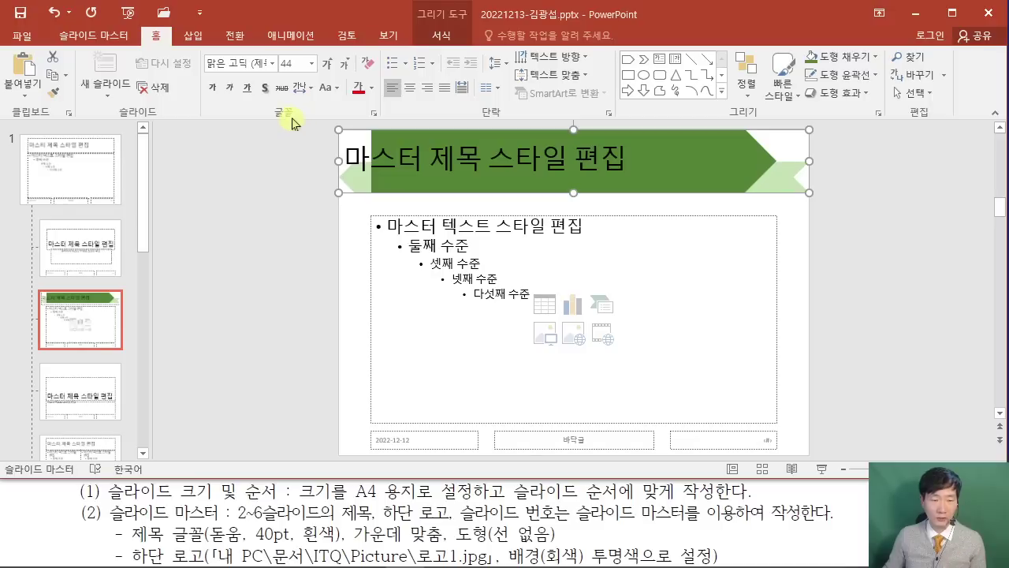
click(232, 63)
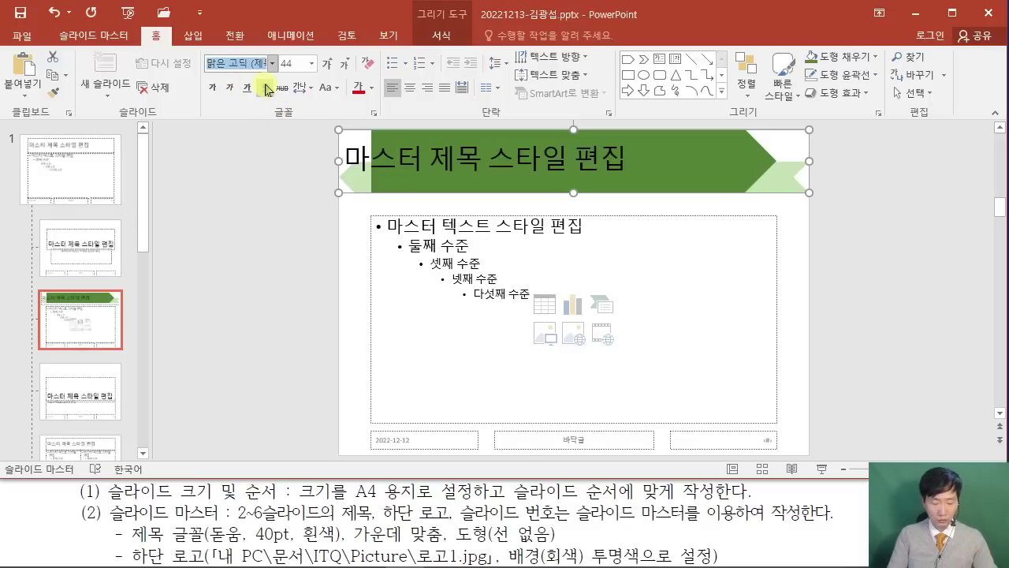
text(ㄷ)
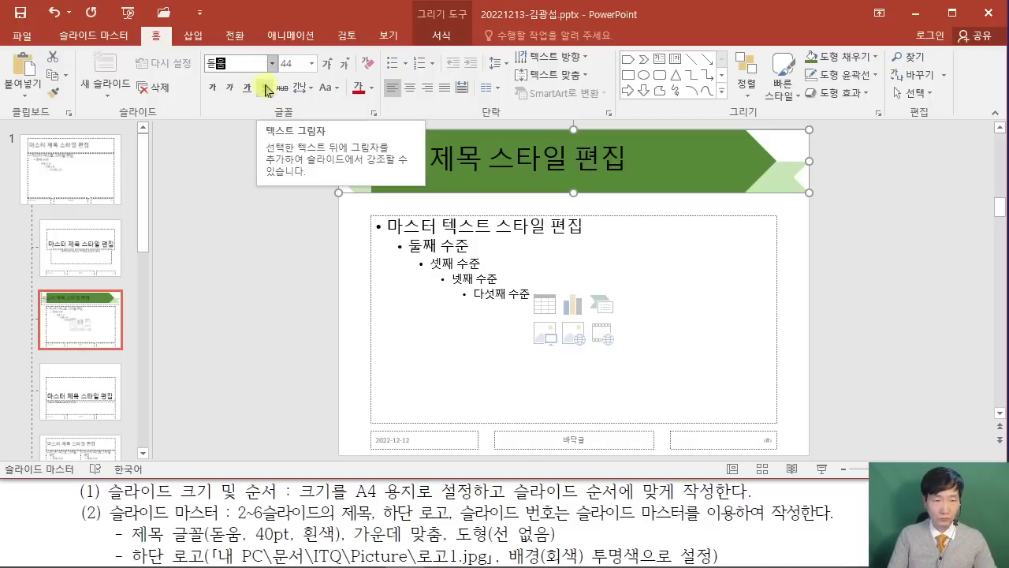
click(265, 88)
click(294, 63)
text(40)
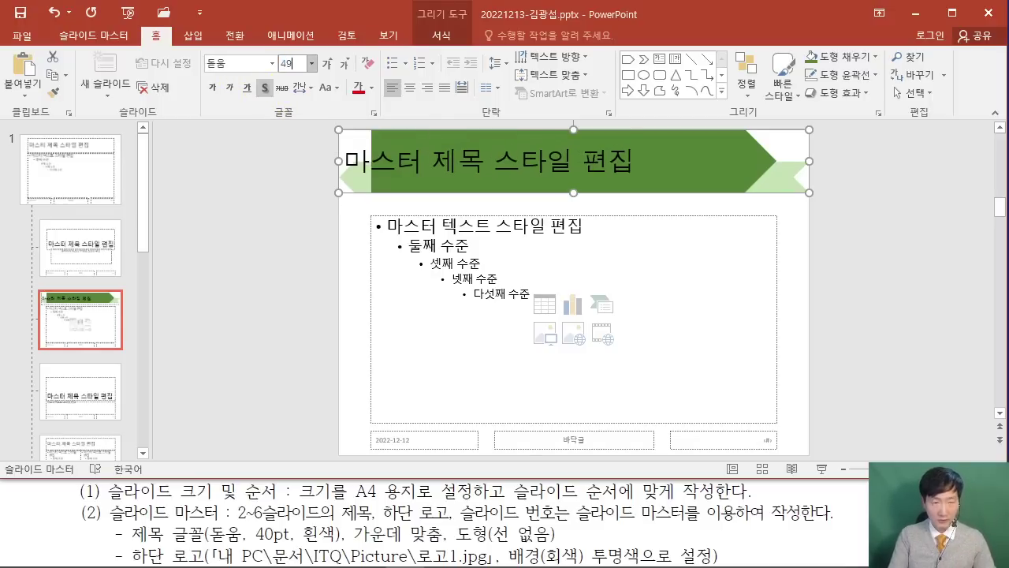
key(Return)
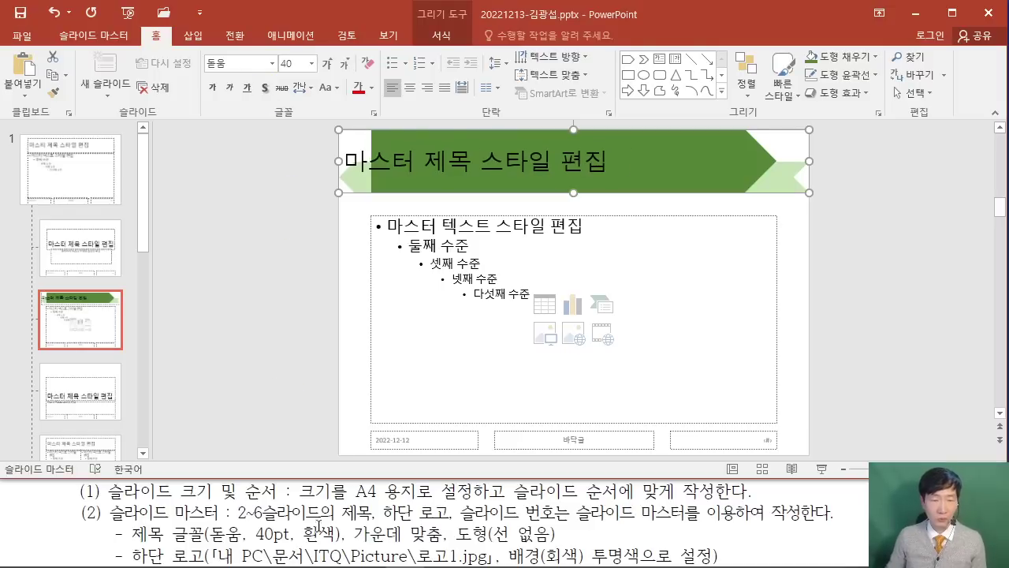
Make the title text white and centre it in the banner.
click(370, 88)
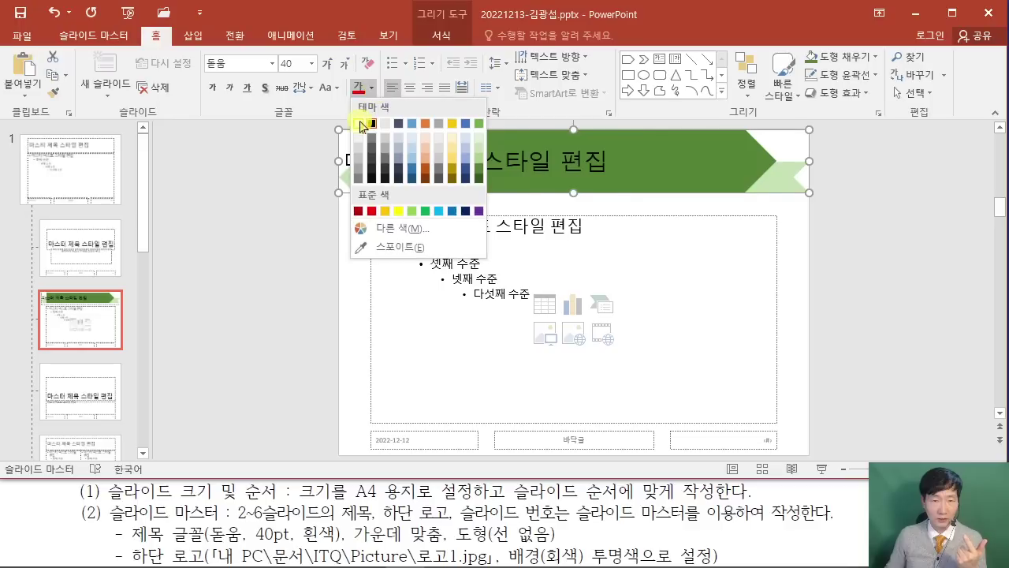
click(361, 125)
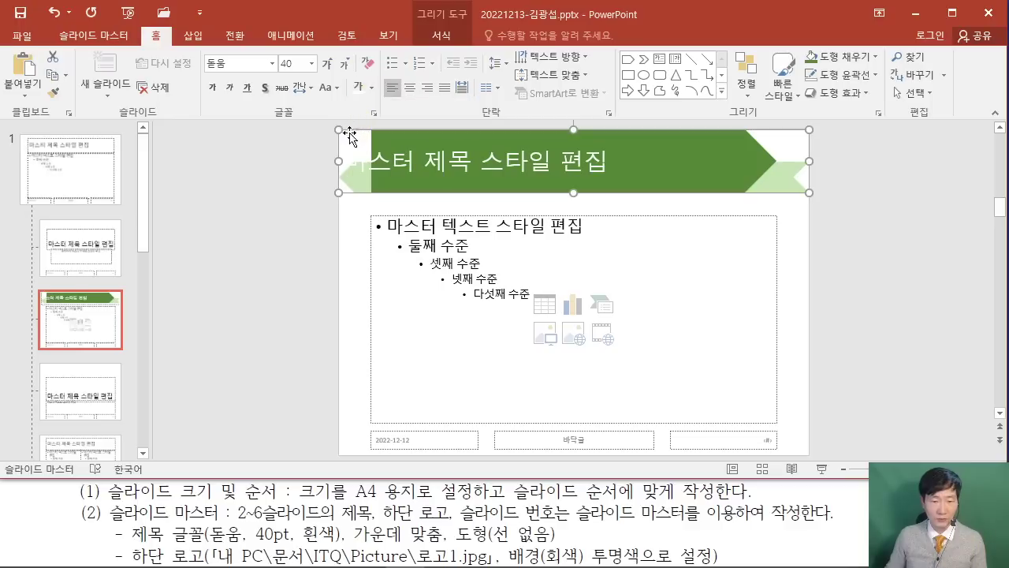
click(409, 88)
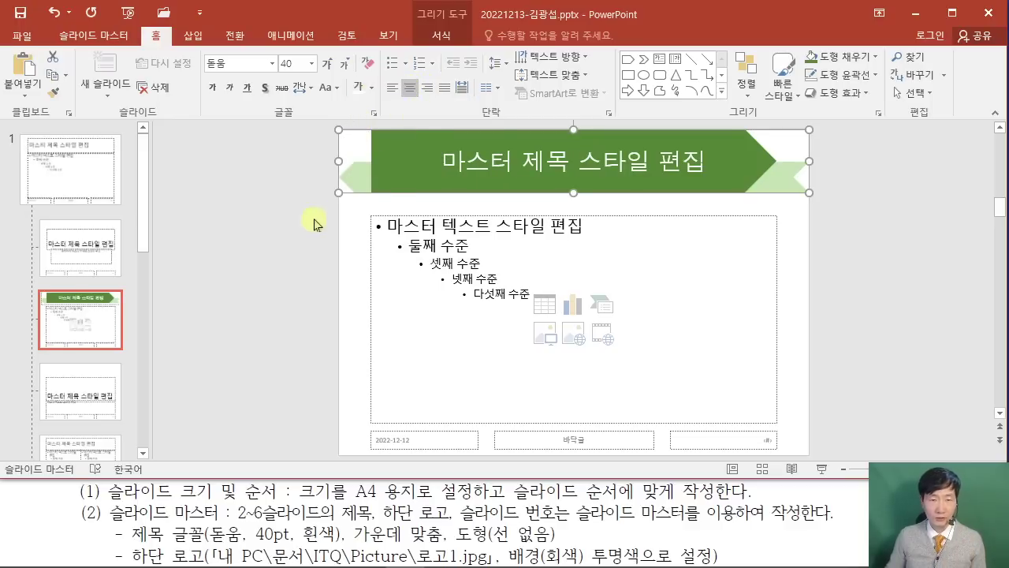
scroll(276, 225, up, 3)
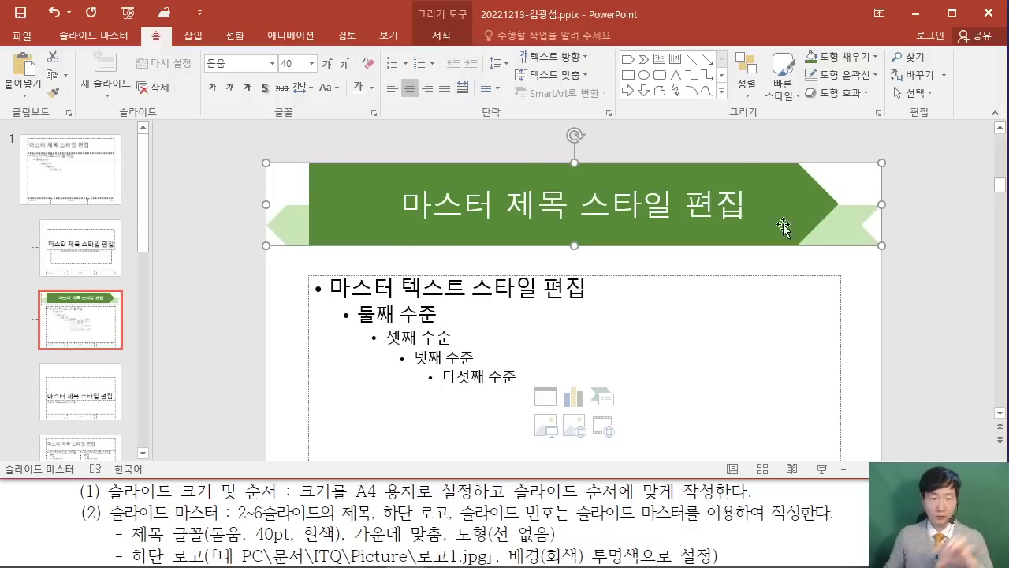
Insert 로고1.jpg from Documents\ITQ\Picture and make its grey background transparent.
click(254, 327)
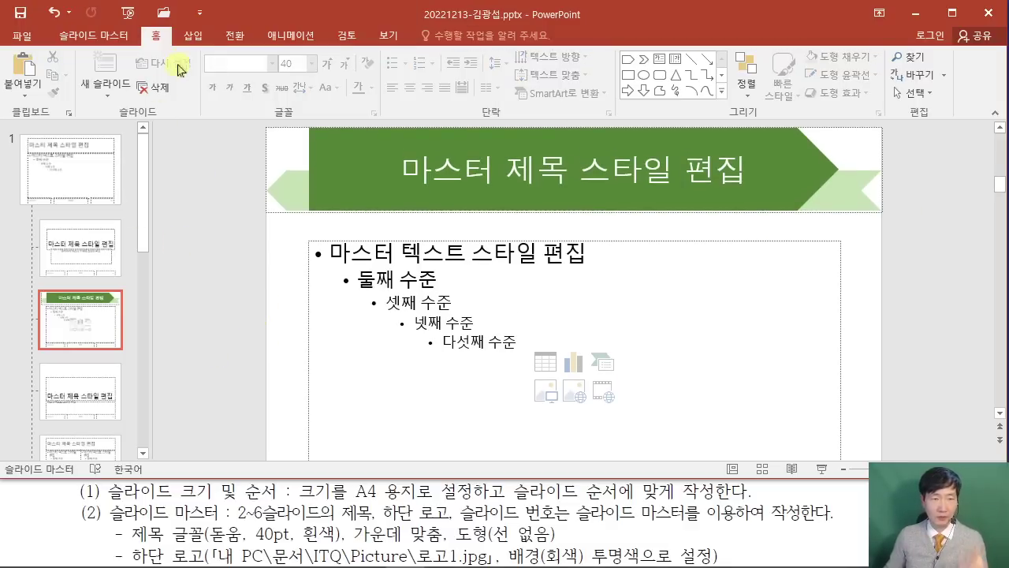
click(193, 36)
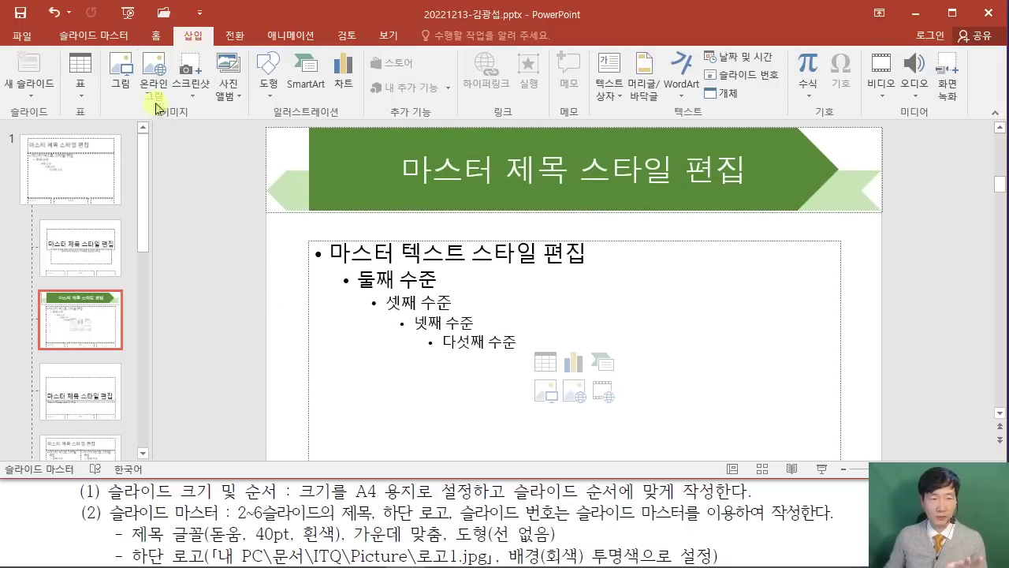
click(120, 79)
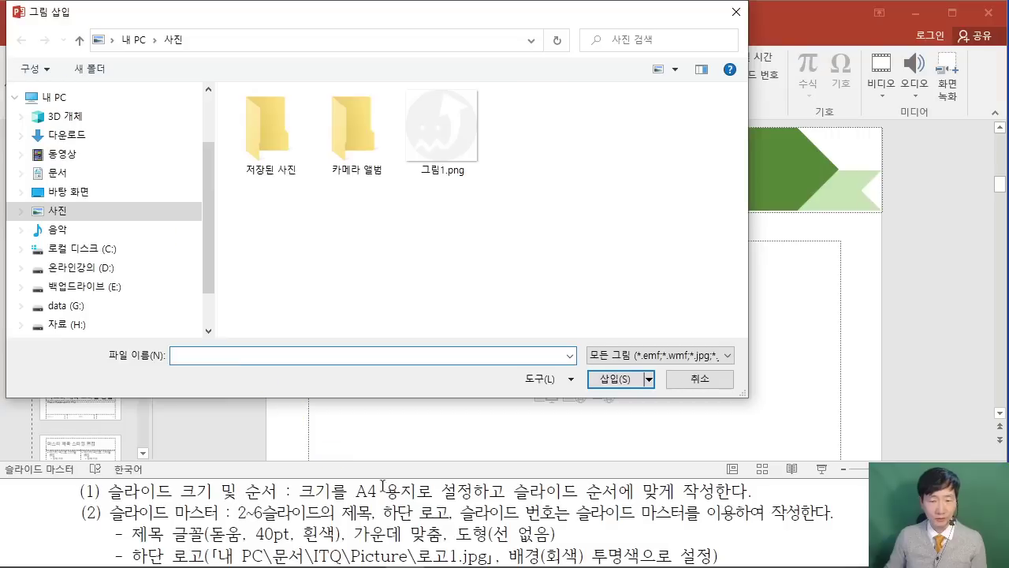
click(80, 179)
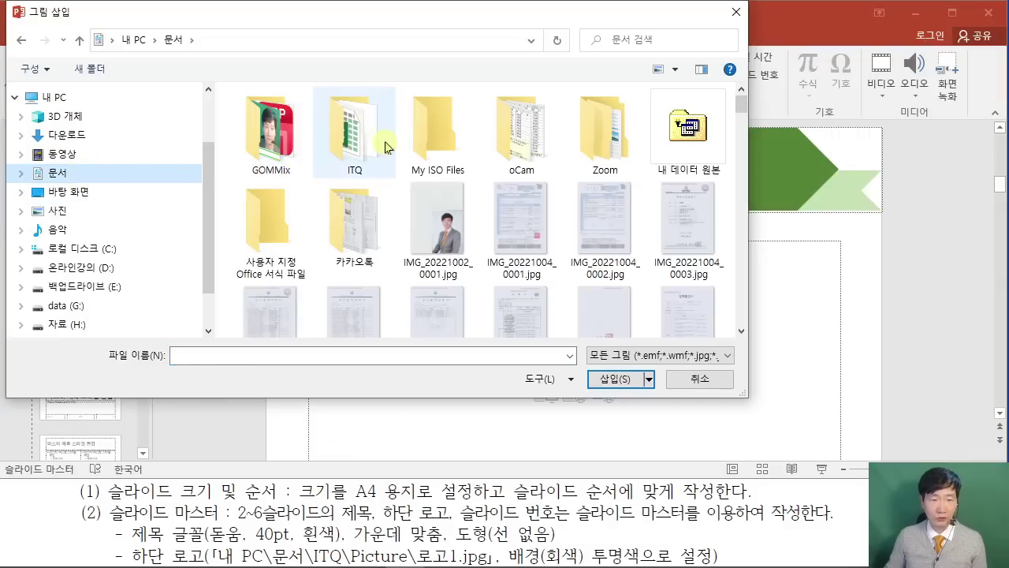
double_click(352, 130)
double_click(265, 117)
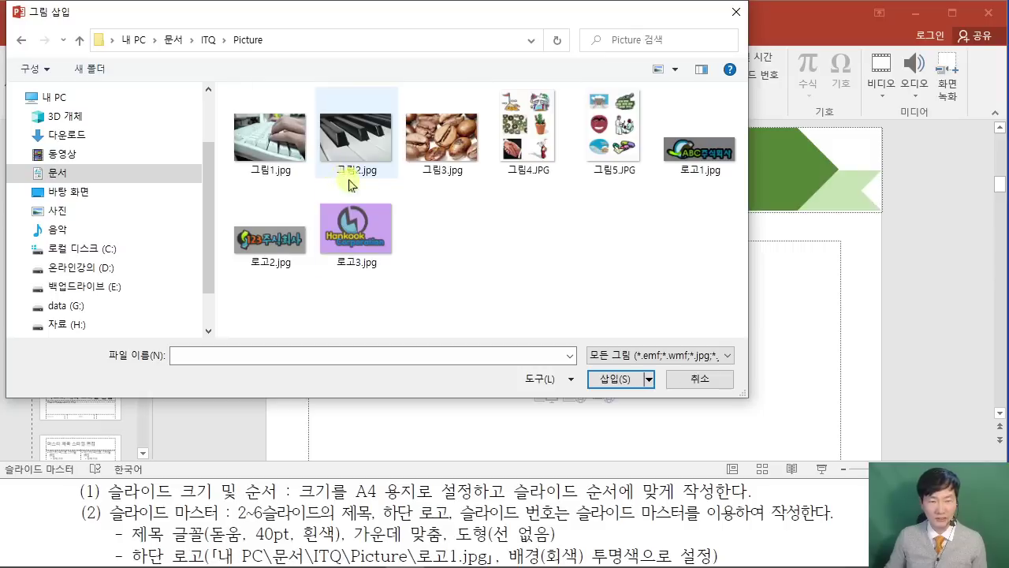
click(688, 158)
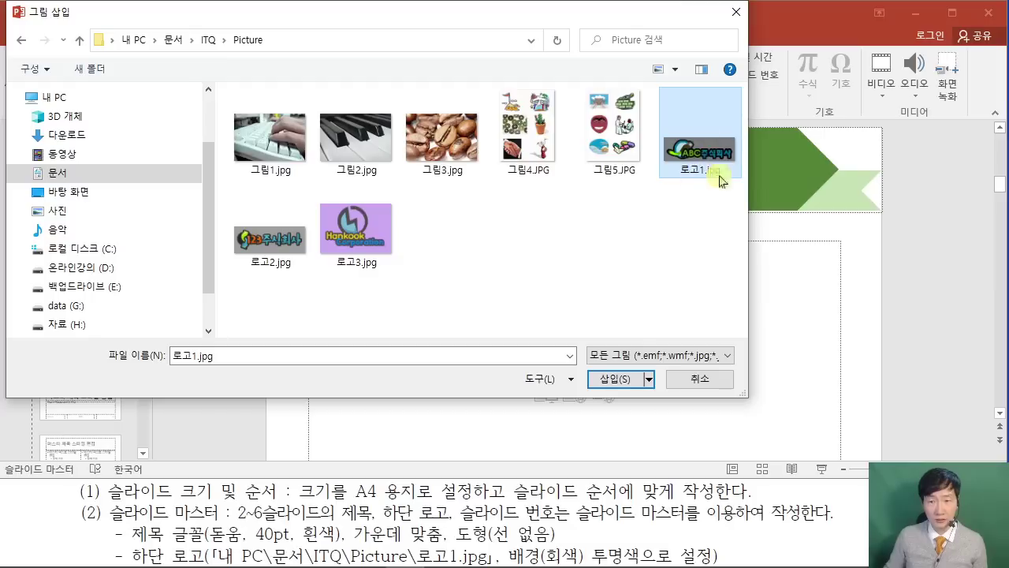
click(615, 379)
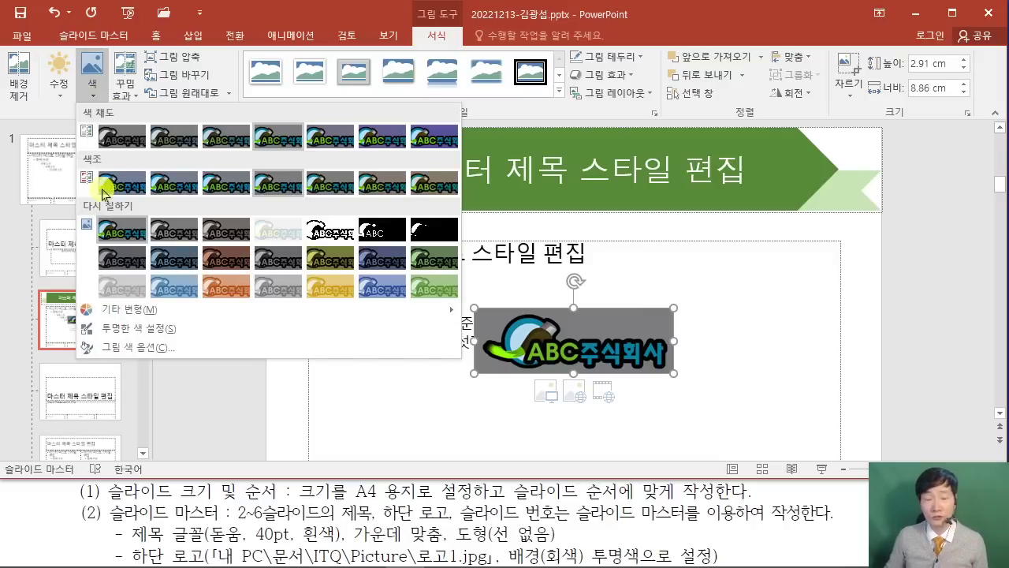
click(160, 328)
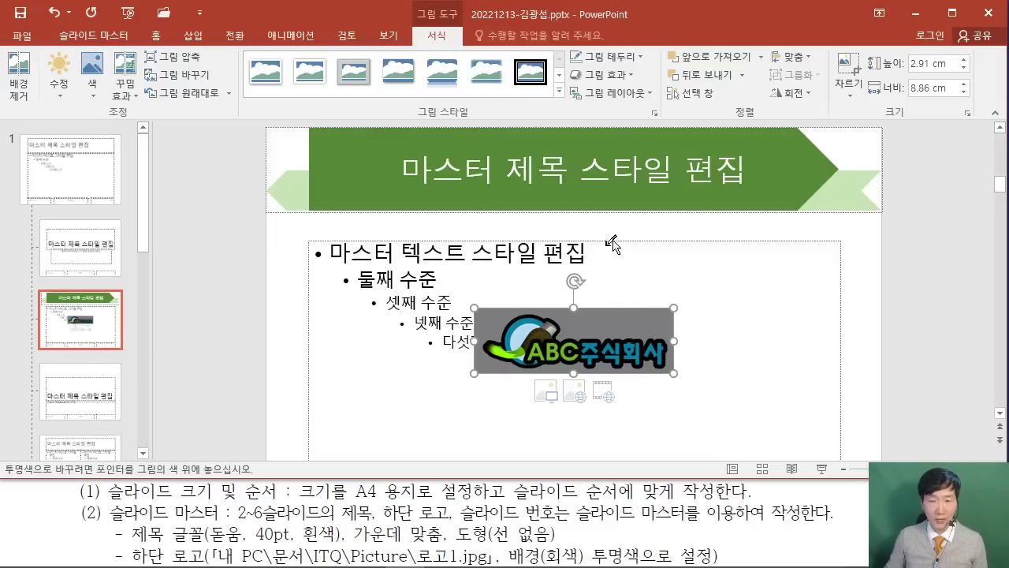
click(618, 318)
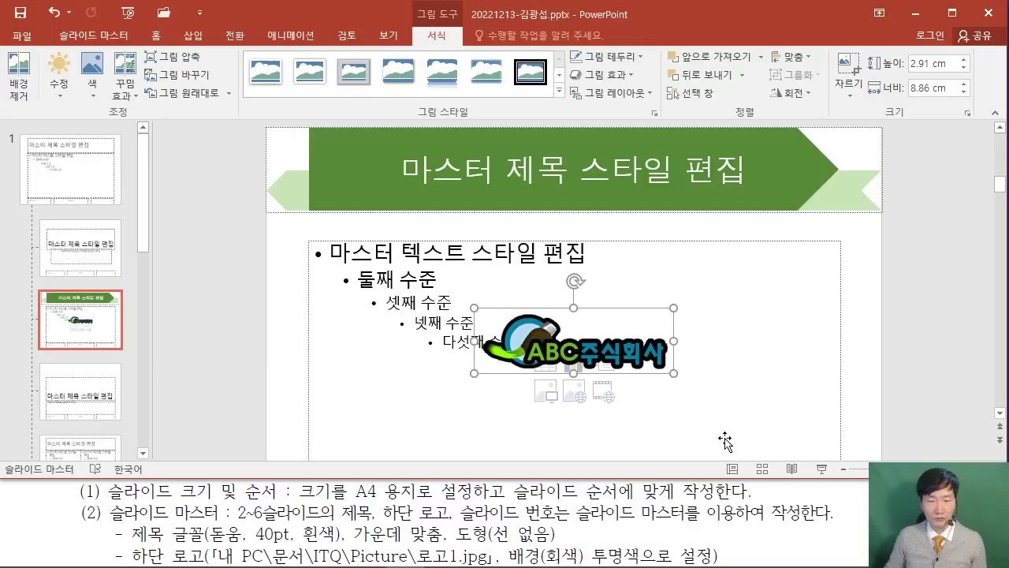
Check the logo size and position requirements in the exam PDF.
click(795, 509)
scroll(757, 513, down, 10)
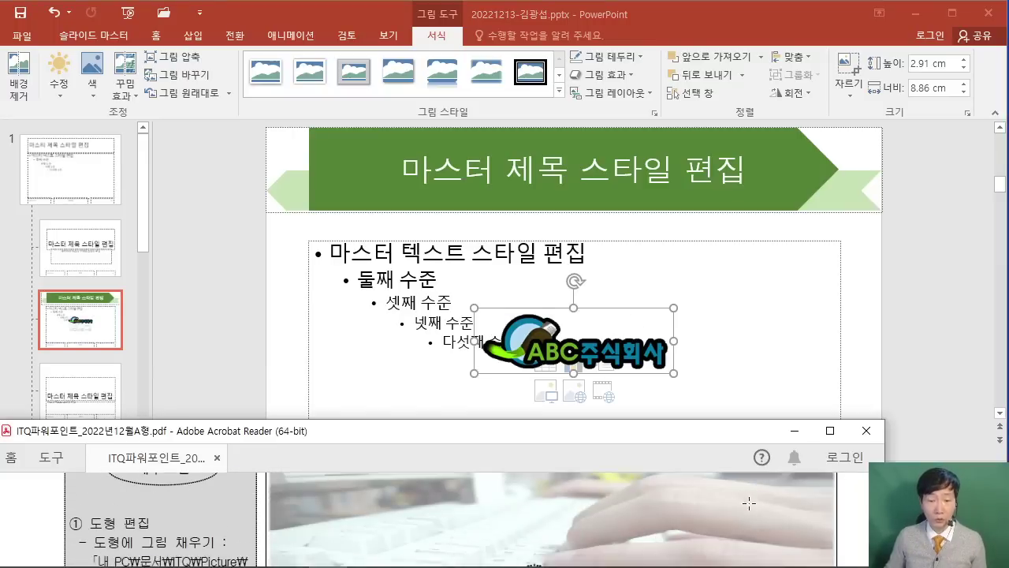
scroll(741, 508, down, 10)
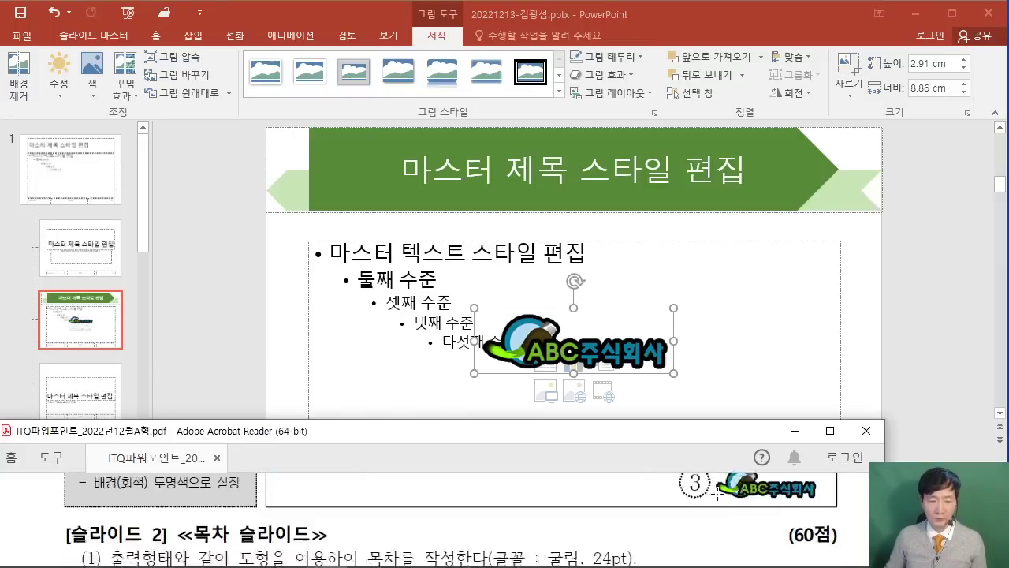
scroll(714, 492, down, 10)
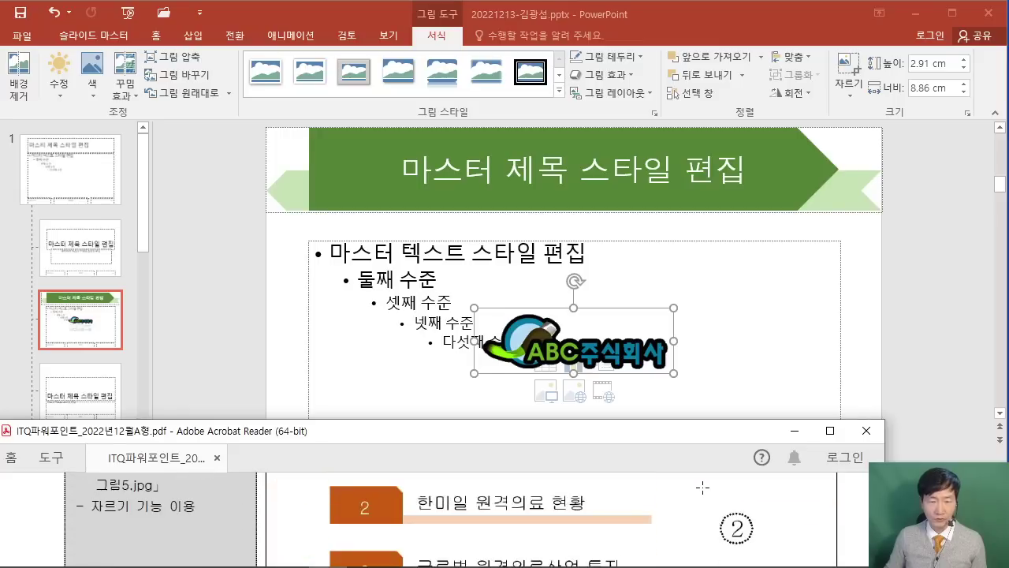
scroll(701, 488, down, 5)
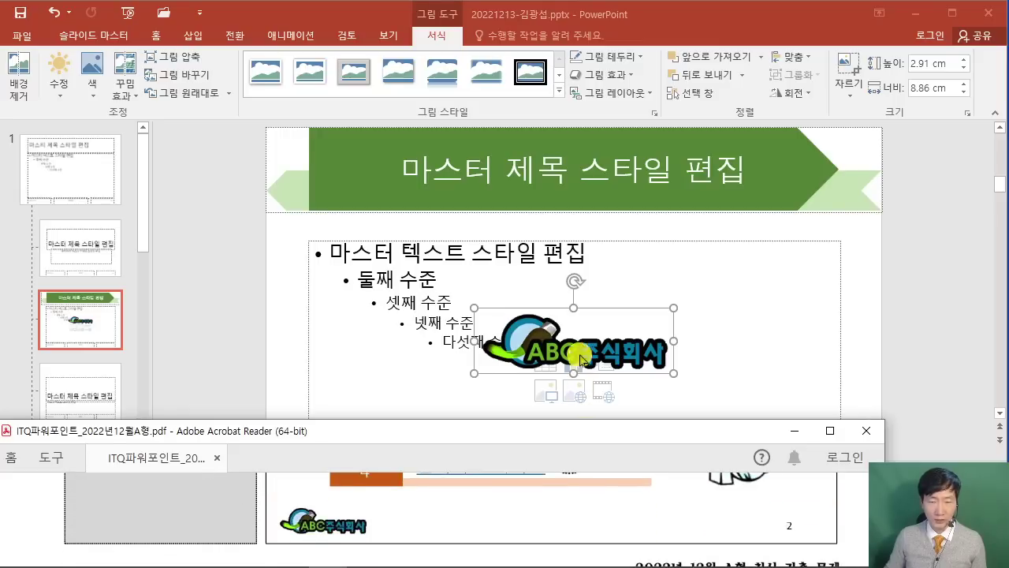
Shrink the logo to about 1.29 × 3.94 cm and move it to the bottom-left corner.
click(654, 363)
drag(670, 371, 565, 316)
drag(563, 316, 563, 319)
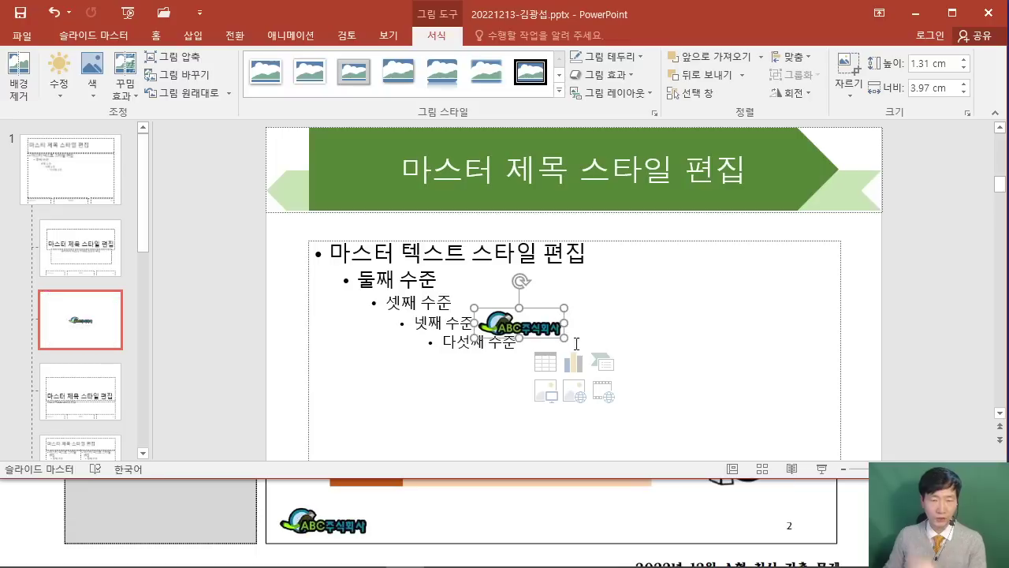
scroll(405, 349, down, 2)
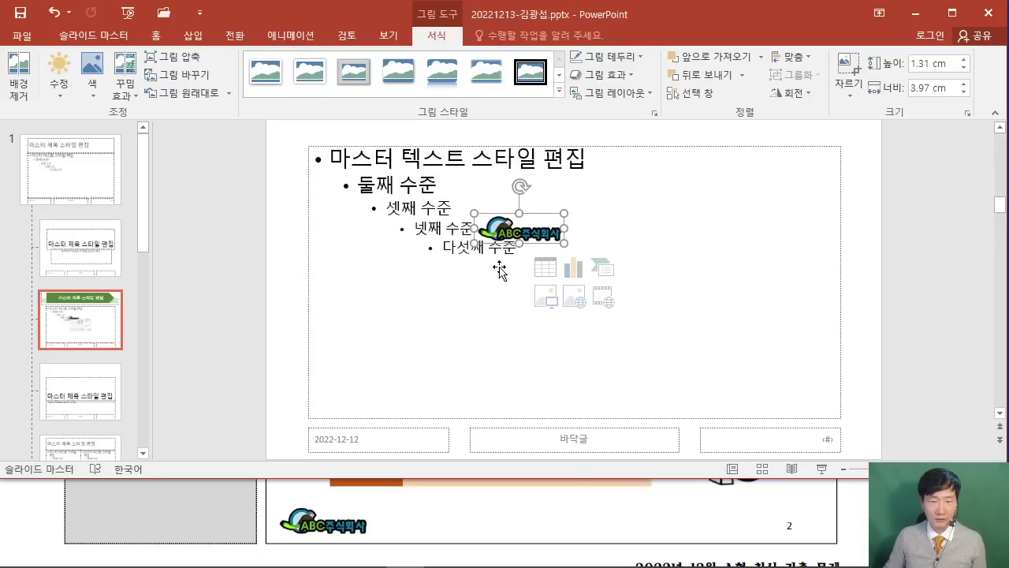
drag(523, 230, 362, 423)
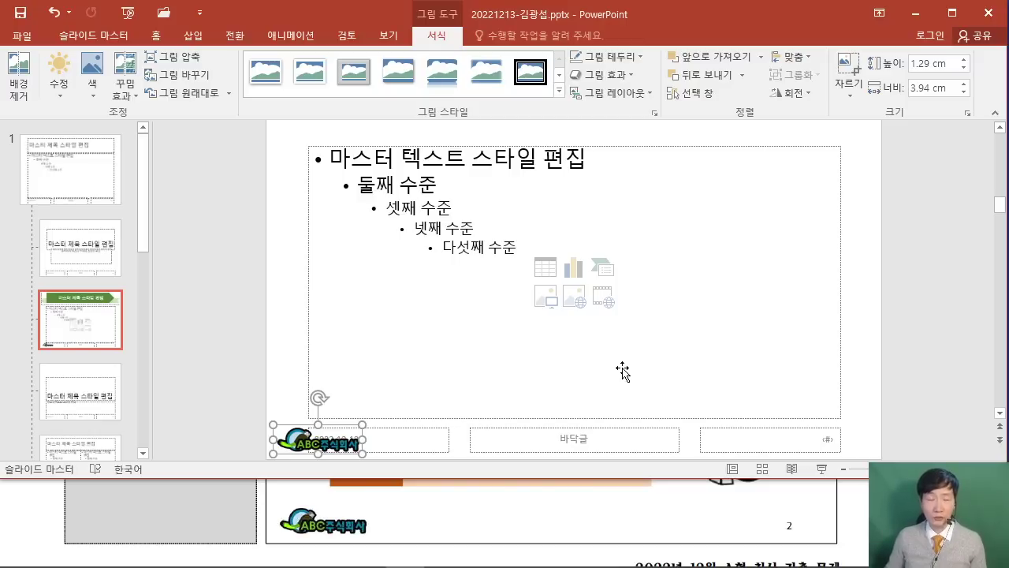
Format the bottom-right slide-number placeholder as 16 pt black text.
click(727, 432)
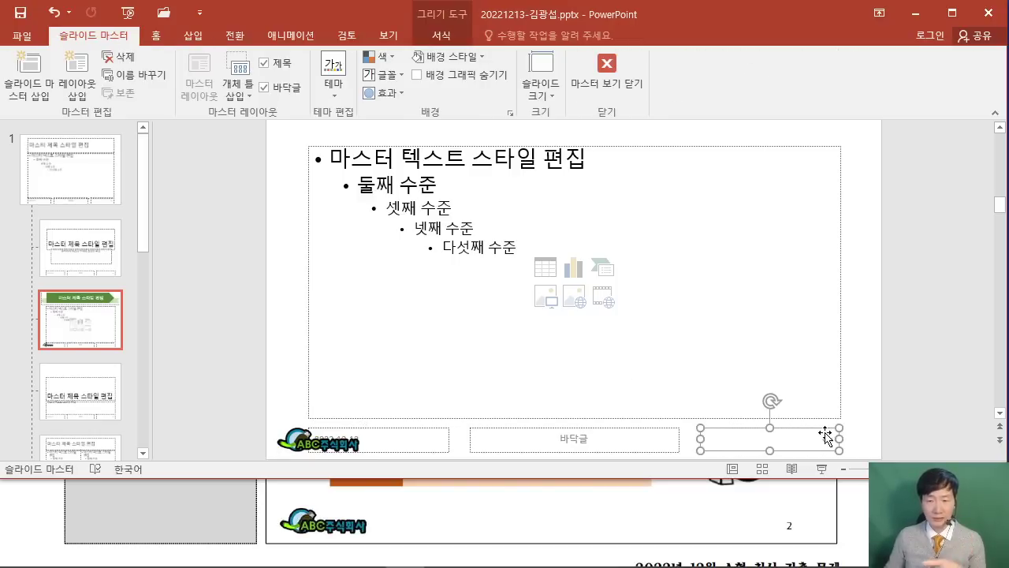
click(156, 34)
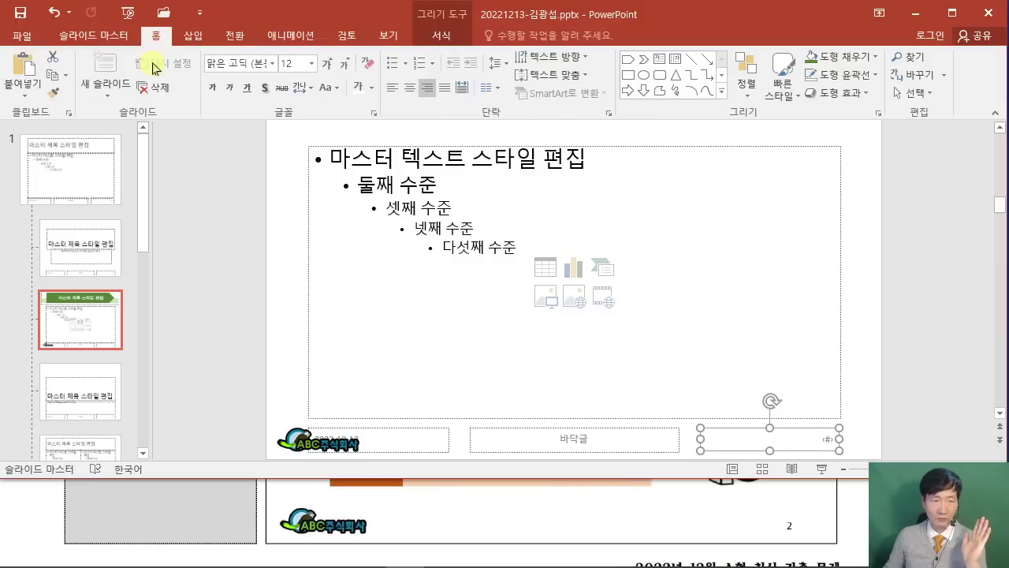
click(295, 64)
text(16)
key(Return)
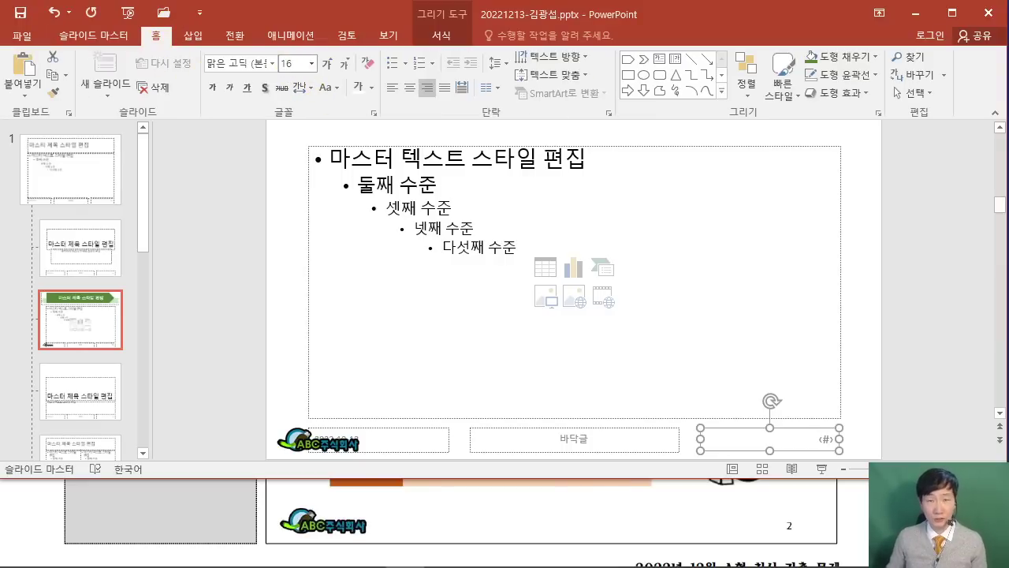
click(372, 93)
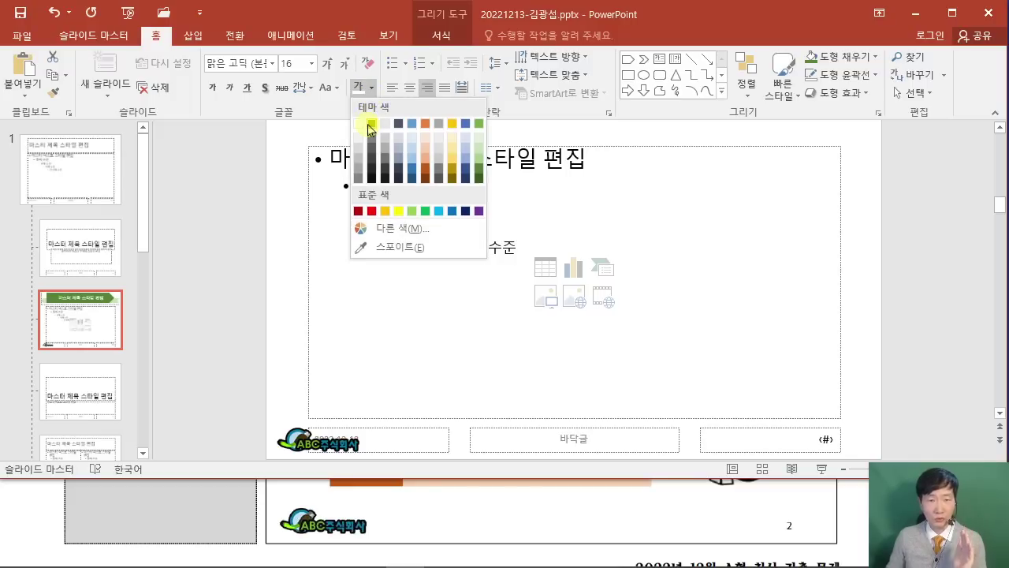
click(370, 125)
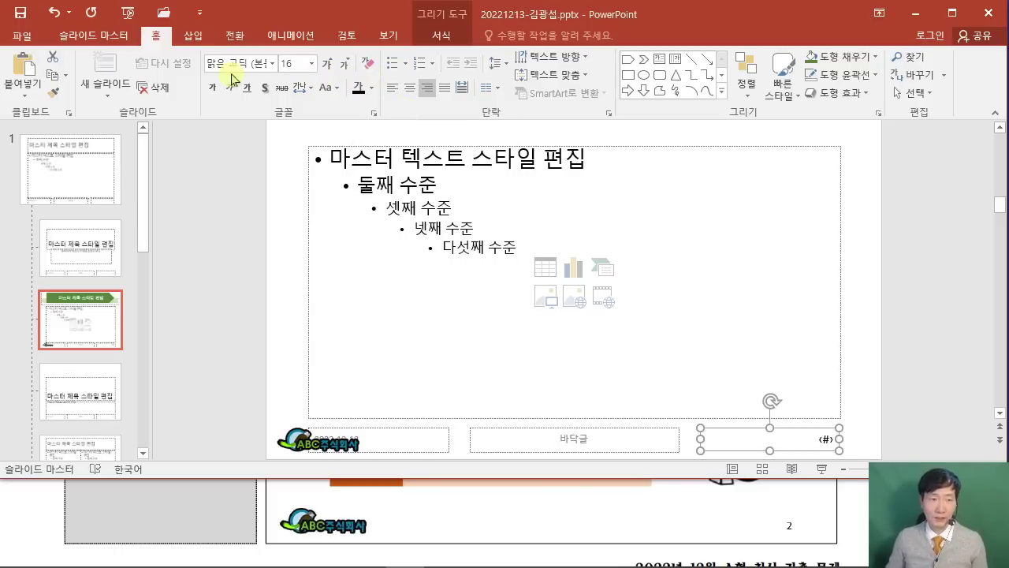
click(196, 37)
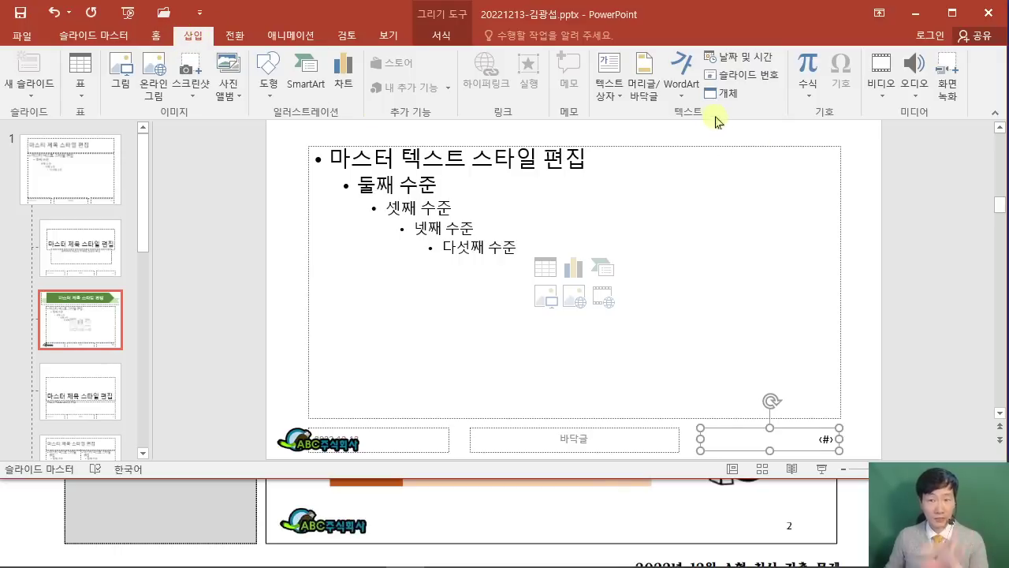
click(646, 95)
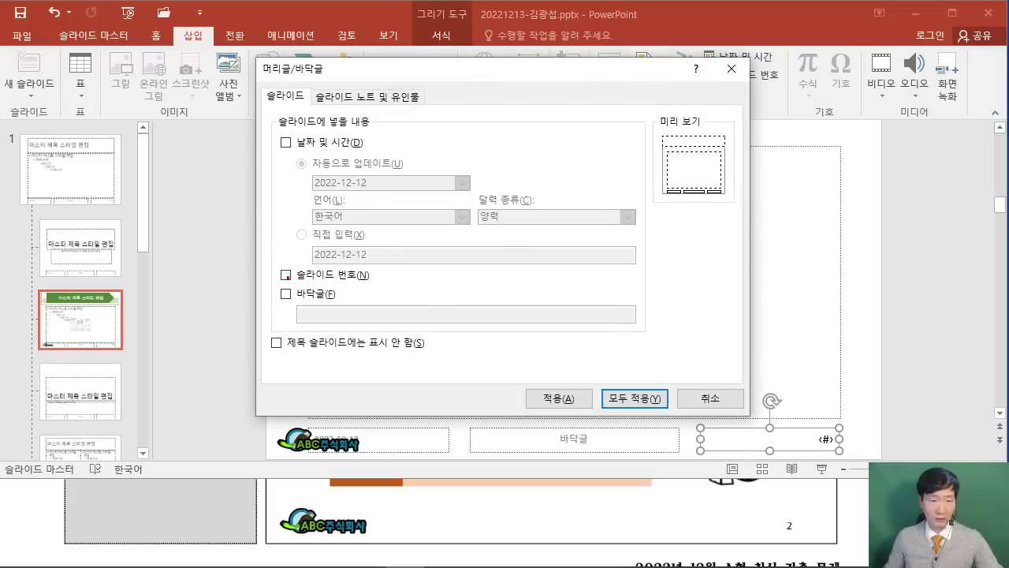
Annotate the Slide number, Don't show on title slide and Apply to All options on screen.
drag(272, 261, 298, 282)
drag(262, 328, 293, 361)
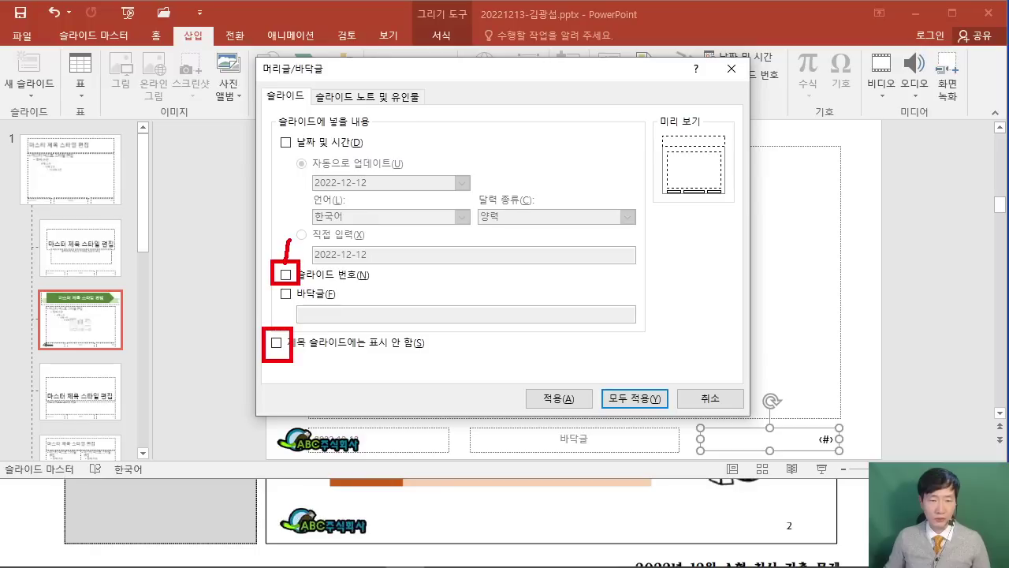
drag(279, 314, 339, 308)
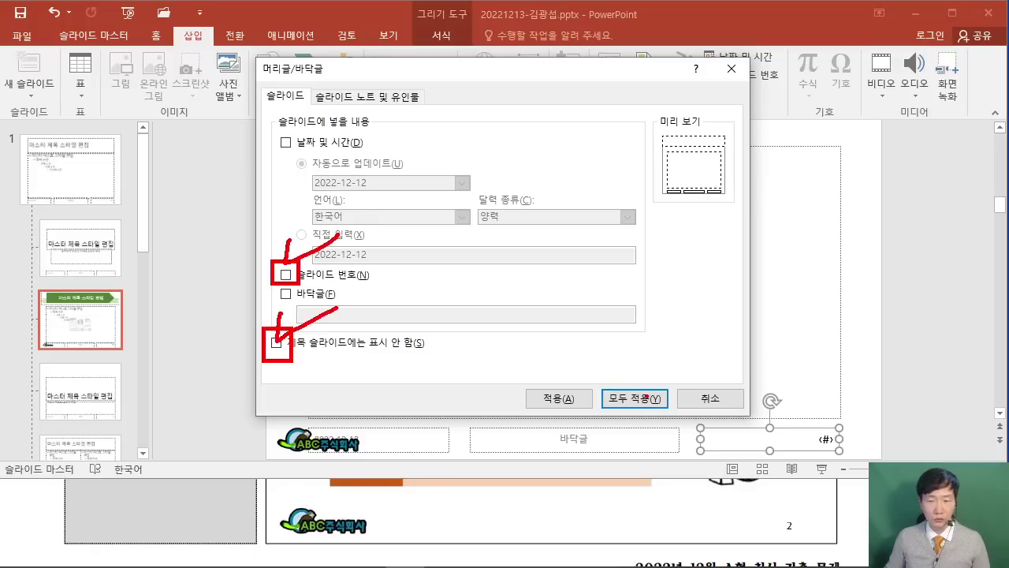
drag(646, 398, 707, 292)
key(Escape)
Enable slide numbers, hide them on the title slide, and apply to all slides.
click(286, 275)
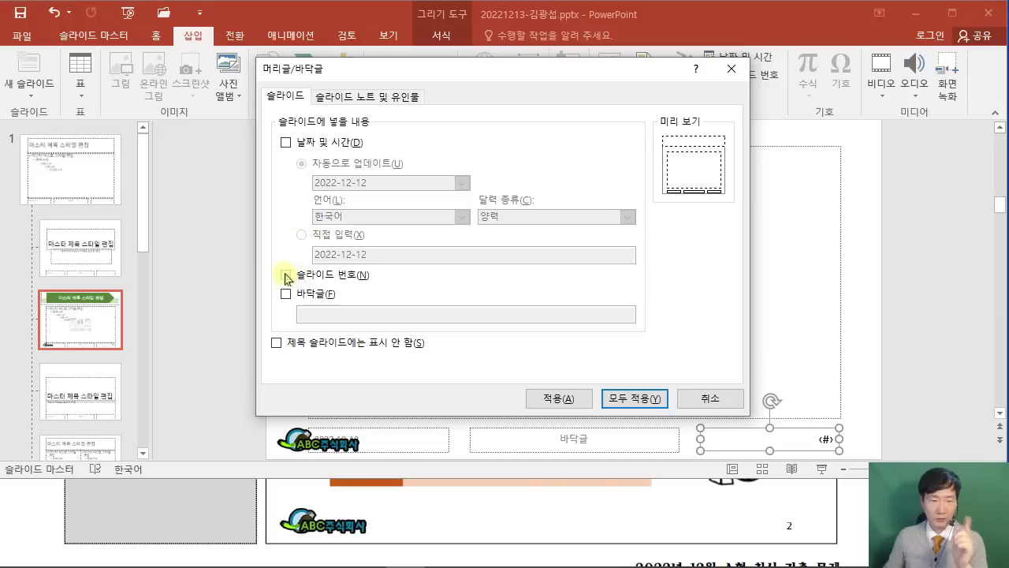
click(277, 346)
click(653, 399)
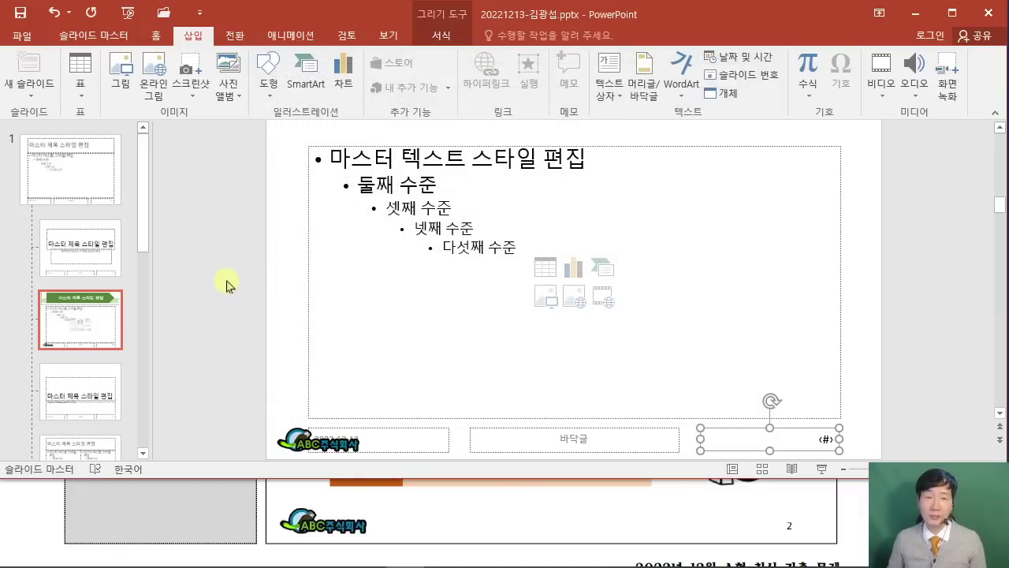
click(87, 35)
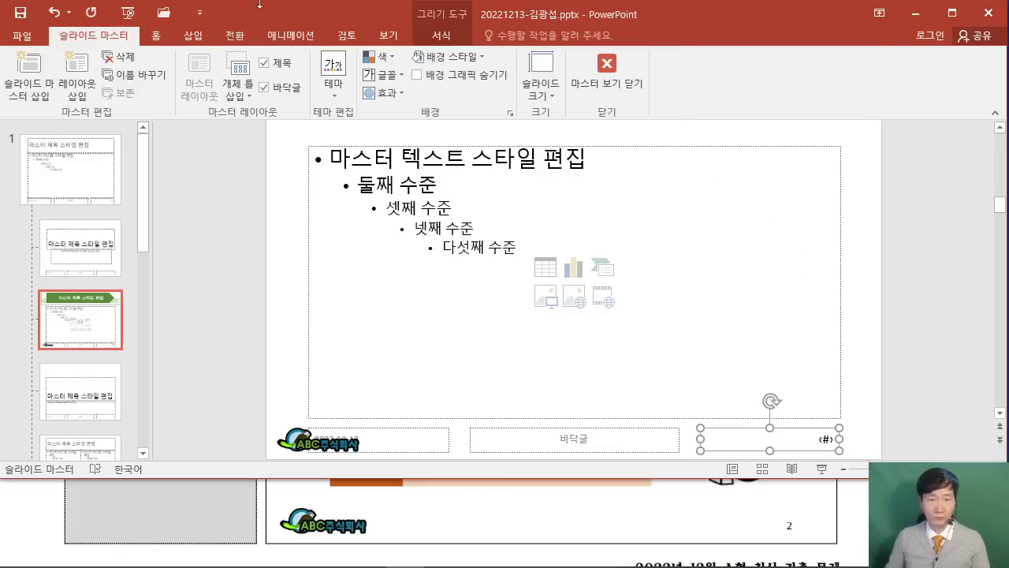
Close Master View and add five title-and-content slides after slide 1, six in total.
click(609, 75)
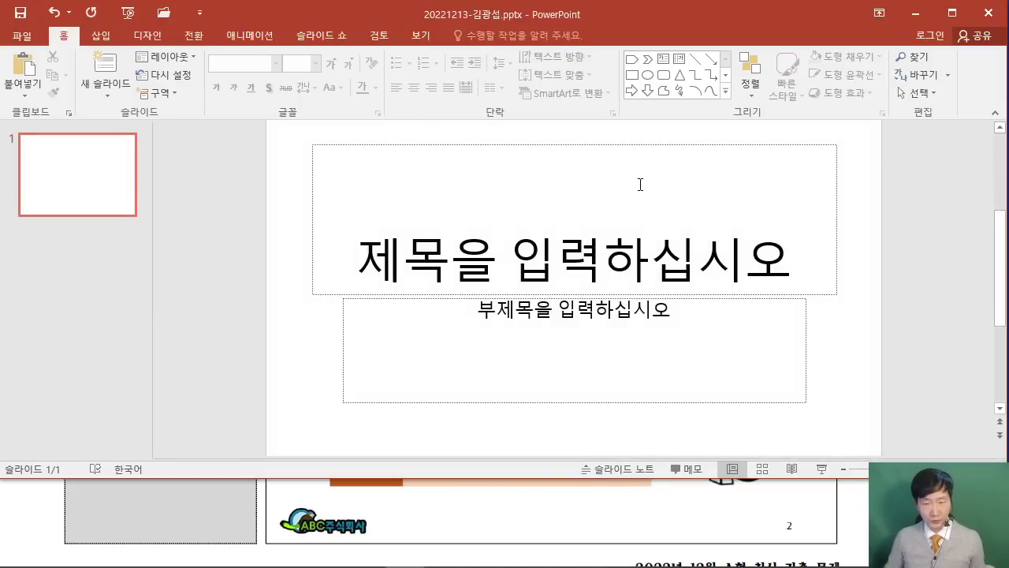
click(73, 162)
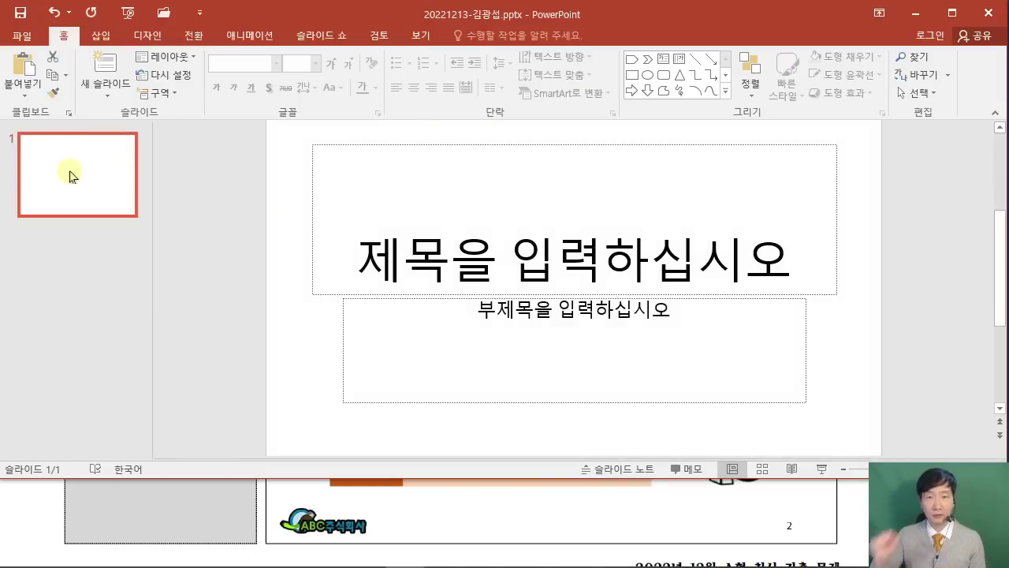
key(Return)
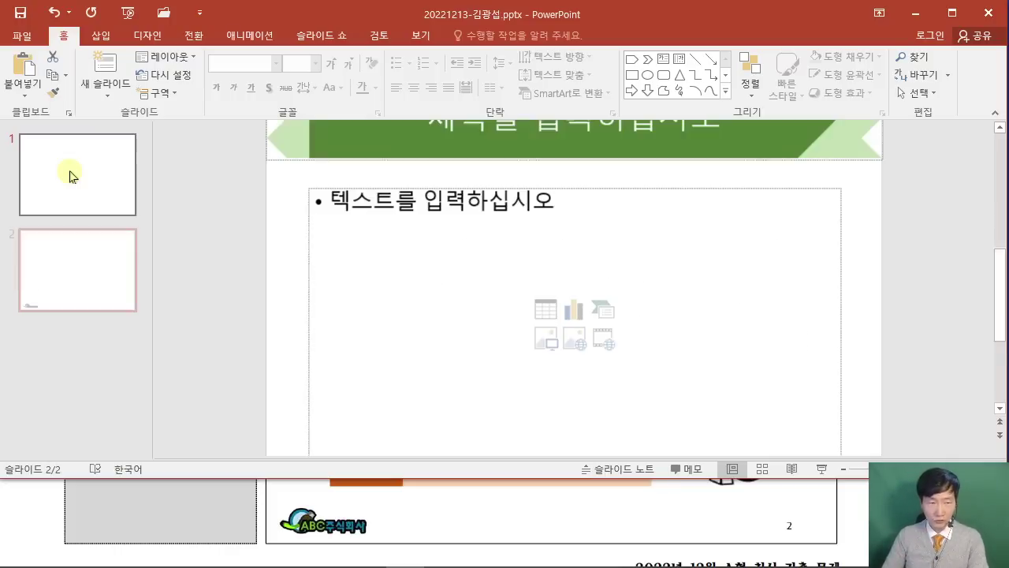
key(Return)
key(Return)
key(Return)
key(Return)
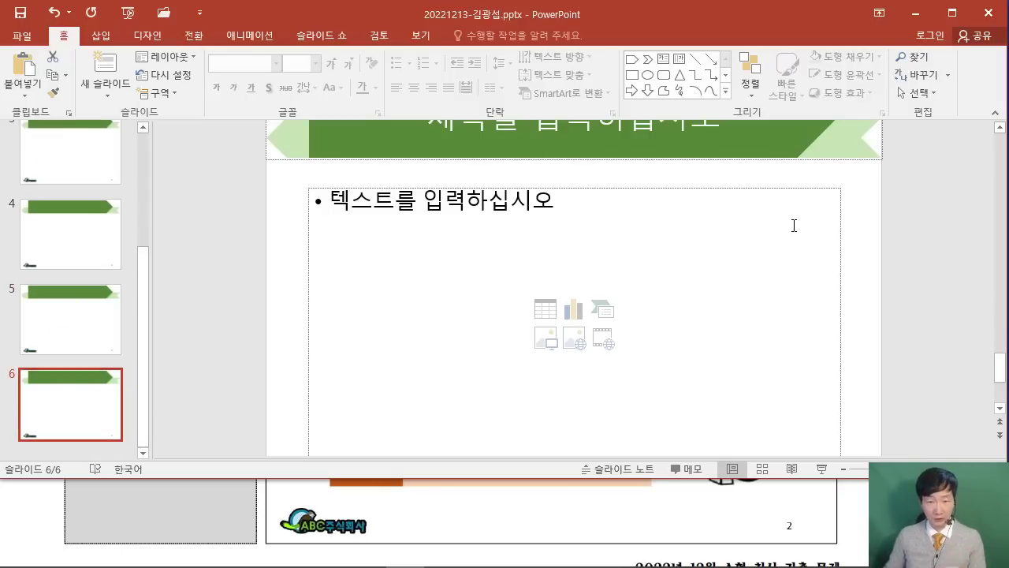
scroll(238, 238, up, 1)
scroll(238, 238, up, 1)
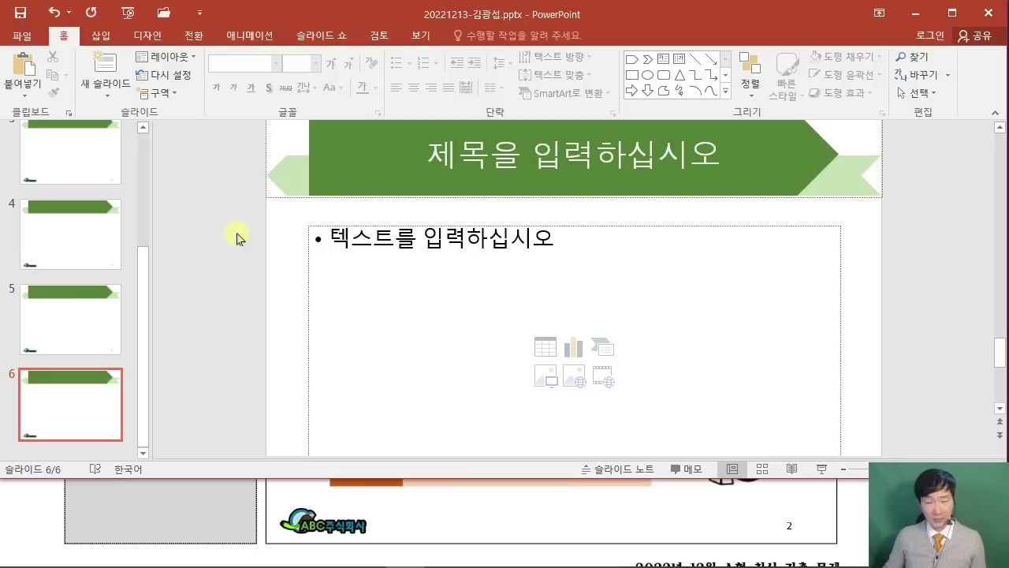
scroll(238, 238, down, 3)
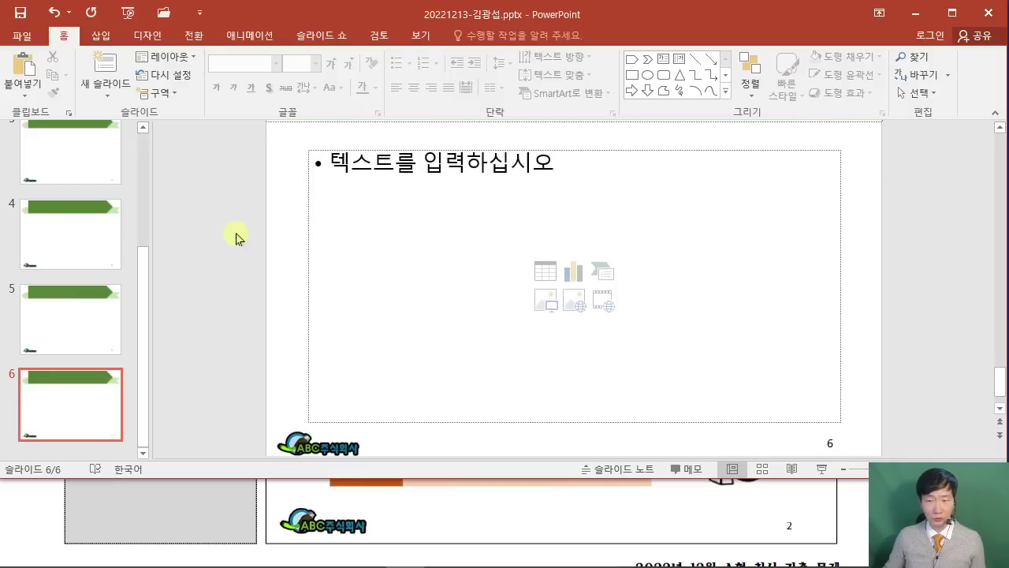
scroll(236, 238, up, 4)
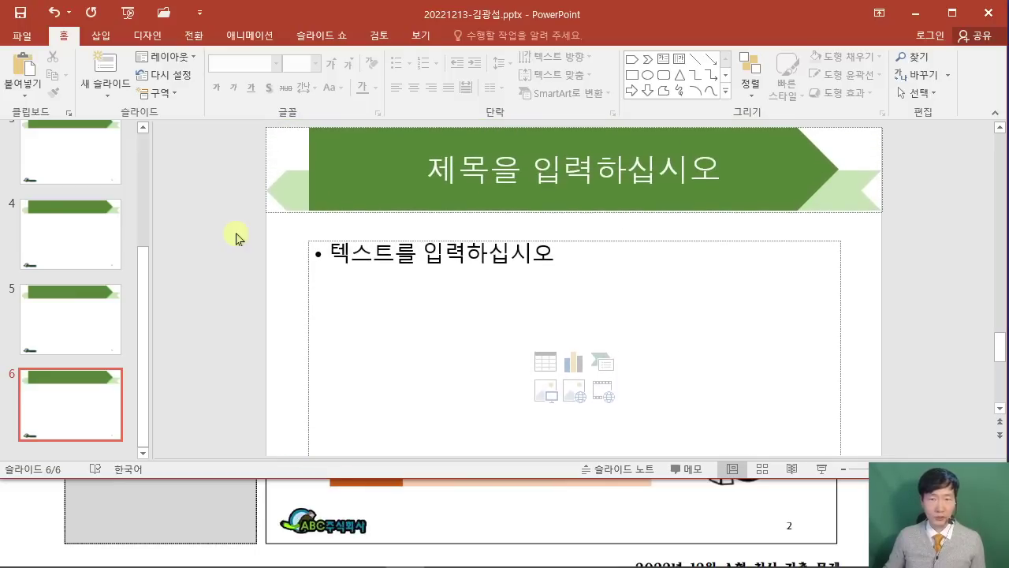
Annotate the slide numbers and title banner on screen, then bring up the exam PDF.
mouse_move(609, 74)
mouse_down()
mouse_move(555, 113)
mouse_move(565, 120)
mouse_up()
drag(624, 100, 623, 100)
drag(666, 87, 696, 120)
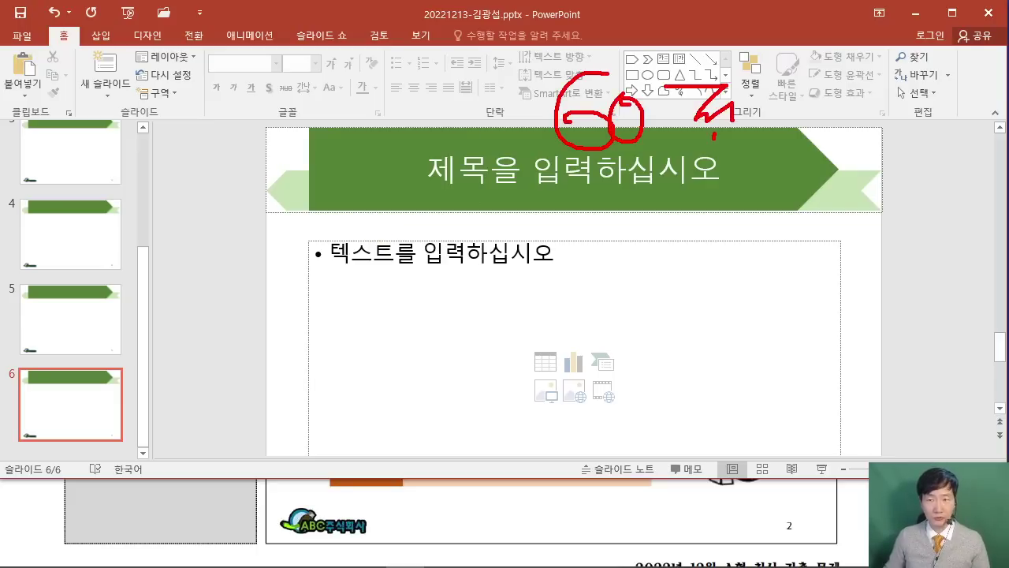
drag(737, 172, 478, 172)
key(Escape)
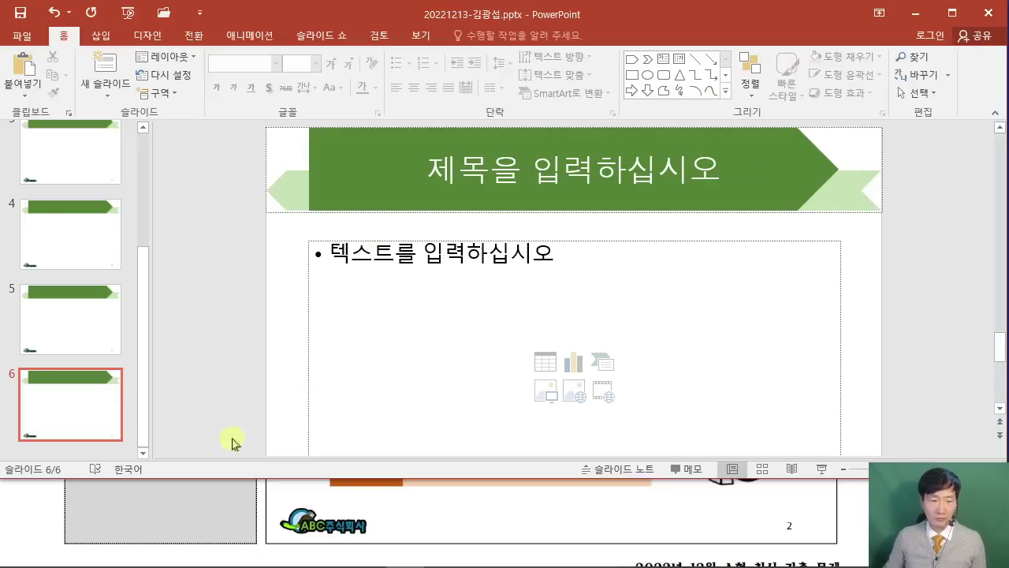
click(41, 511)
Maximize the exam PDF in Acrobat Reader and review its first page.
click(824, 423)
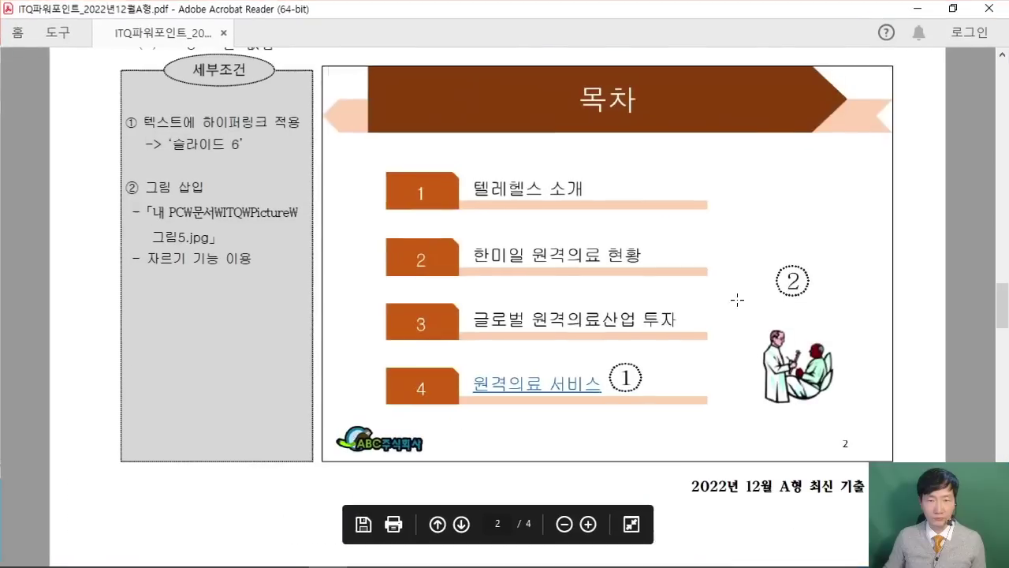
scroll(692, 290, up, 8)
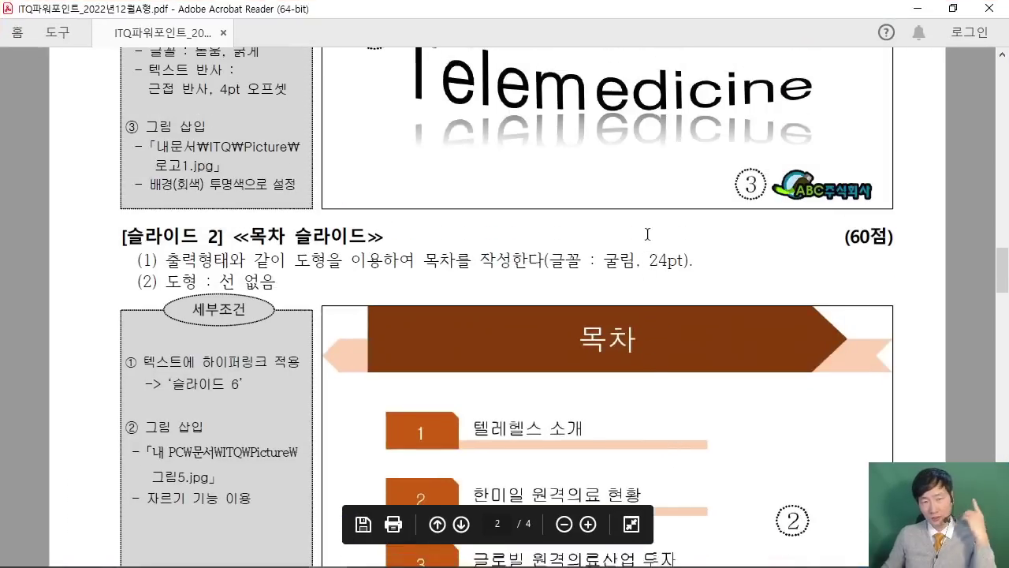
scroll(647, 234, up, 7)
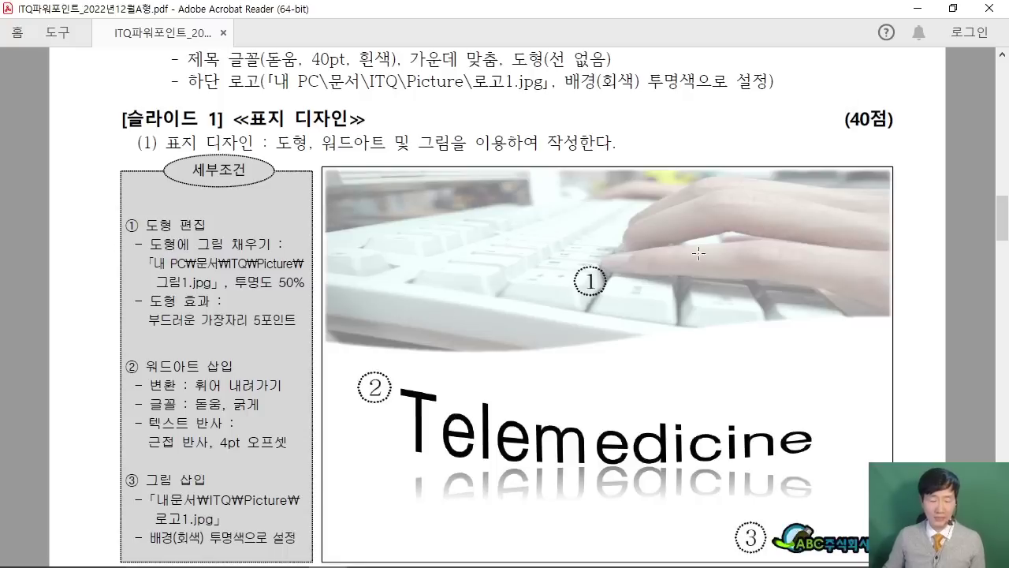
drag(828, 121, 299, 499)
click(709, 228)
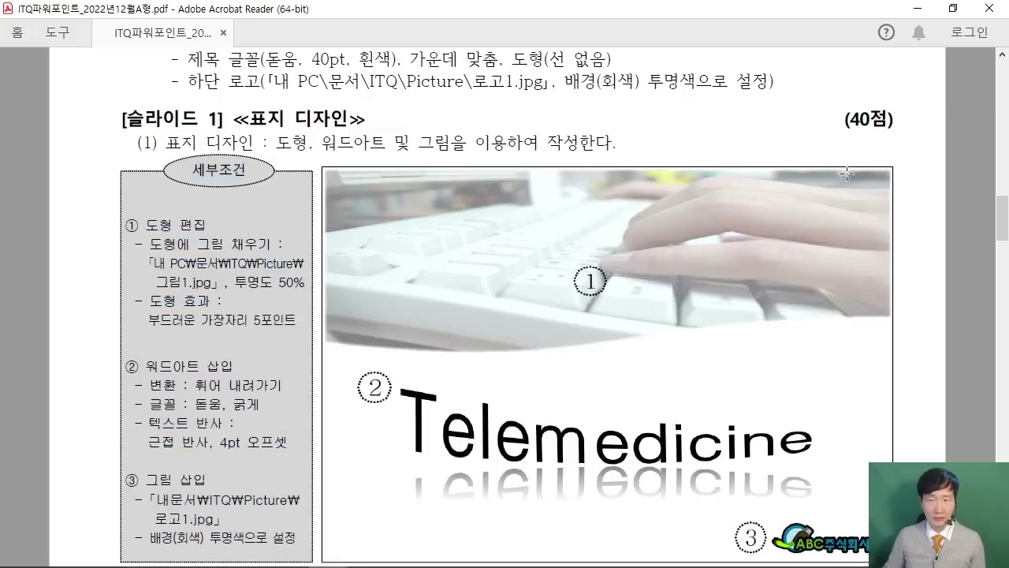
Scroll the PDF down to the slide 5 chart requirements.
scroll(703, 245, down, 5)
scroll(703, 256, down, 4)
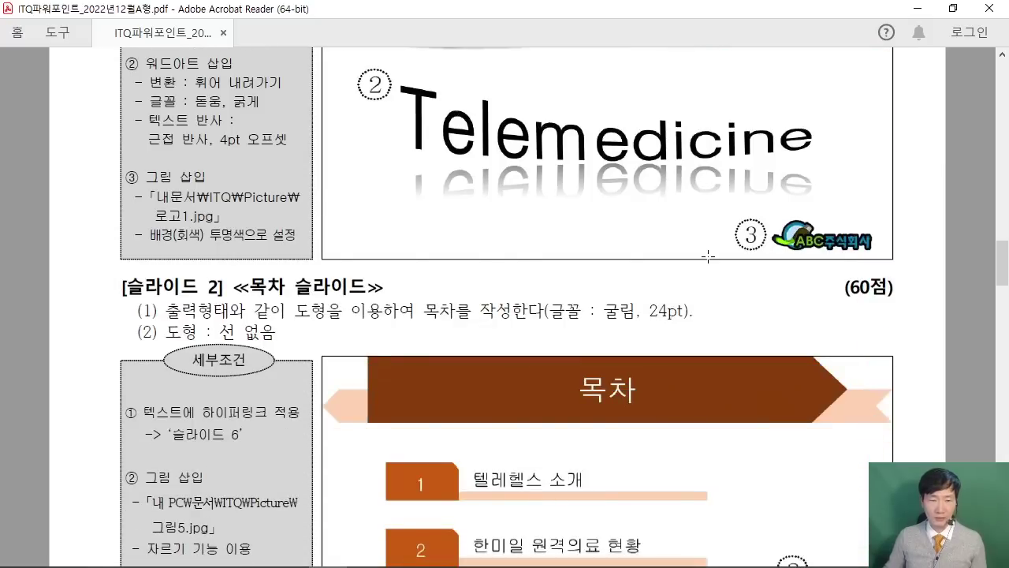
scroll(599, 321, down, 15)
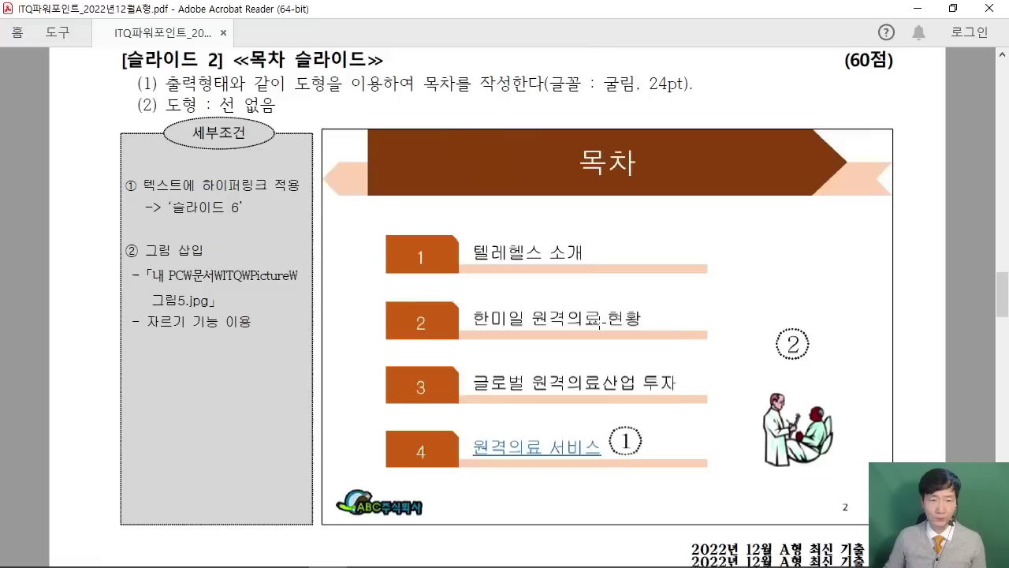
scroll(579, 315, up, 1)
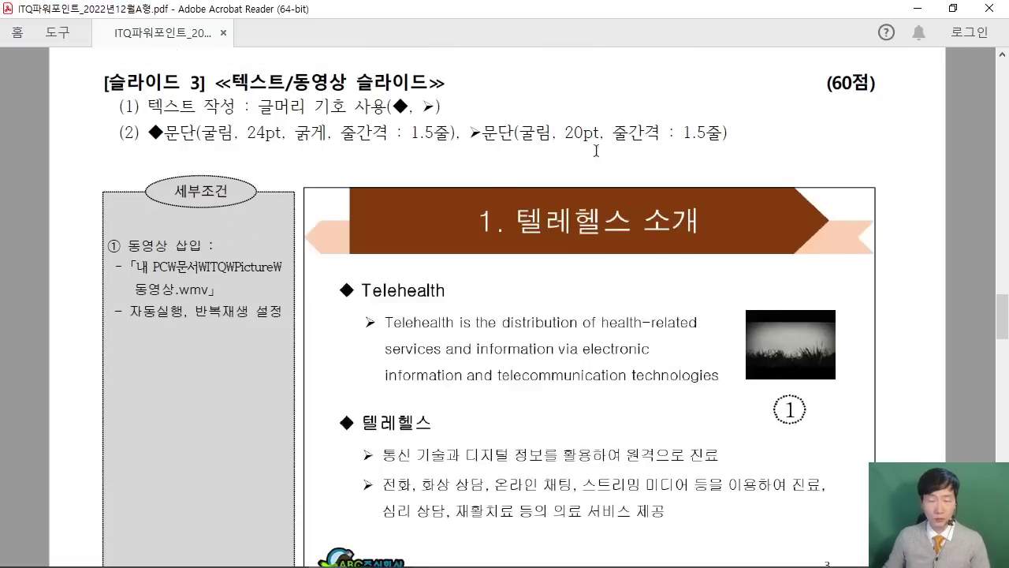
scroll(731, 132, down, 9)
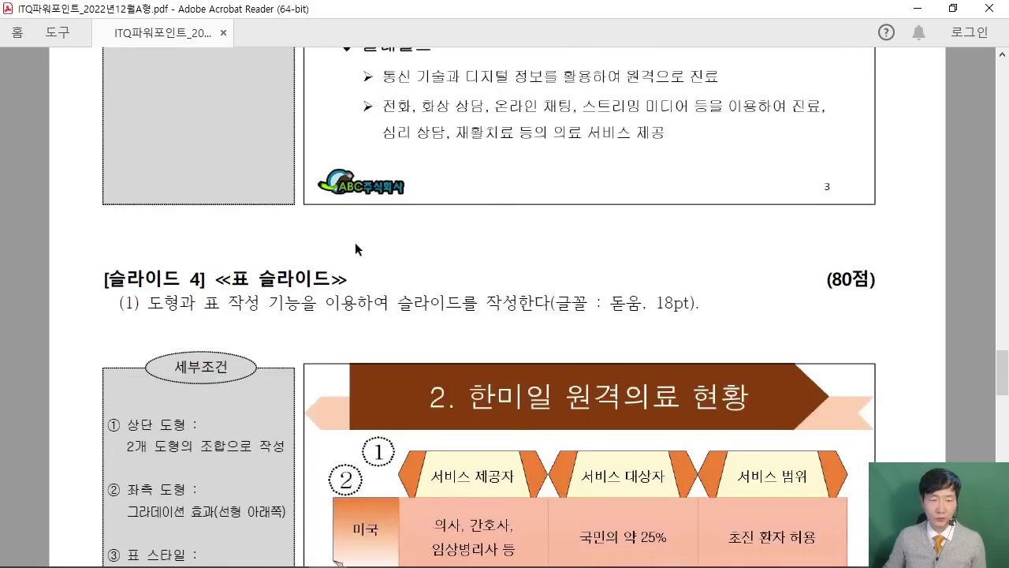
scroll(599, 316, down, 17)
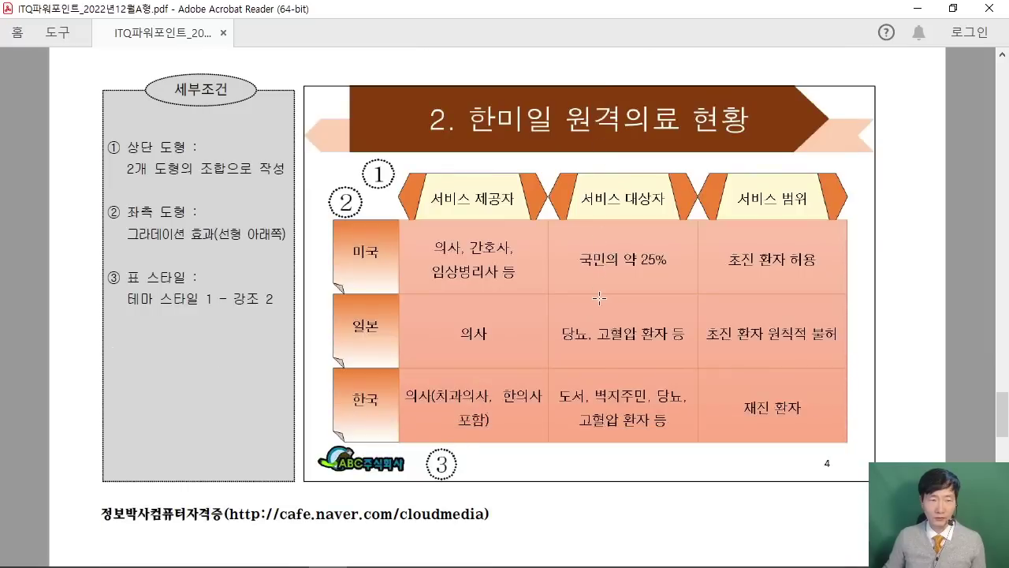
scroll(599, 298, down, 2)
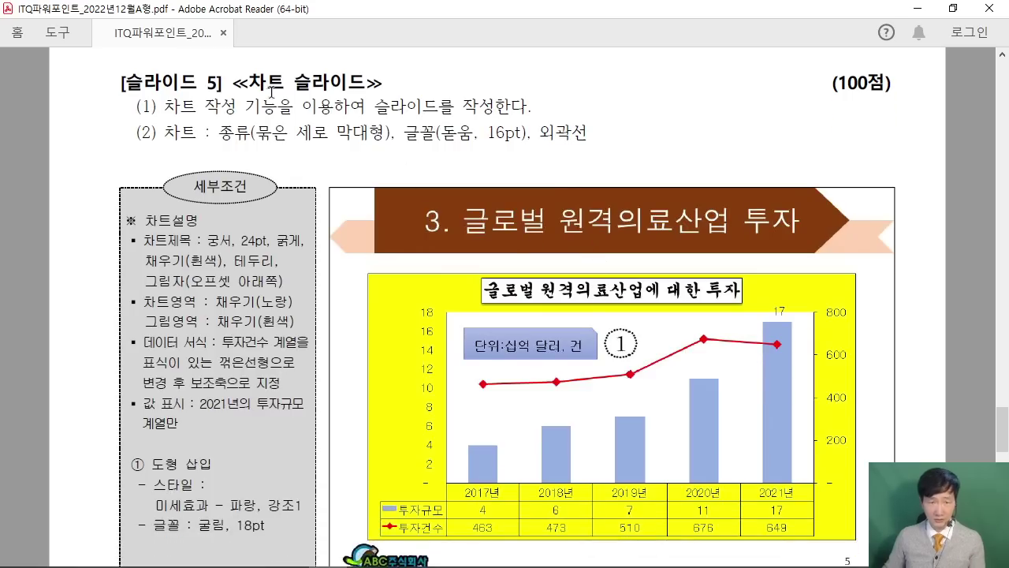
scroll(618, 213, down, 10)
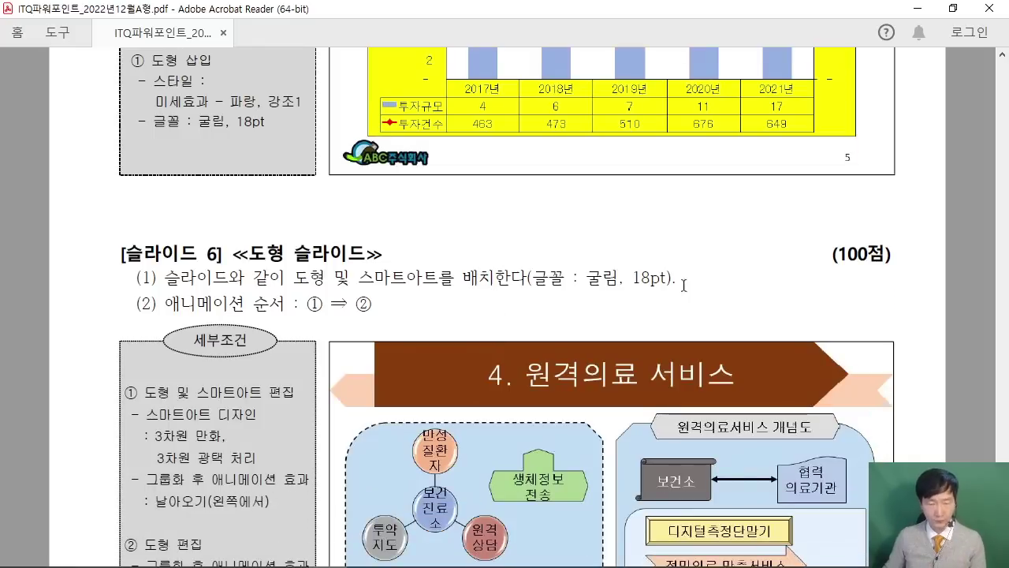
scroll(644, 300, up, 6)
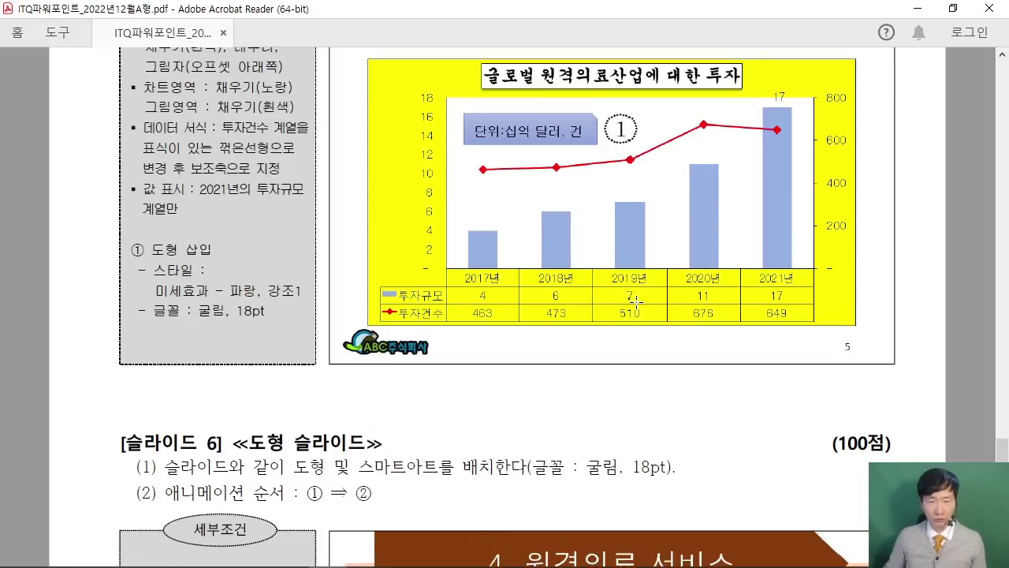
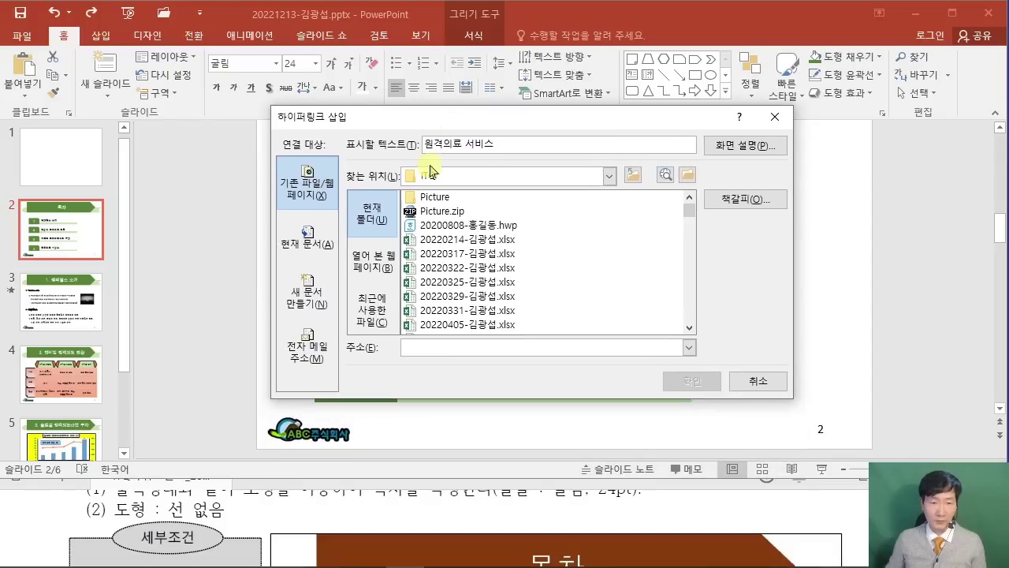
Hyperlink the 원격의료 서비스 text to '6. 슬라이드 6' in this document.
click(307, 243)
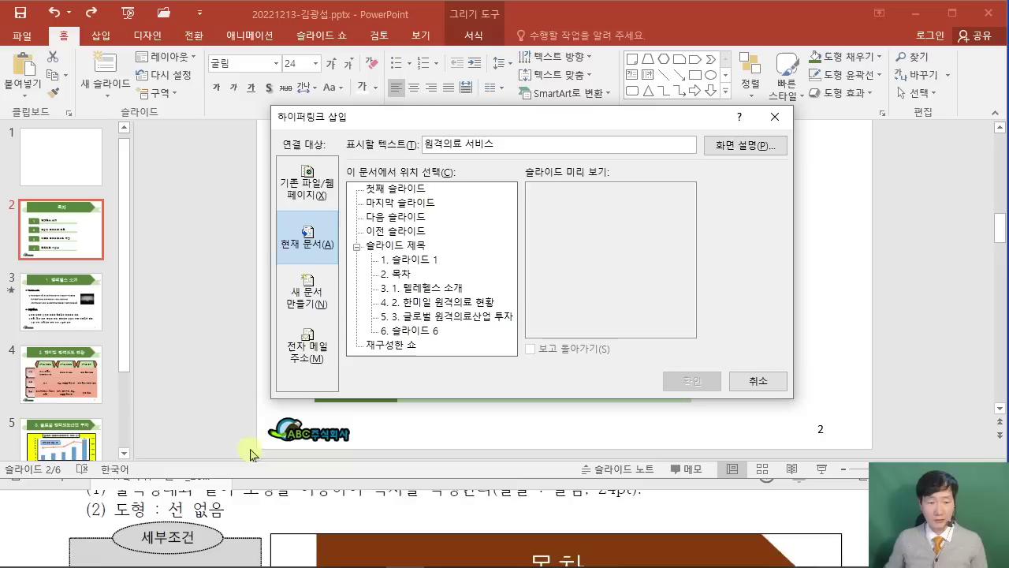
click(35, 532)
scroll(34, 532, down, 2)
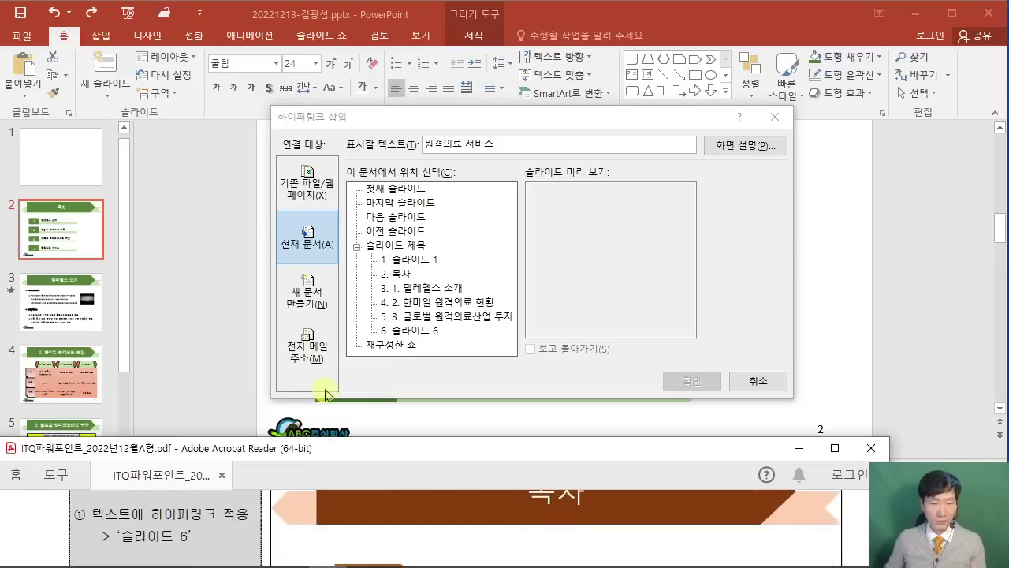
click(394, 330)
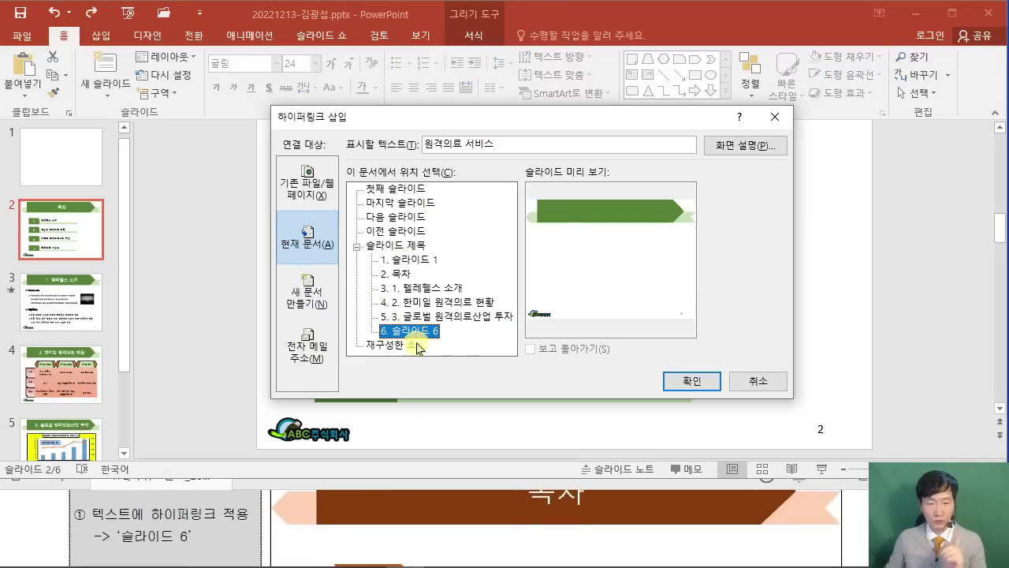
click(679, 381)
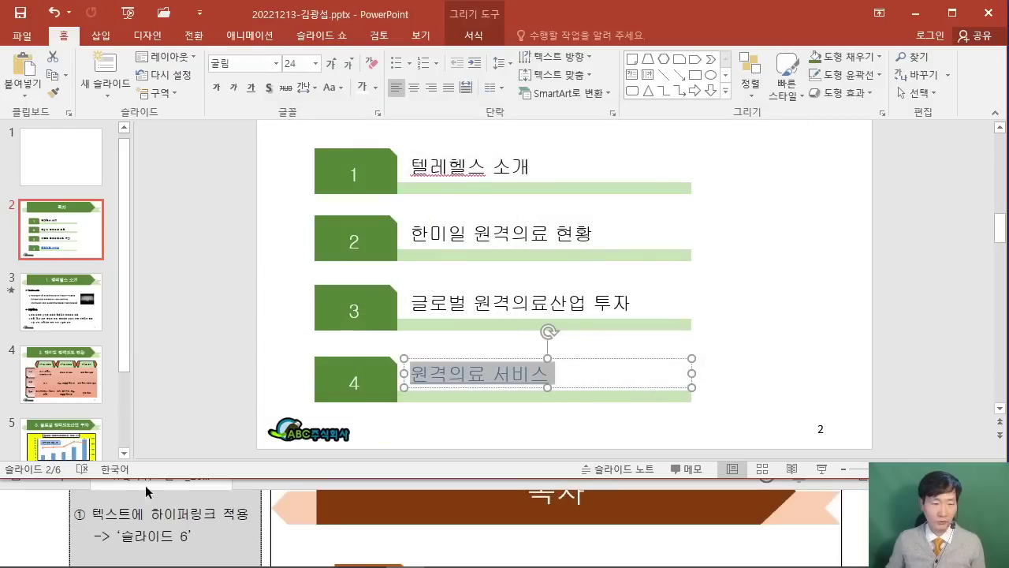
click(16, 524)
scroll(16, 524, down, 5)
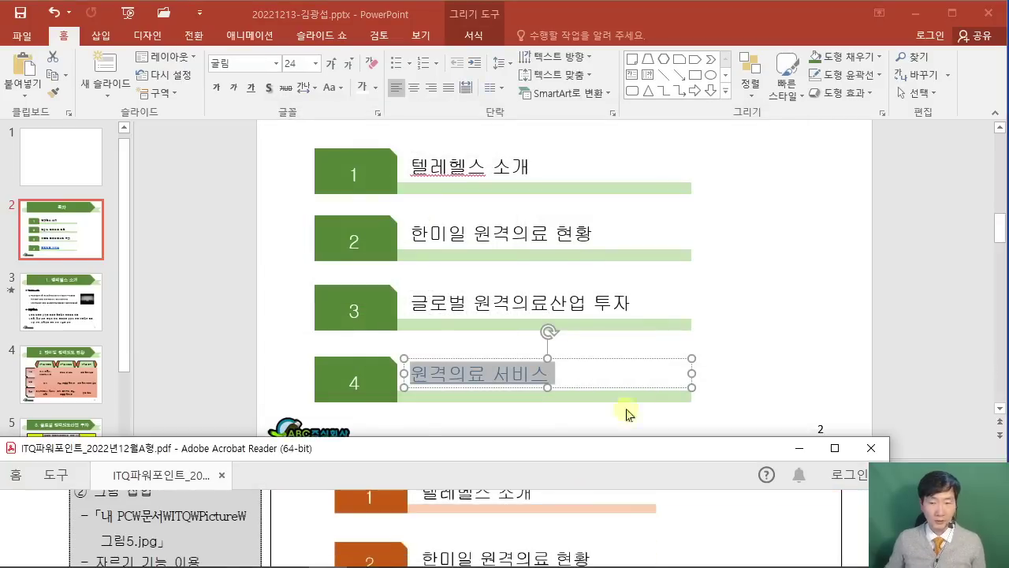
click(912, 334)
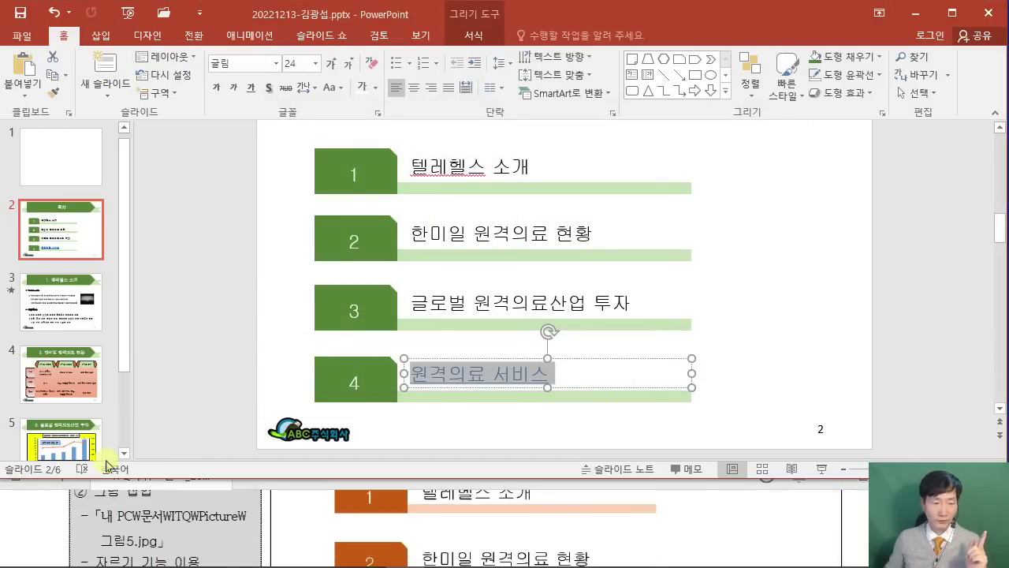
click(95, 40)
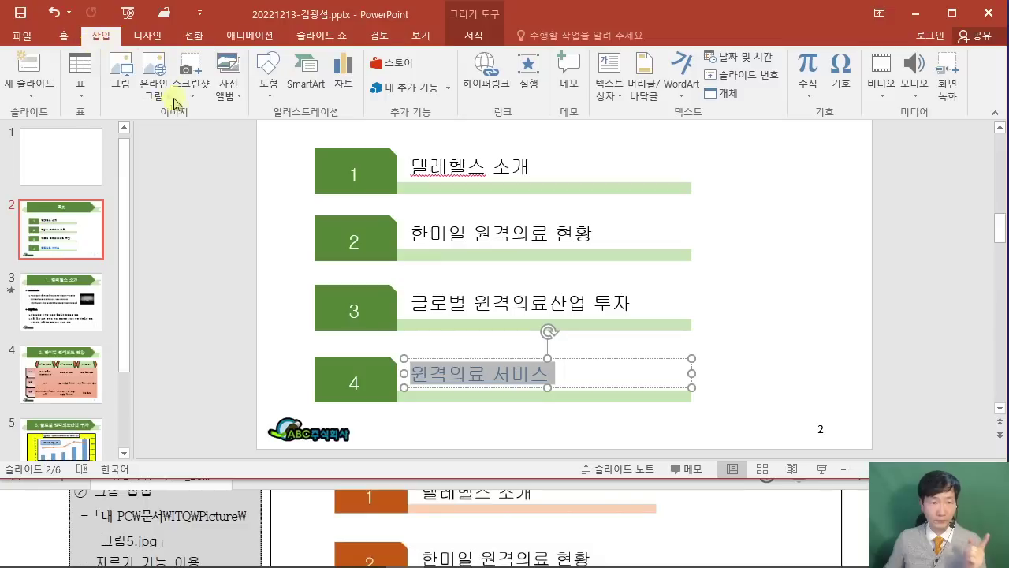
Insert 그림5.JPG and crop it down to just the doctor clip art.
click(122, 78)
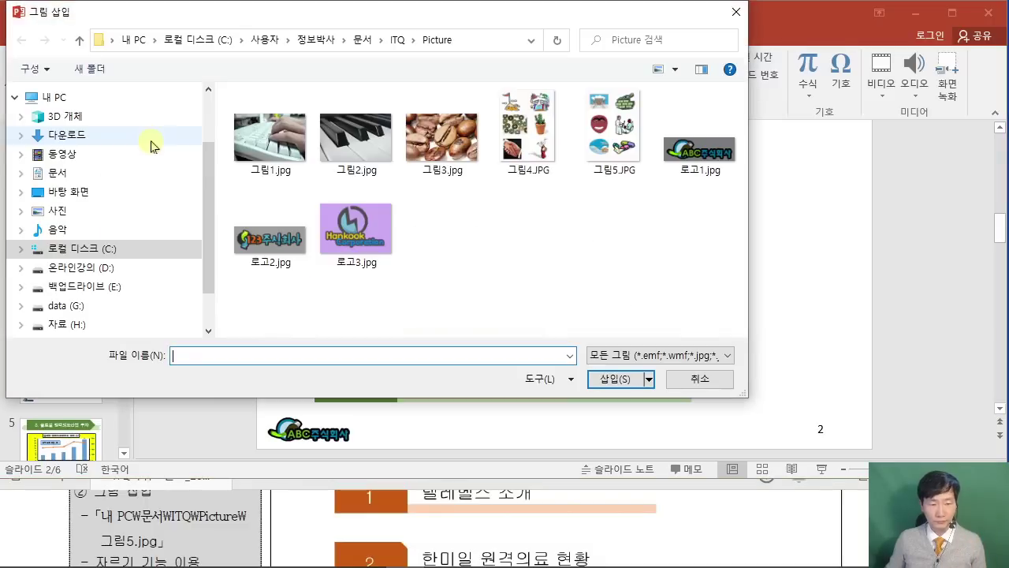
click(615, 134)
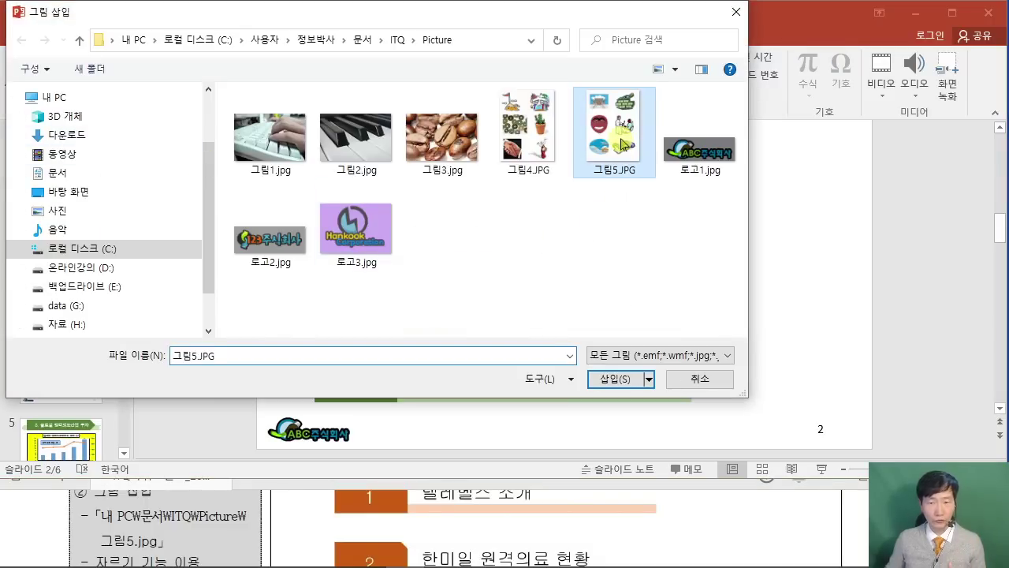
click(609, 380)
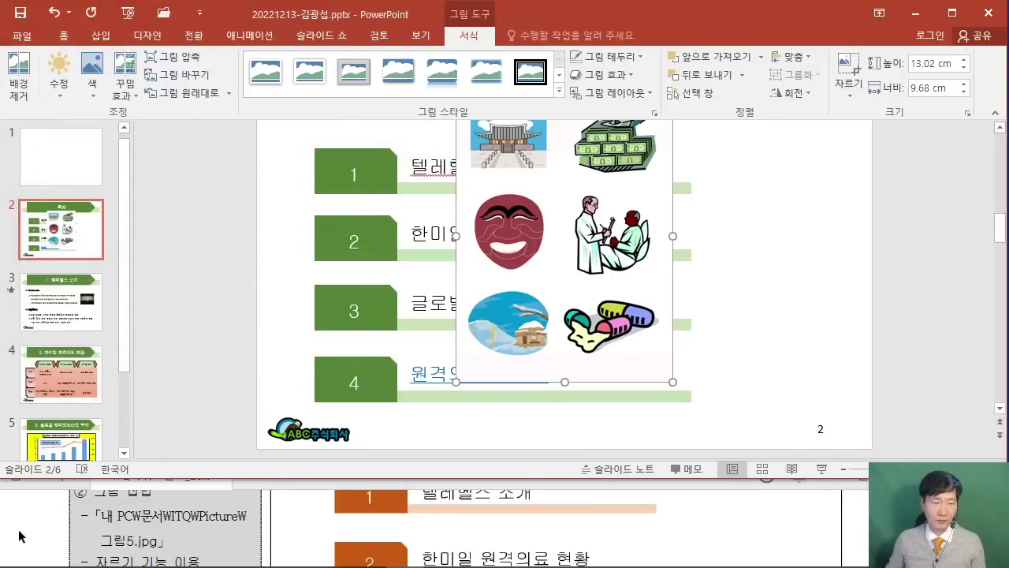
click(20, 536)
scroll(20, 536, down, 4)
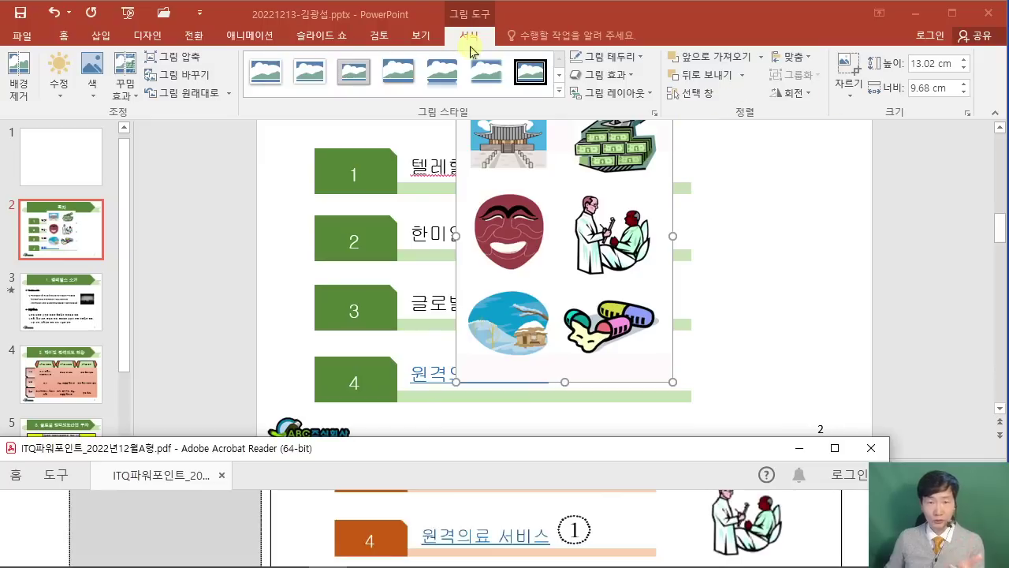
click(850, 84)
scroll(470, 231, up, 1)
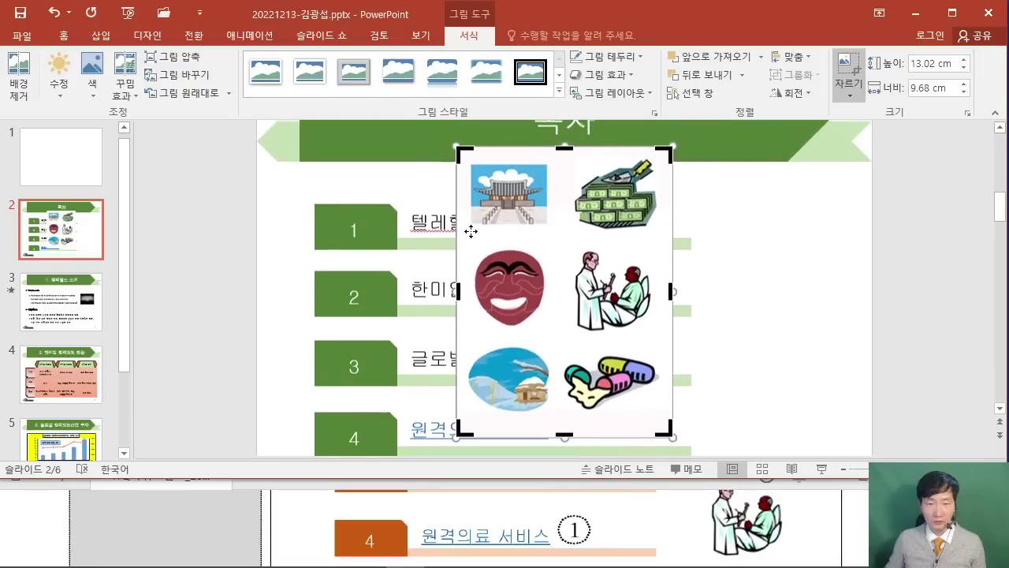
drag(461, 154, 572, 247)
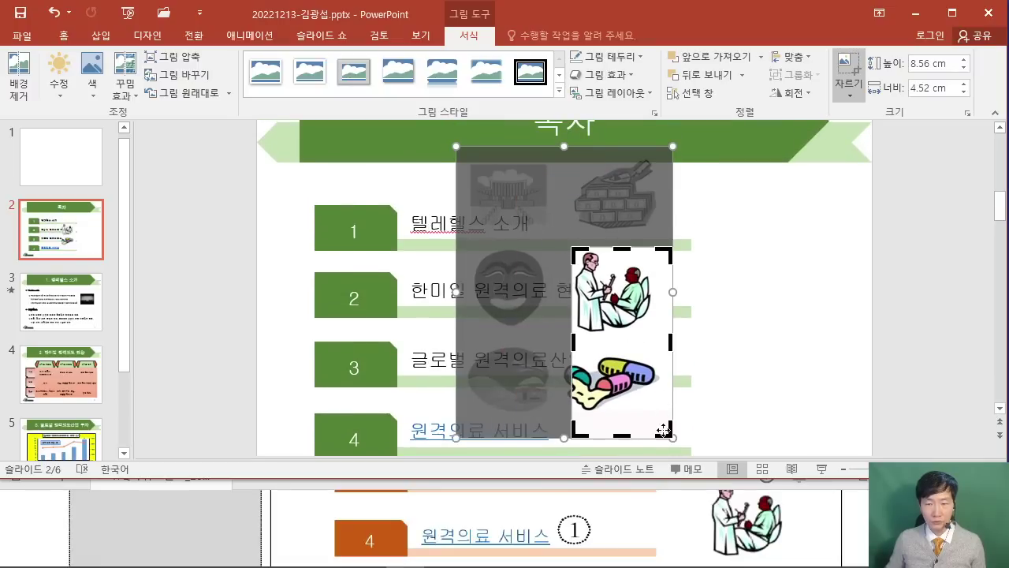
drag(664, 429, 654, 328)
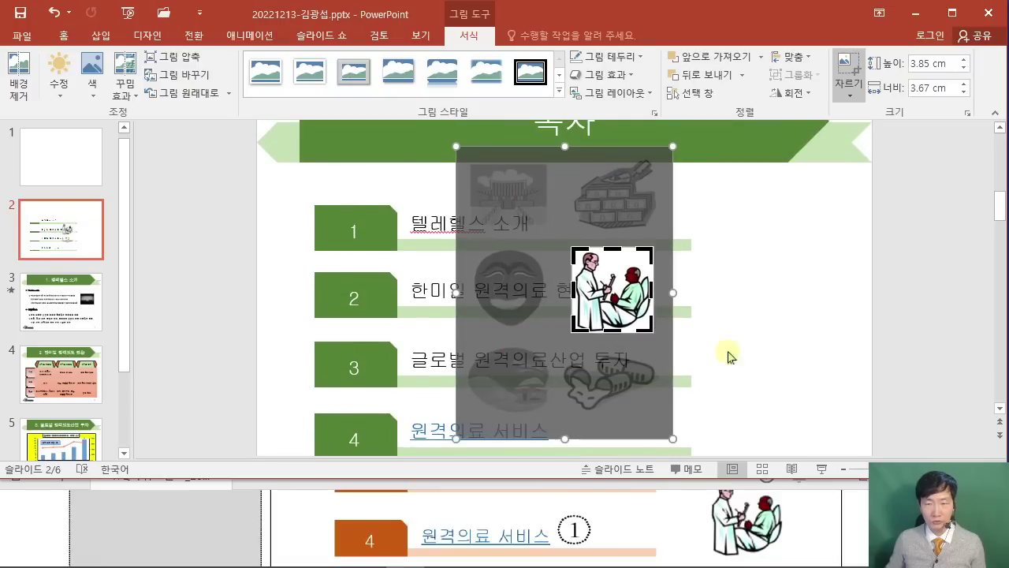
click(770, 342)
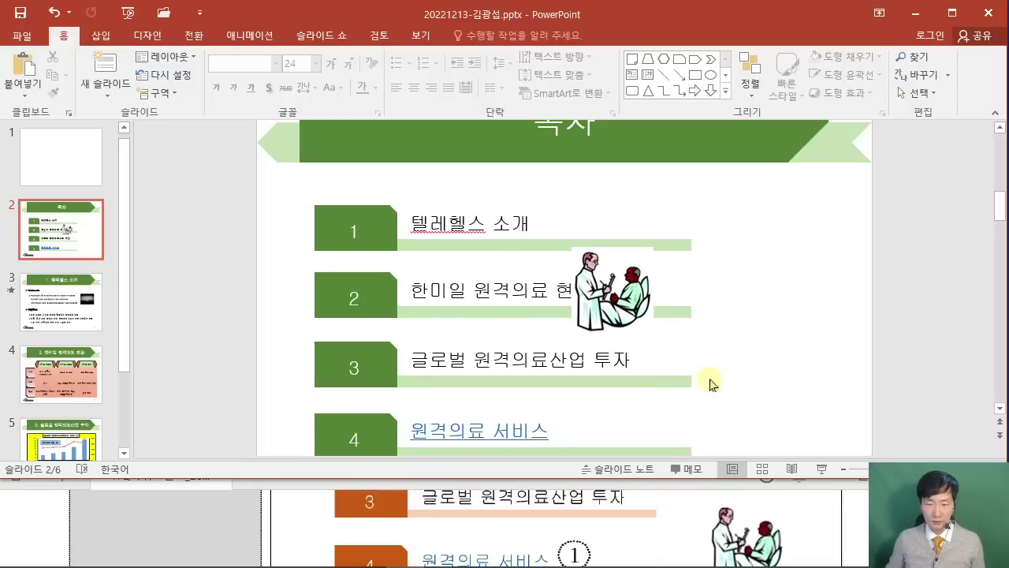
Position the cropped doctor picture beside list items 3 and 4, matching the PDF sample.
click(638, 288)
drag(679, 300, 774, 396)
scroll(867, 412, down, 5)
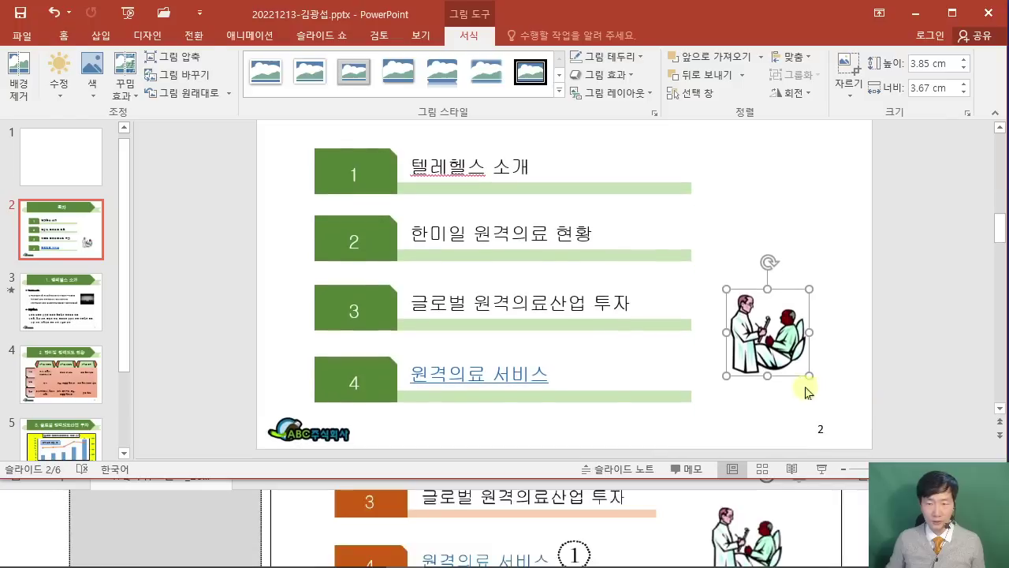
drag(774, 343, 762, 333)
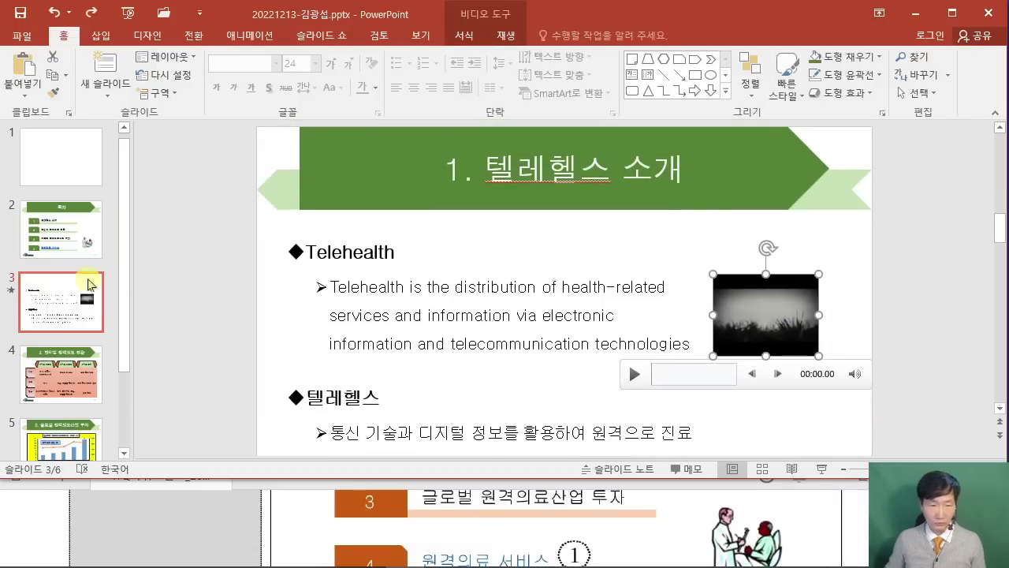
click(64, 249)
scroll(781, 394, down, 3)
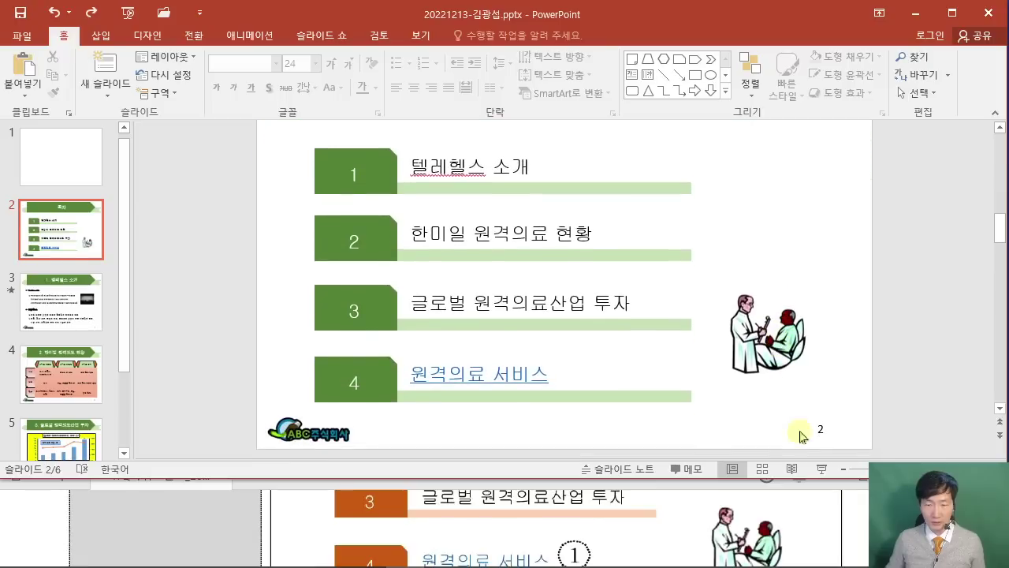
drag(809, 381, 811, 401)
click(850, 518)
scroll(851, 518, down, 5)
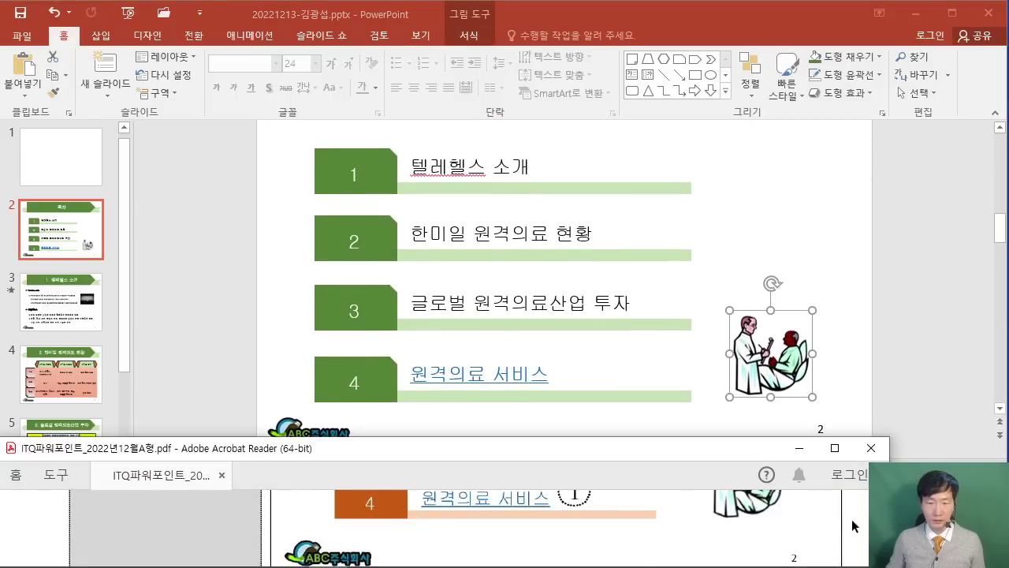
scroll(851, 519, up, 4)
click(938, 341)
Delete both the title and subtitle placeholders from slide 1, leaving it blank.
click(952, 13)
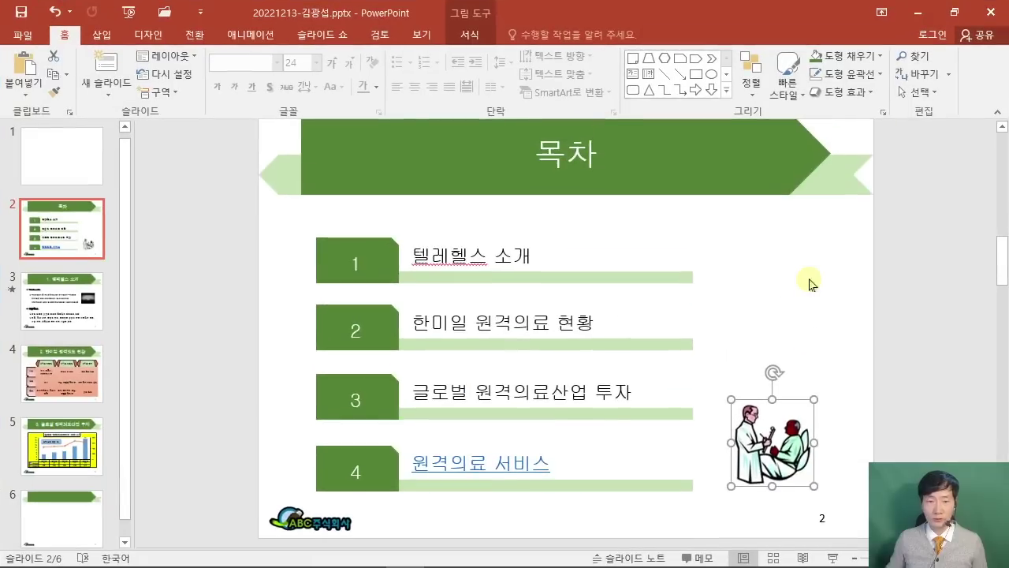
click(948, 310)
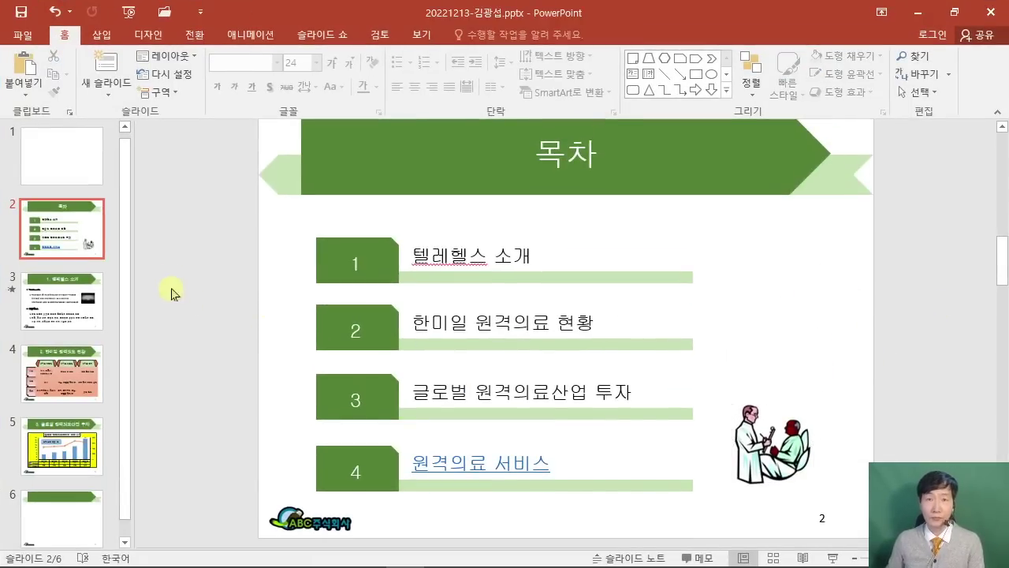
click(100, 169)
drag(231, 145, 903, 490)
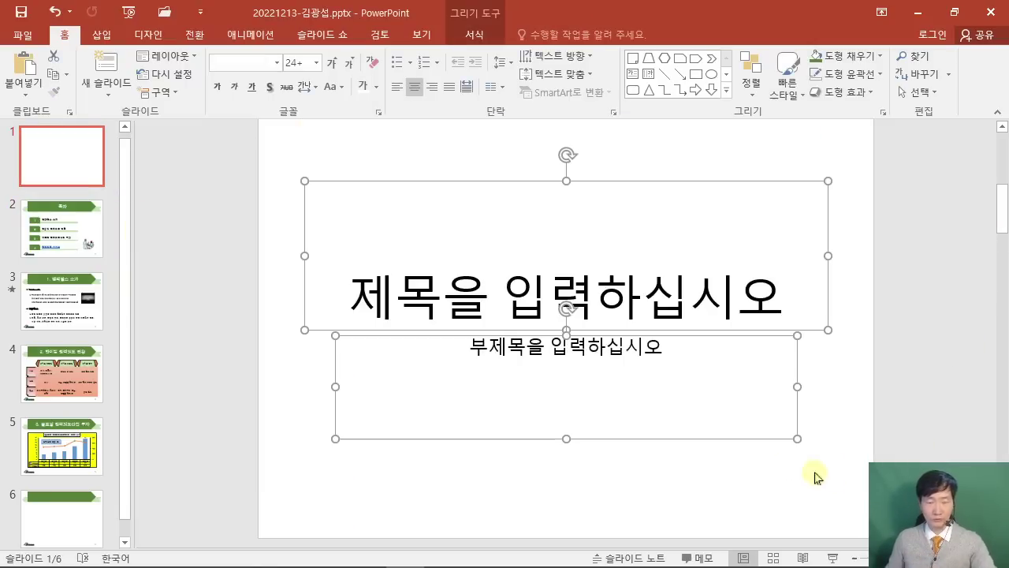
key(Delete)
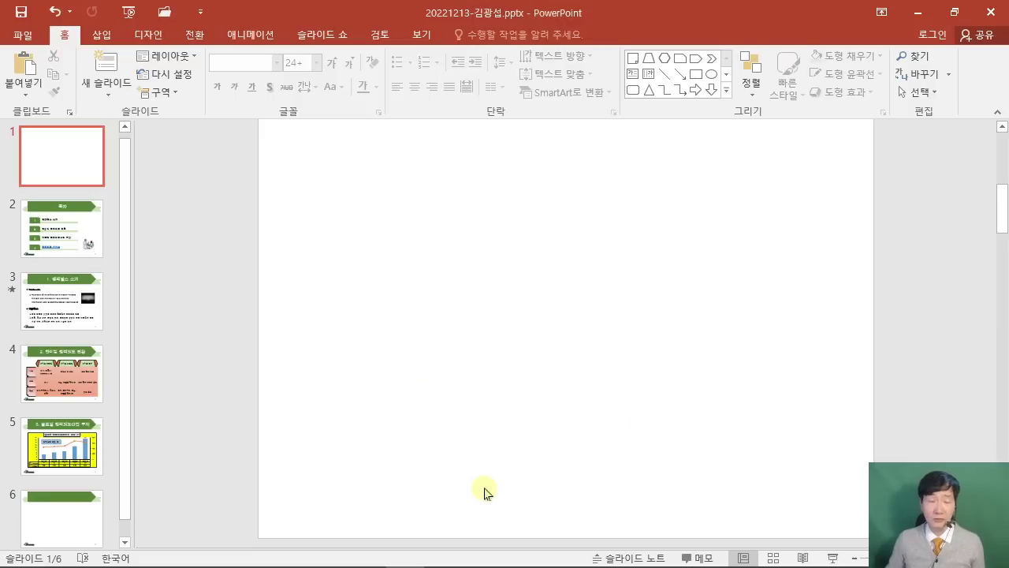
mouse_move(455, 566)
click(332, 558)
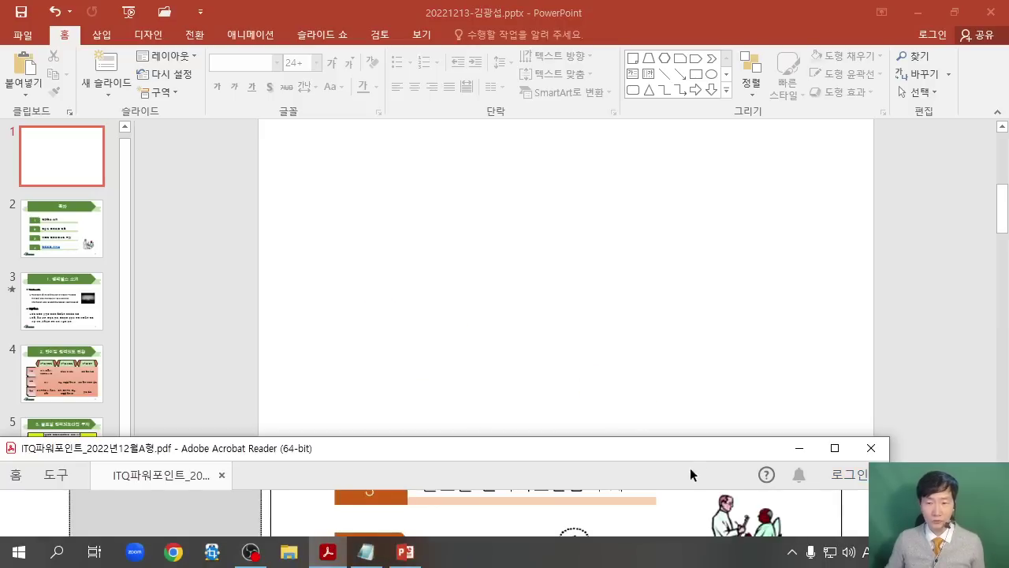
Mark up the PDF's slide 1 wave-picture design with the pen, then clear the marks.
click(844, 452)
scroll(631, 324, up, 1)
scroll(603, 292, up, 5)
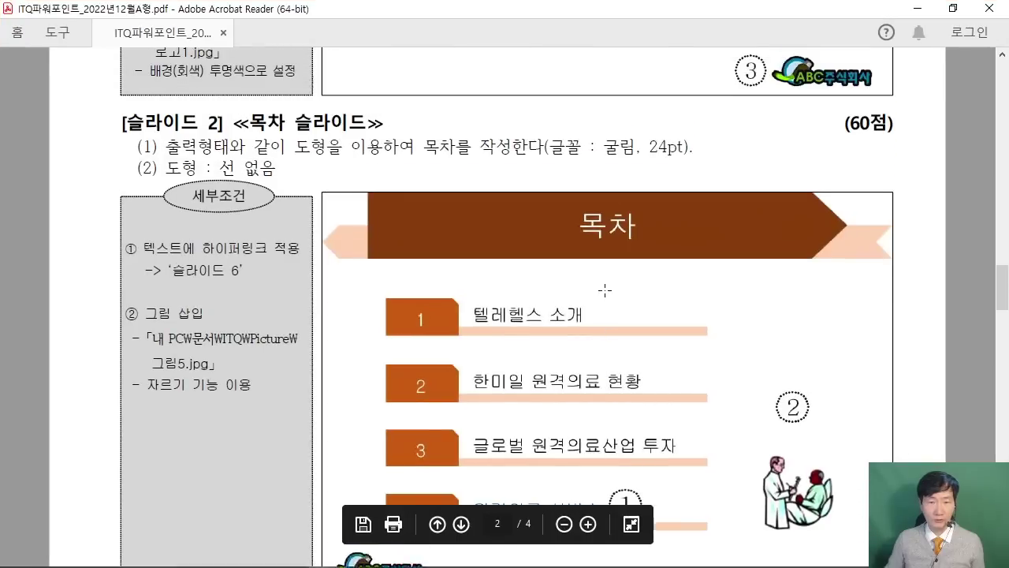
scroll(589, 295, up, 3)
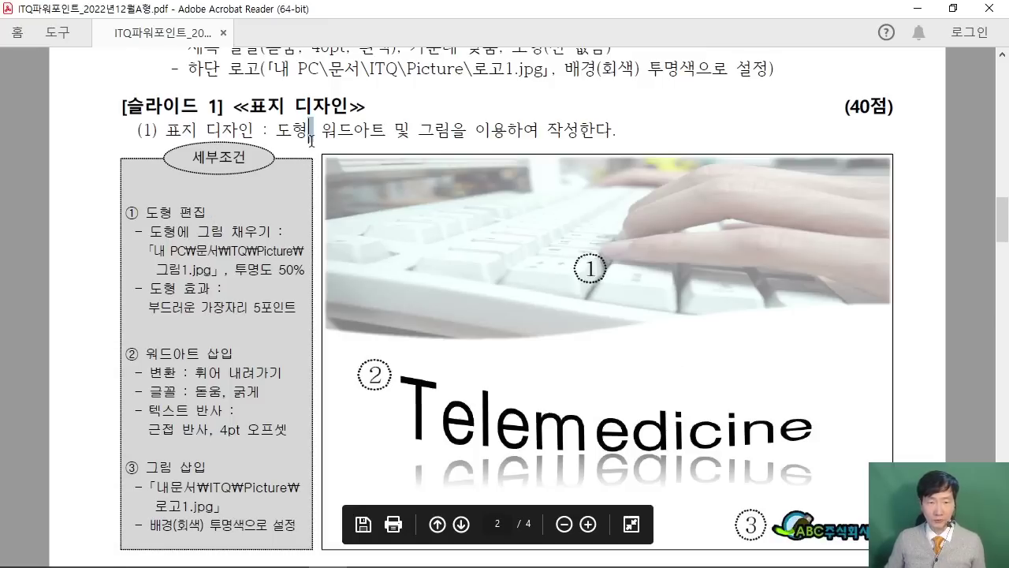
click(314, 163)
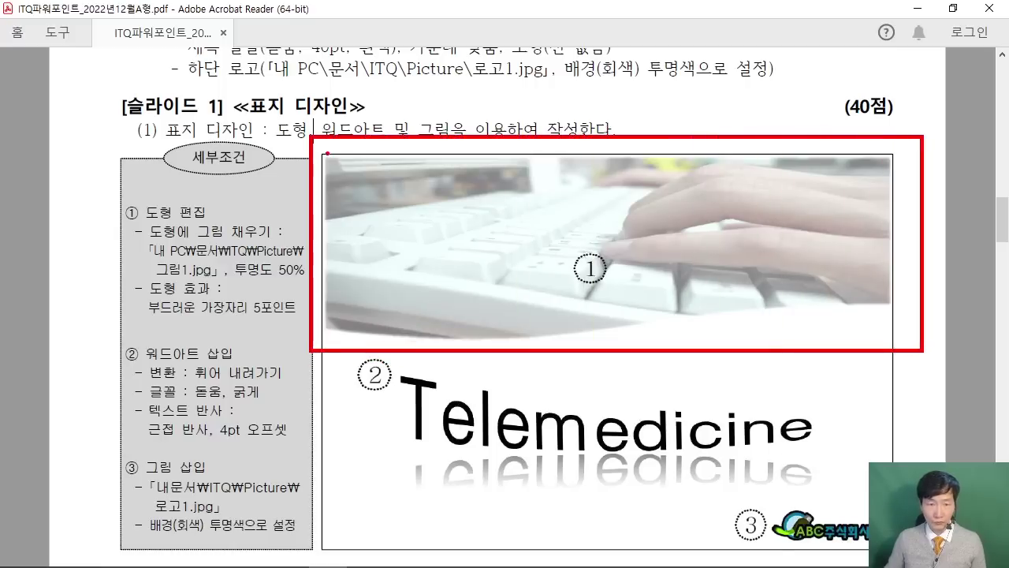
mouse_move(324, 148)
mouse_down()
mouse_move(349, 347)
mouse_move(602, 337)
mouse_move(870, 297)
mouse_move(908, 178)
mouse_move(759, 152)
mouse_move(300, 150)
mouse_up()
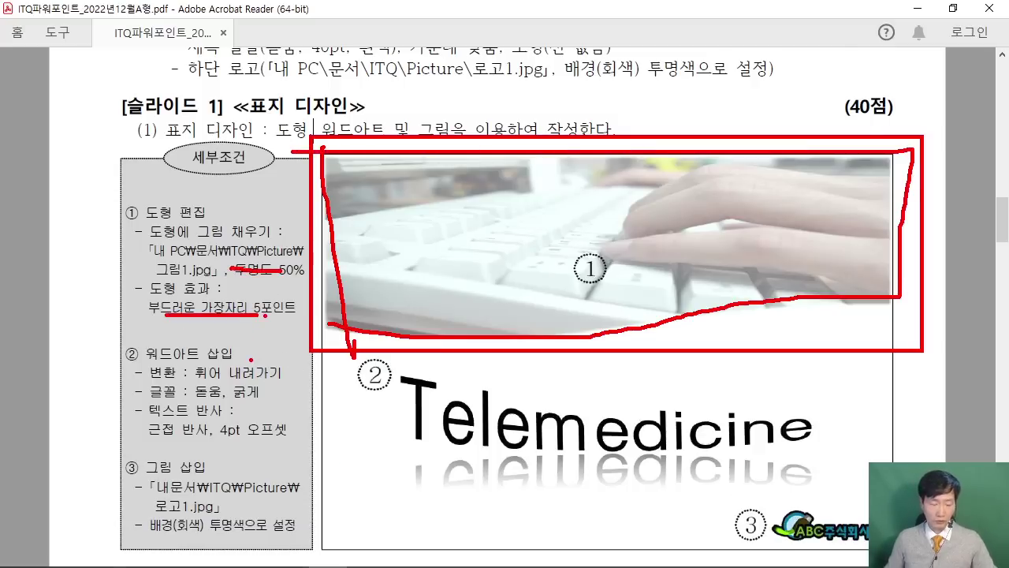
key(Escape)
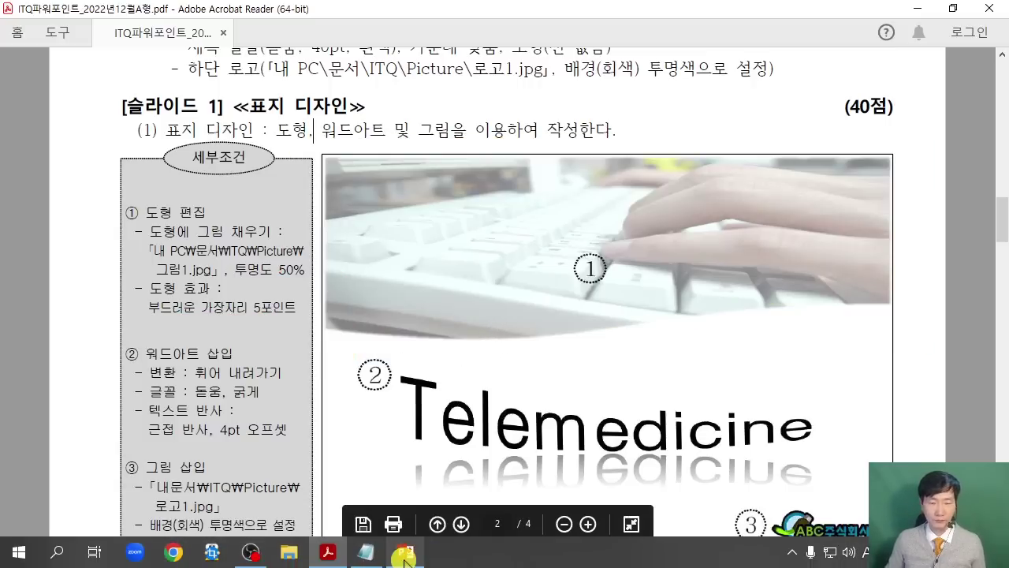
click(405, 552)
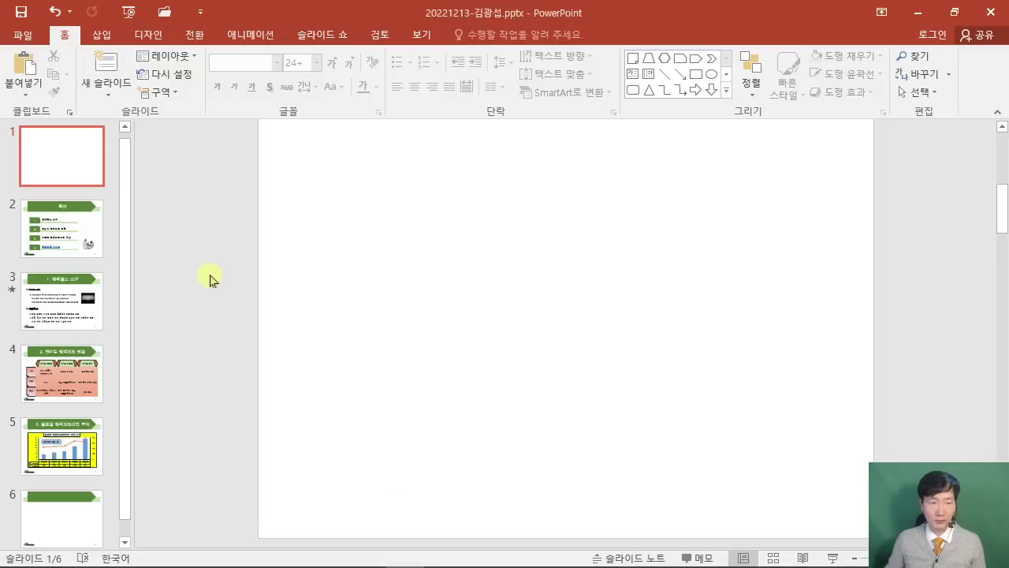
Draw a Flowchart: Document wave shape across the top of slide 1.
click(102, 34)
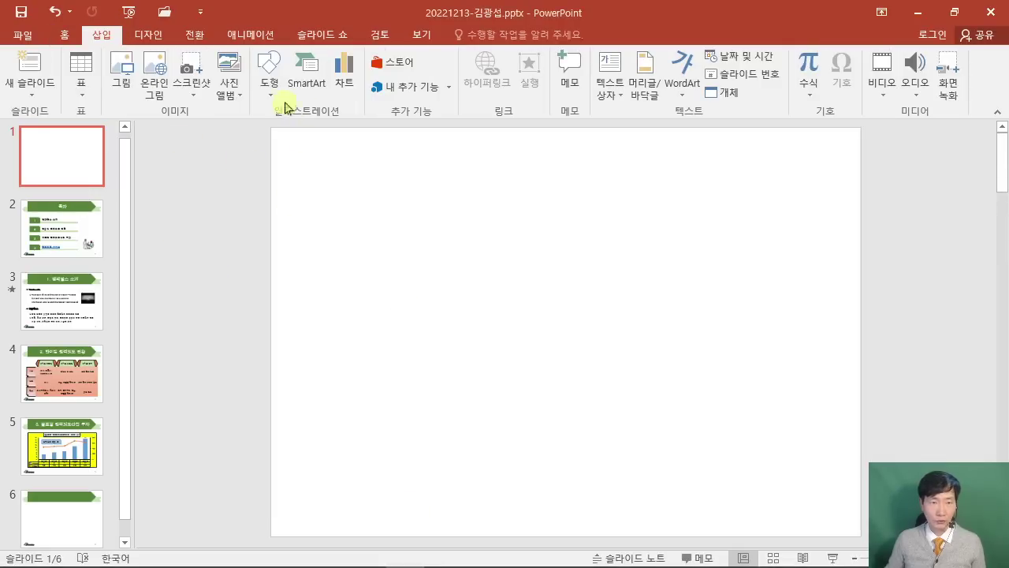
click(269, 78)
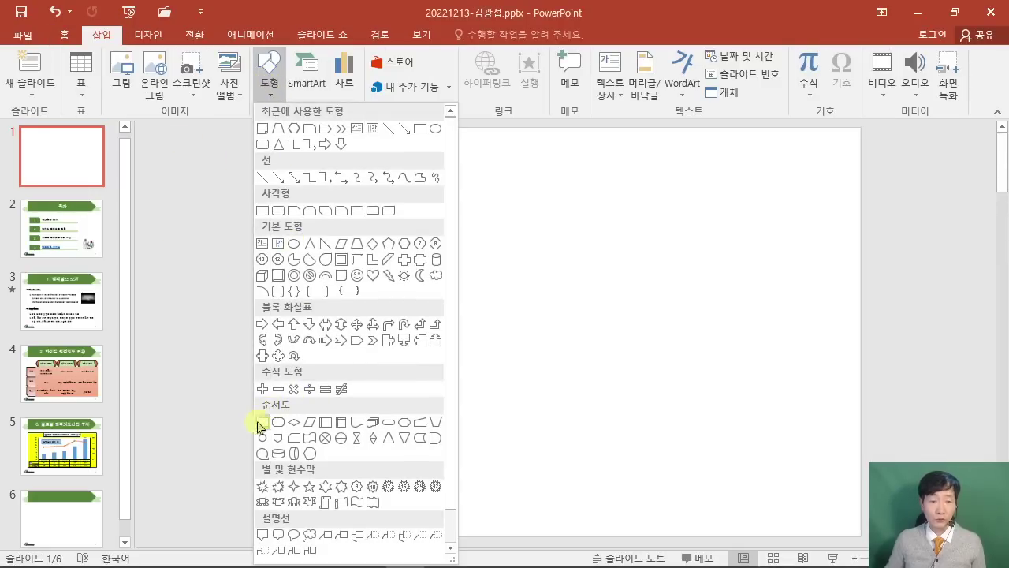
click(354, 430)
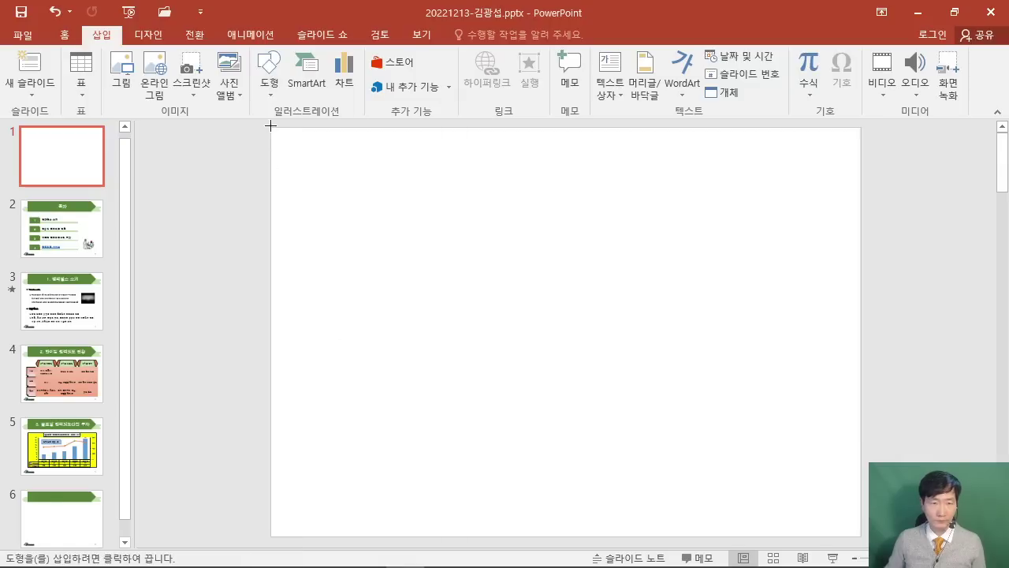
drag(271, 127, 859, 342)
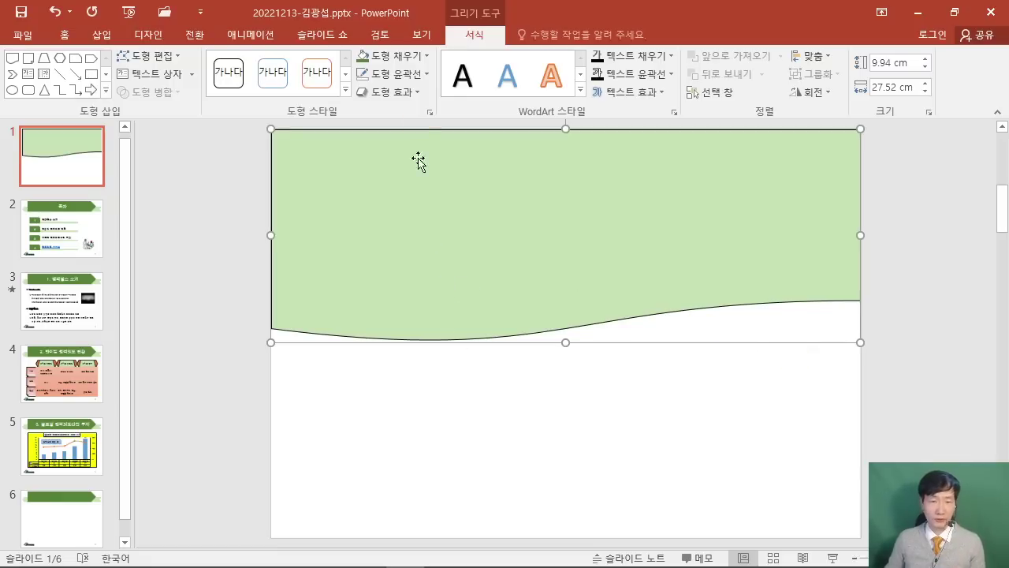
Fill the wave shape with the keyboard photo 그림1.jpg.
click(389, 54)
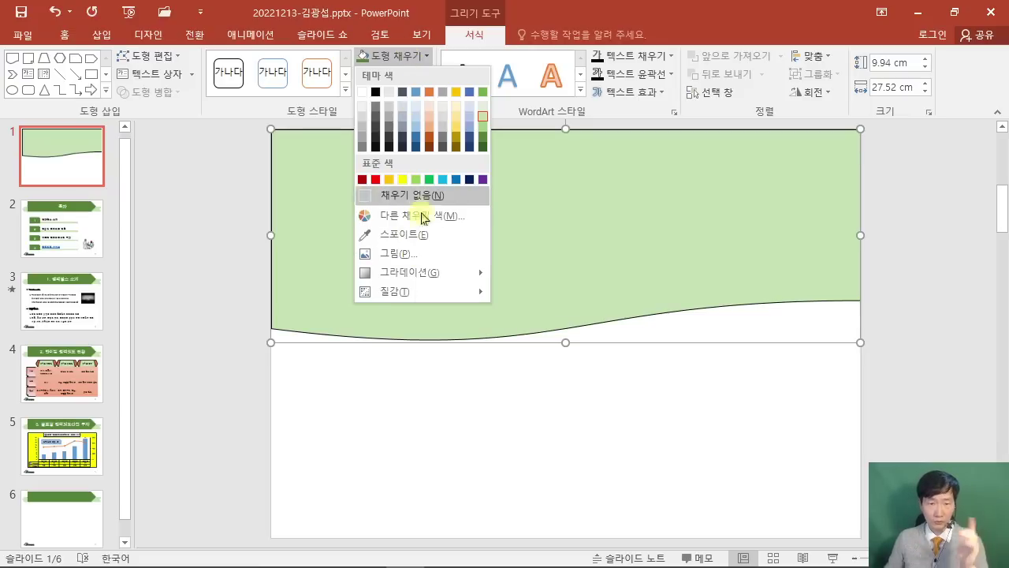
click(420, 253)
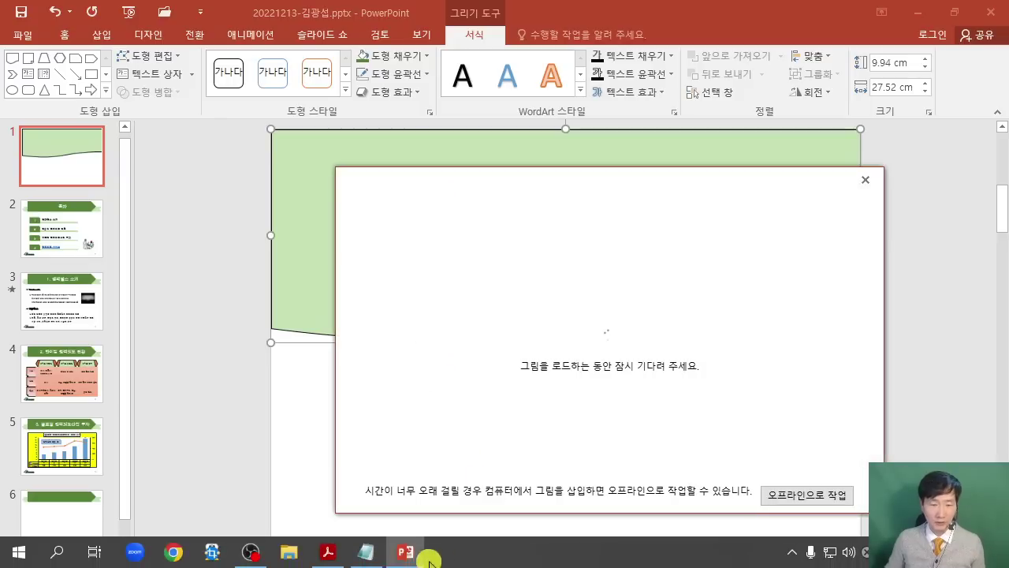
click(328, 551)
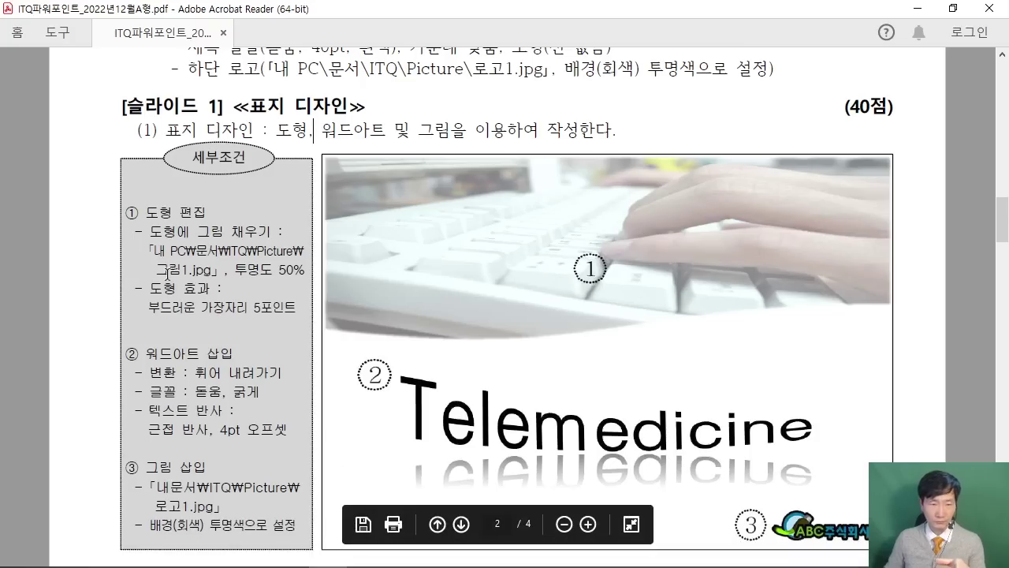
click(919, 9)
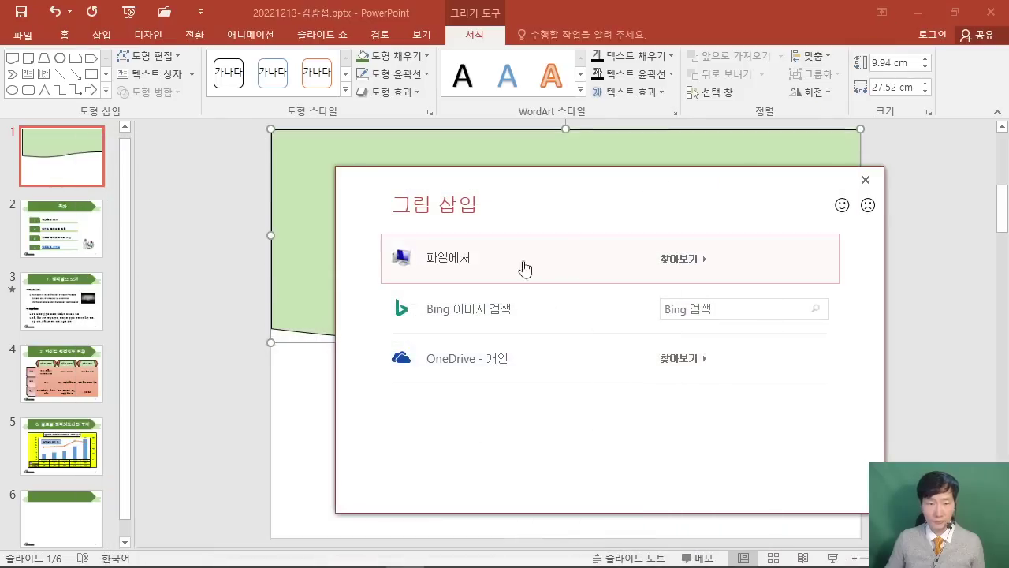
click(447, 267)
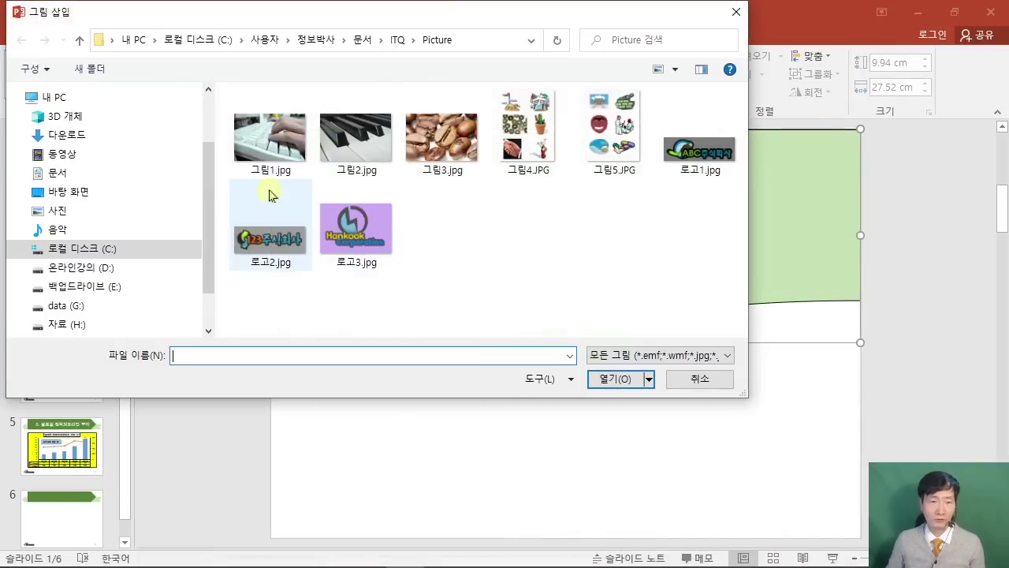
click(604, 378)
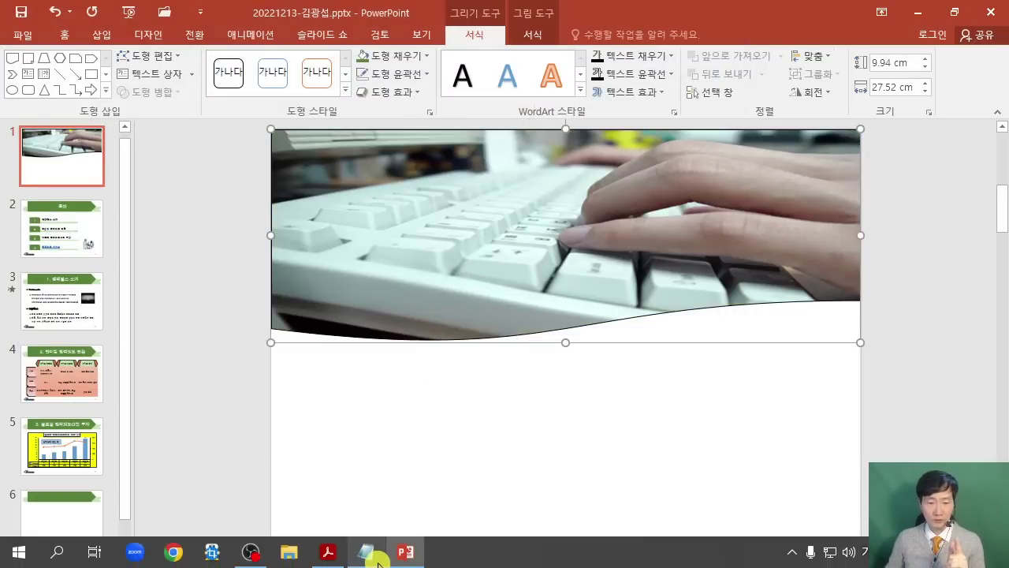
click(326, 556)
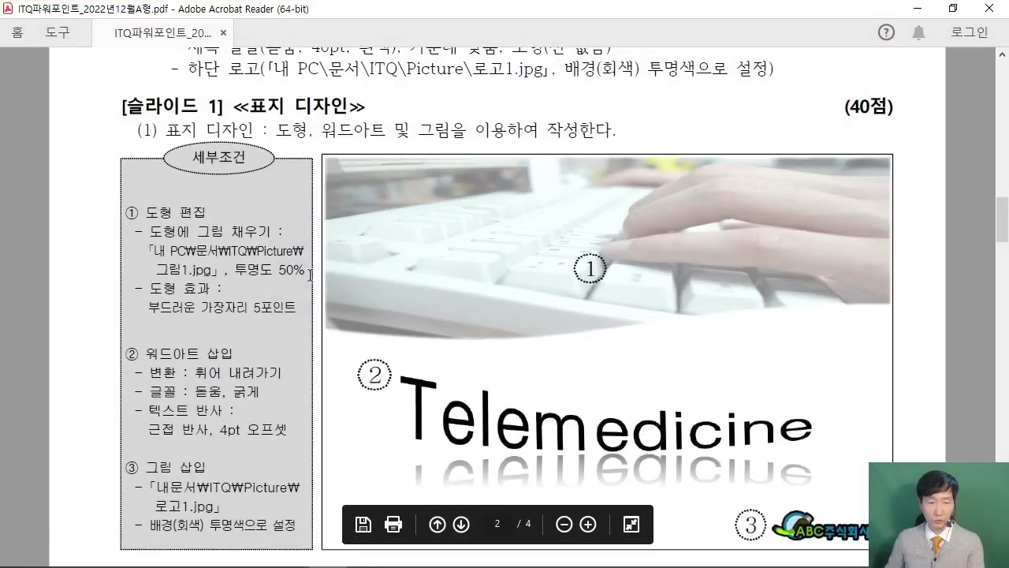
click(917, 16)
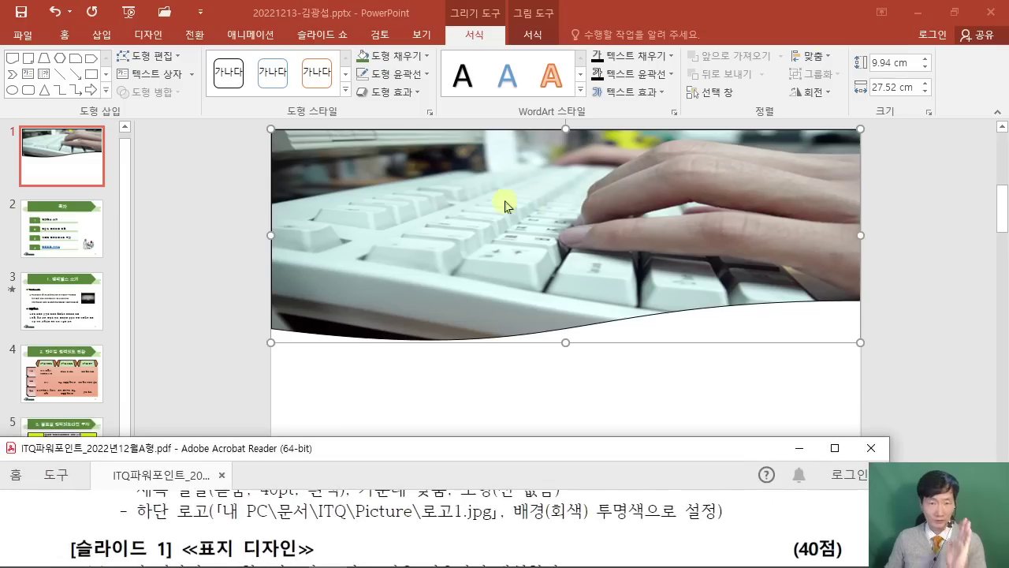
Set the picture fill transparency to 50% and compare against the PDF.
right_click(499, 201)
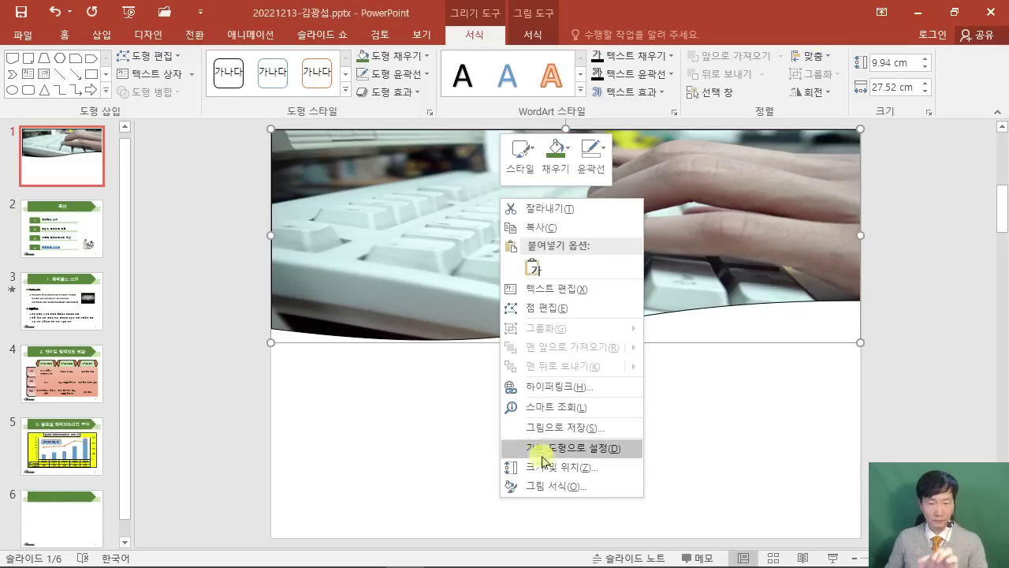
click(553, 488)
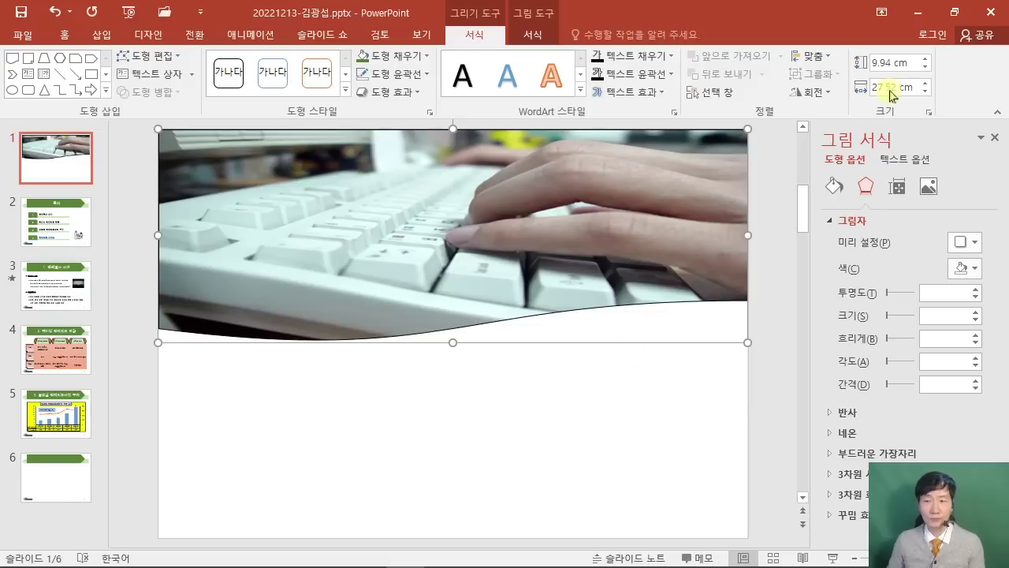
click(834, 186)
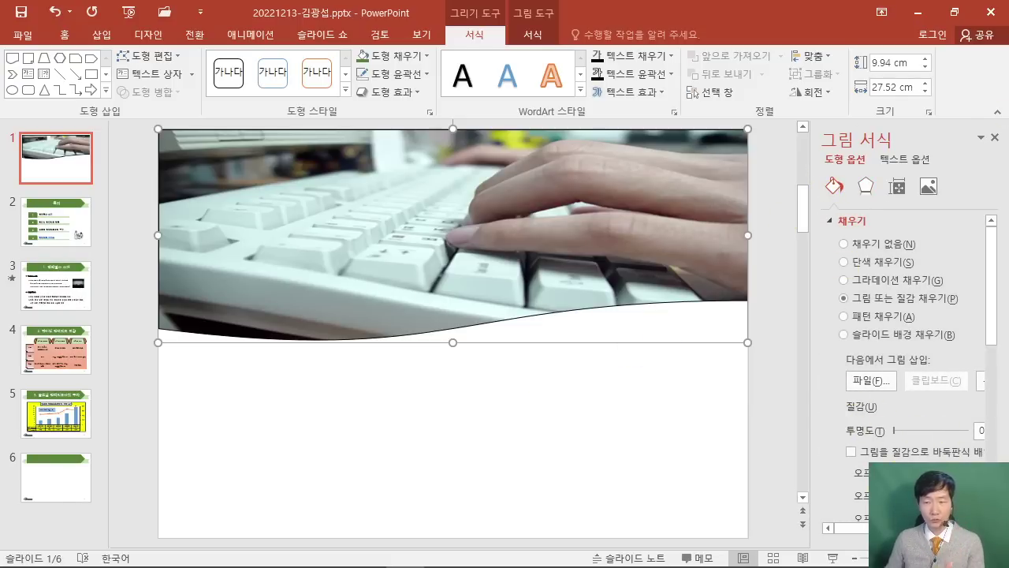
drag(813, 435, 790, 435)
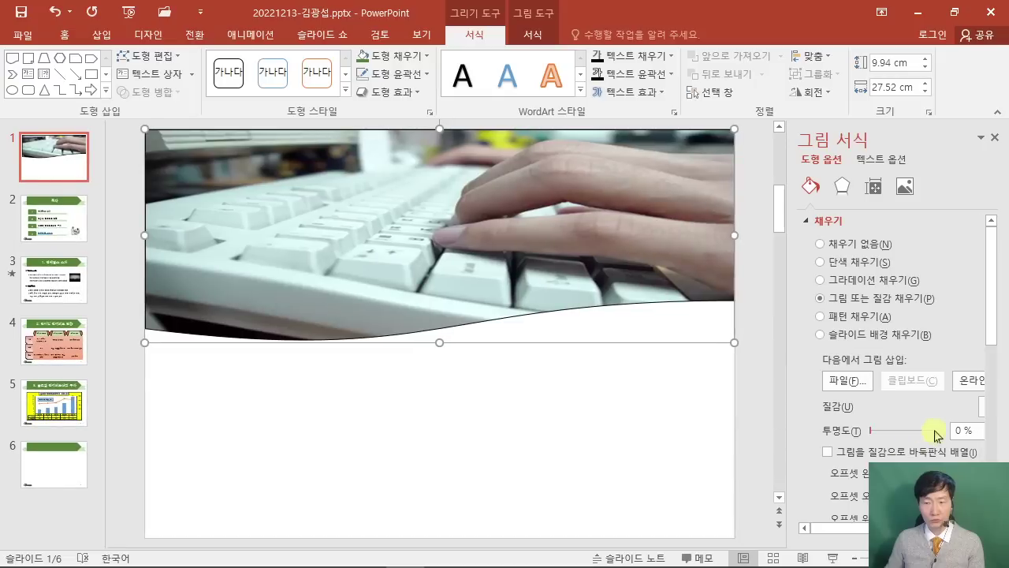
click(958, 430)
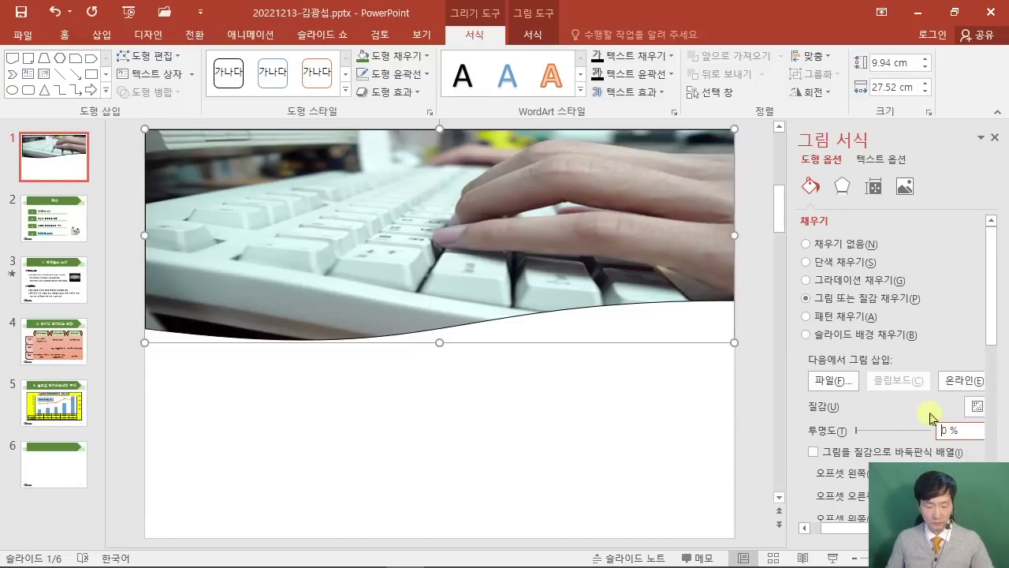
text(5)
key(Return)
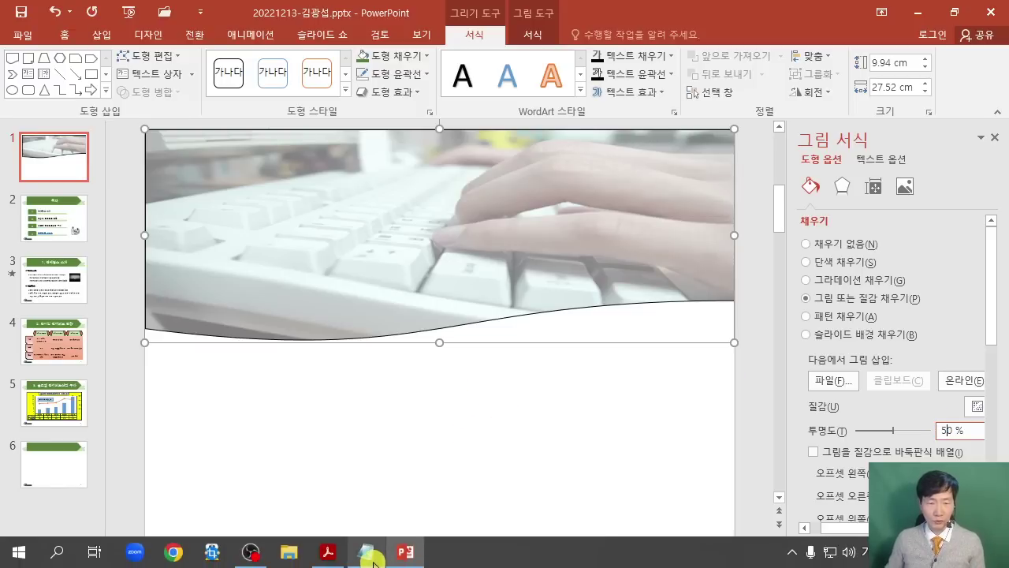
click(374, 556)
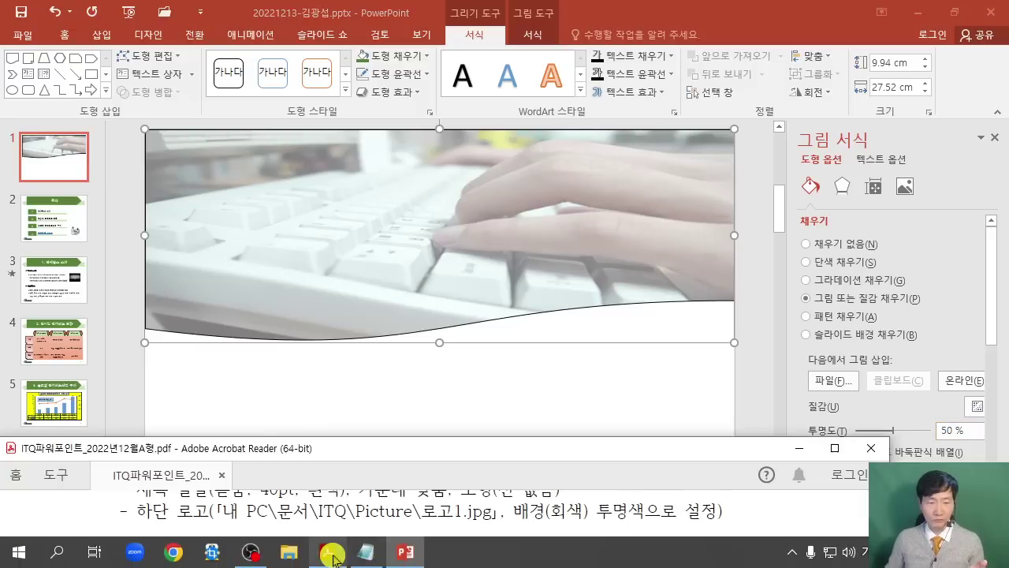
click(833, 449)
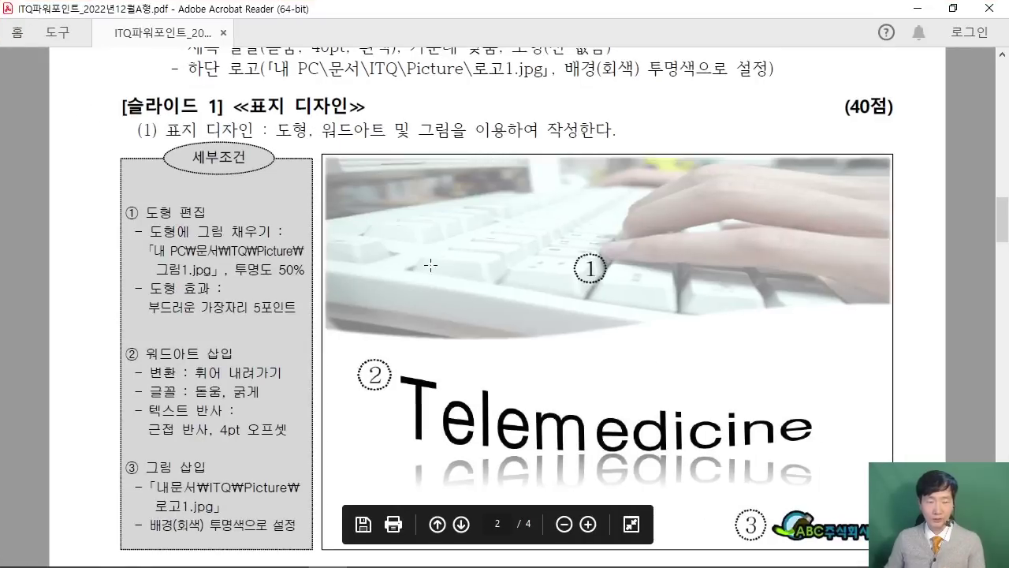
click(953, 8)
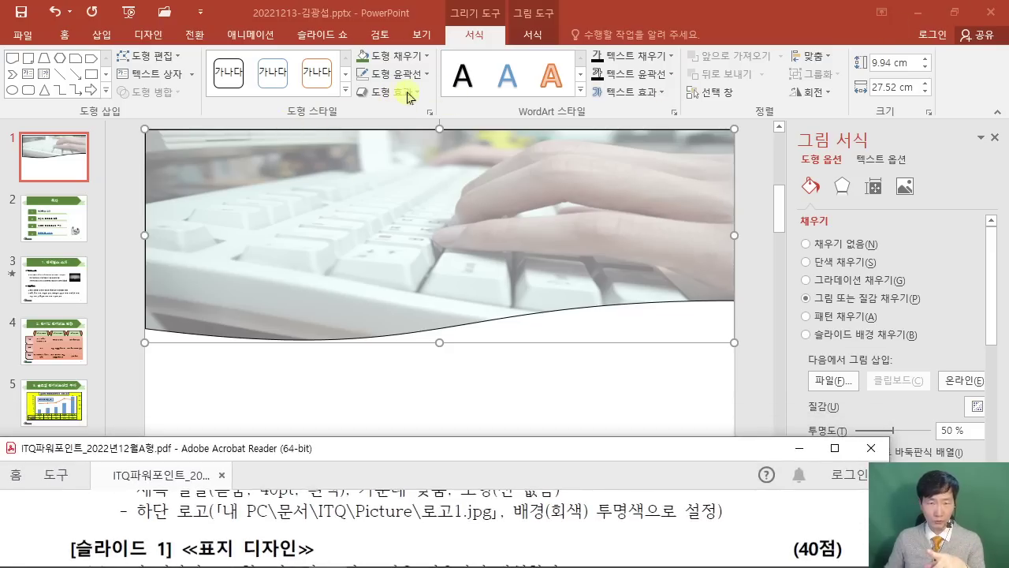
Apply a 5 Point soft edge to the keyboard-photo wave shape.
click(408, 97)
click(411, 95)
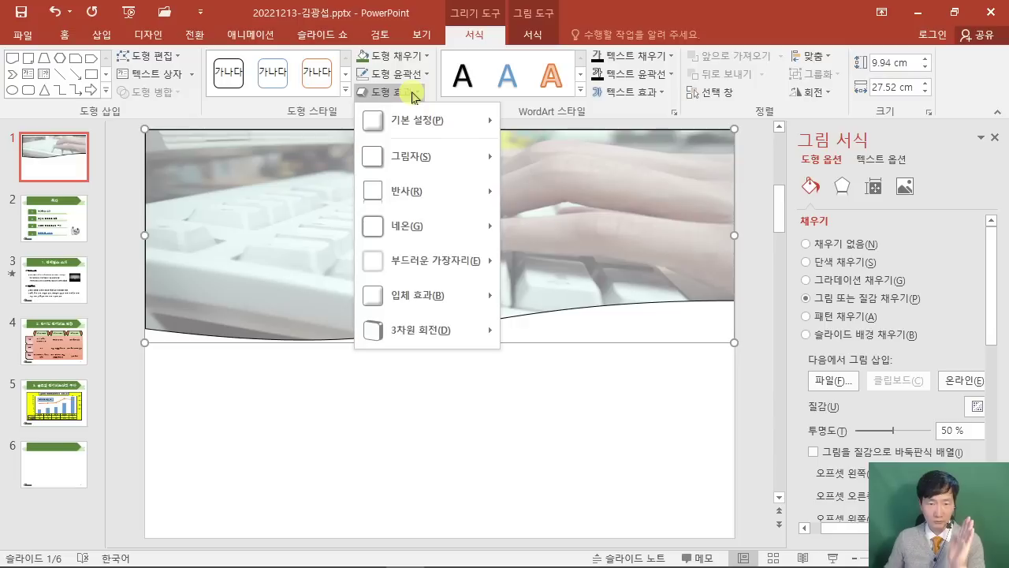
mouse_move(458, 262)
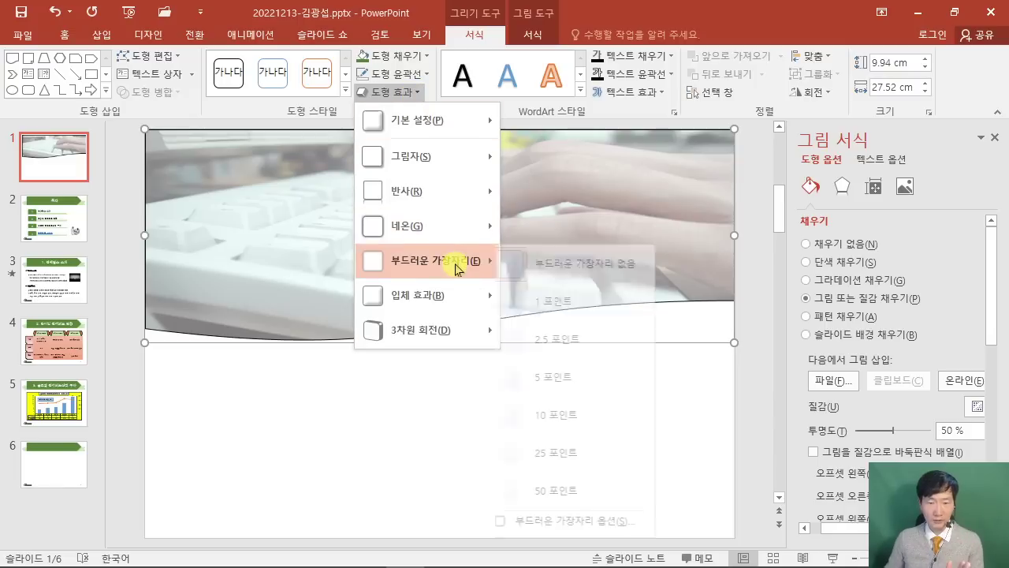
click(579, 384)
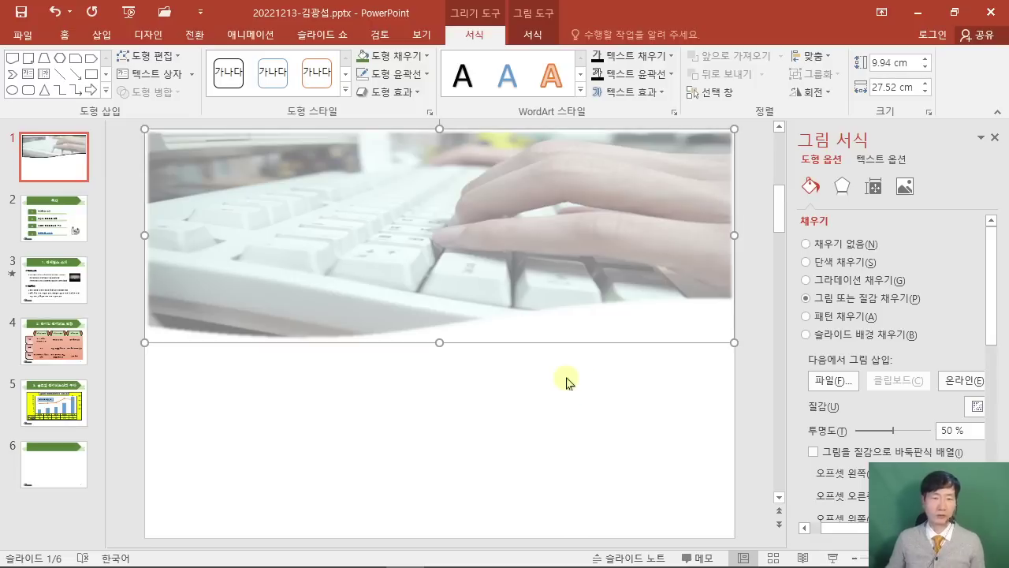
click(386, 92)
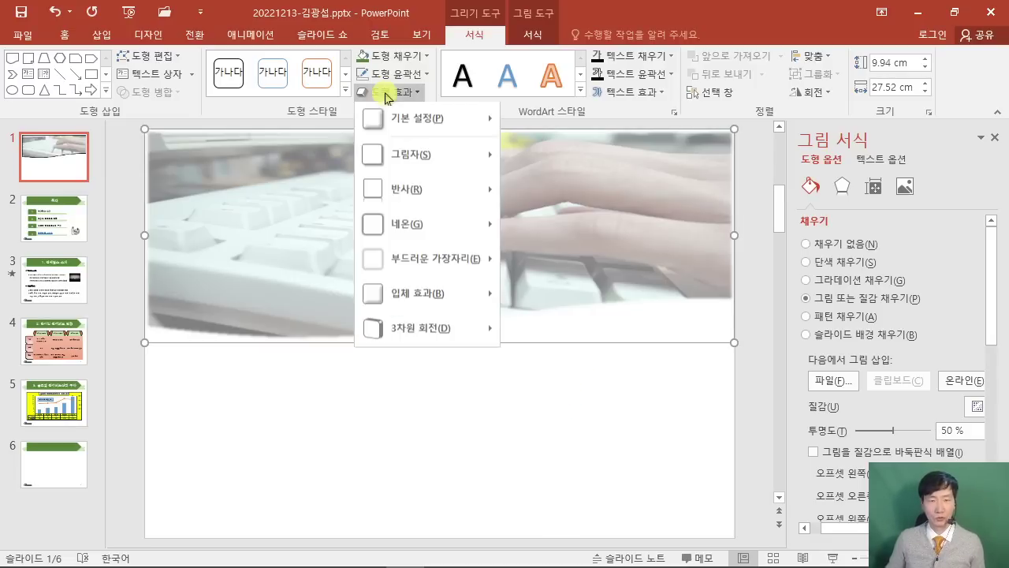
mouse_move(428, 261)
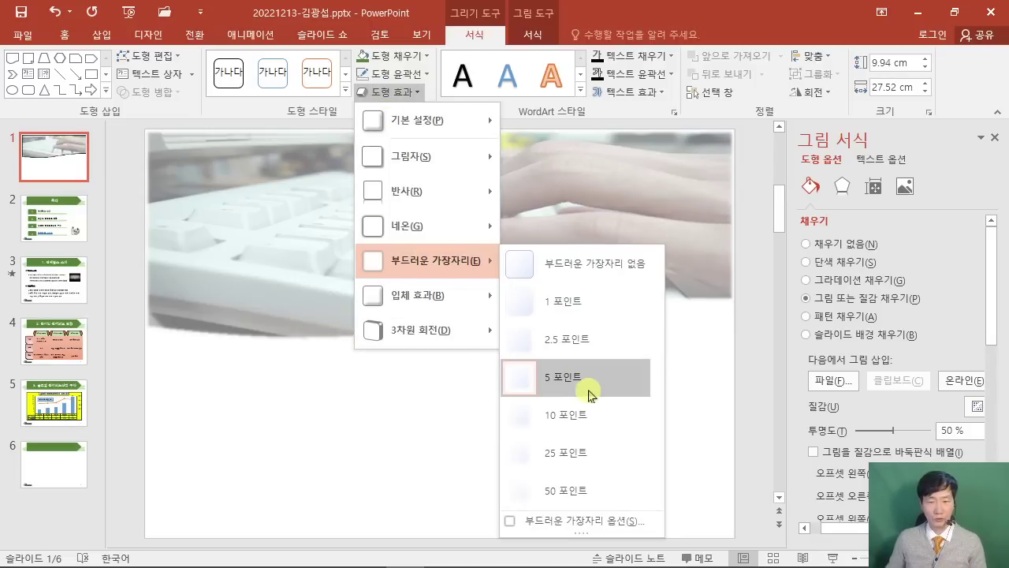
click(715, 390)
click(642, 411)
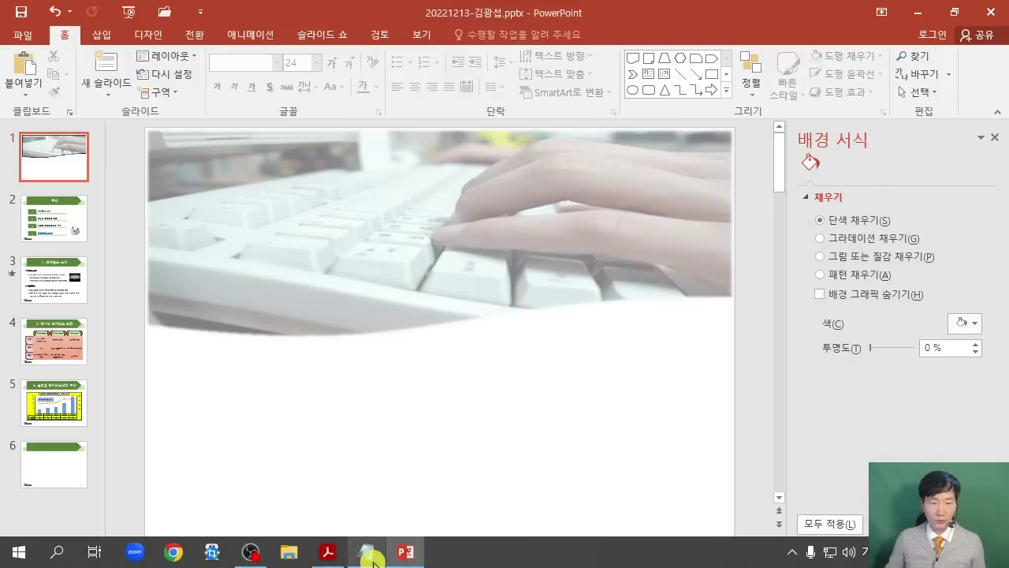
After checking the PDF, draw a wide horizontal text box below the keyboard photo.
click(338, 555)
click(834, 447)
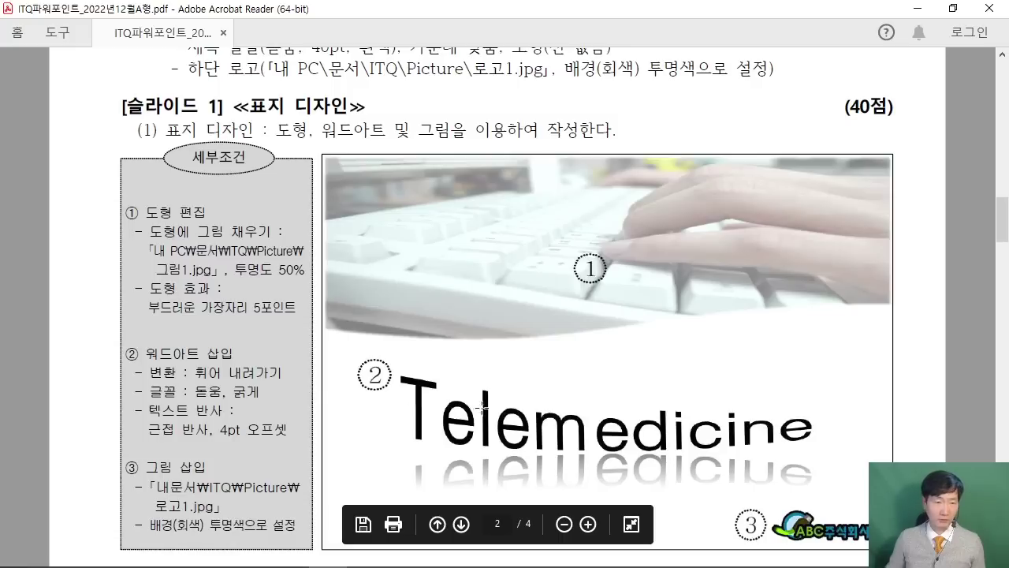
click(953, 8)
click(347, 394)
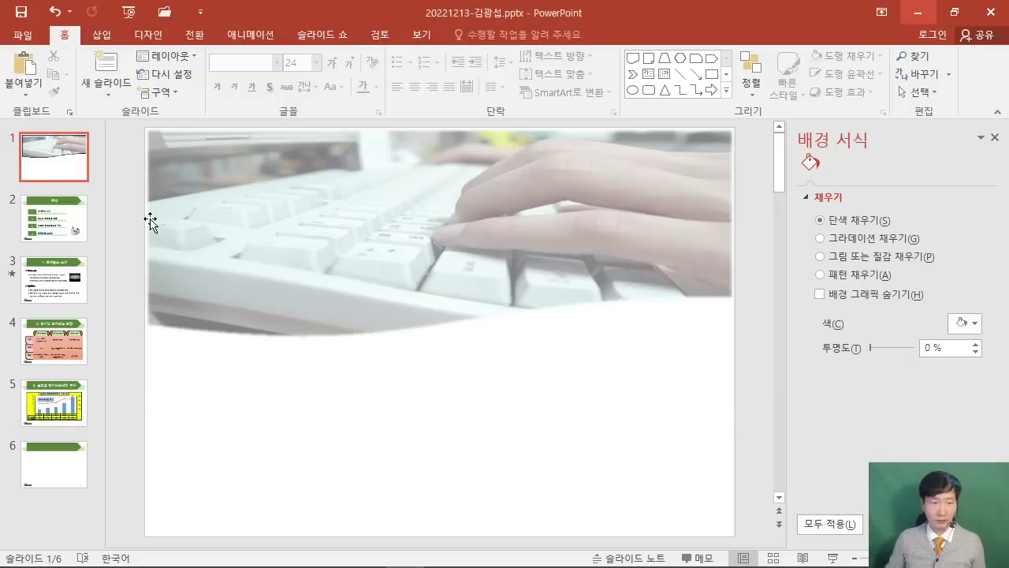
click(102, 37)
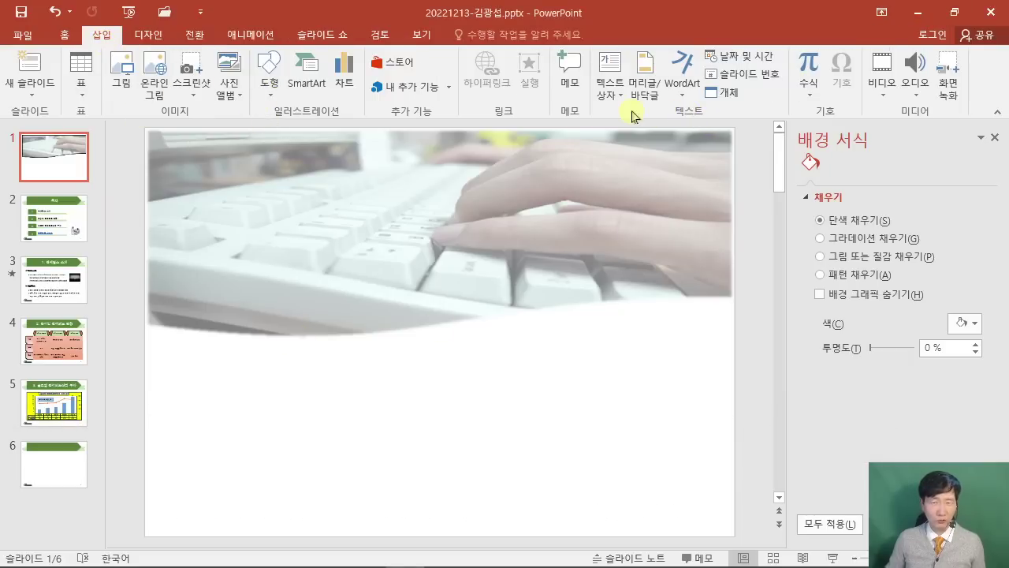
click(605, 96)
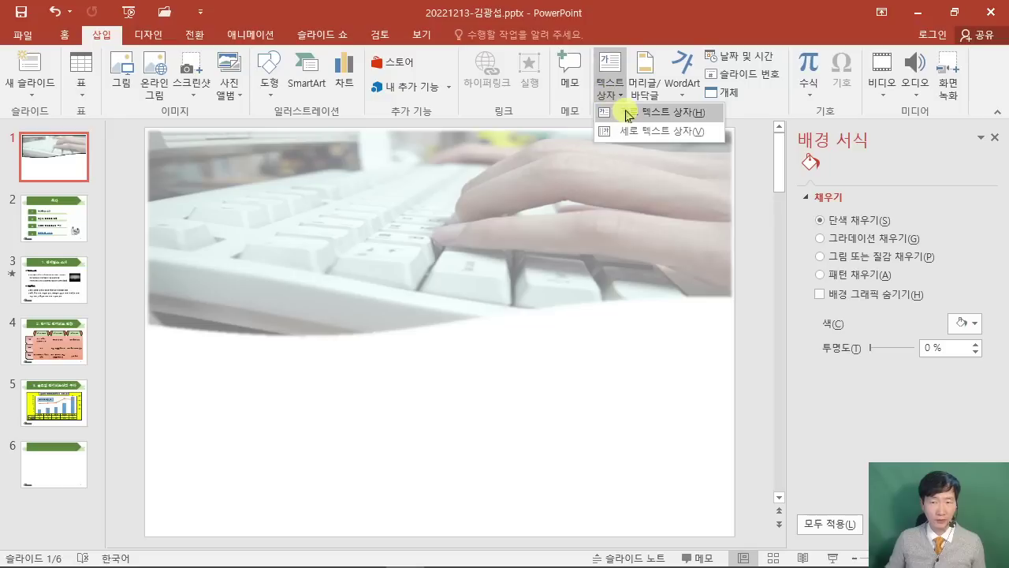
click(626, 111)
click(237, 401)
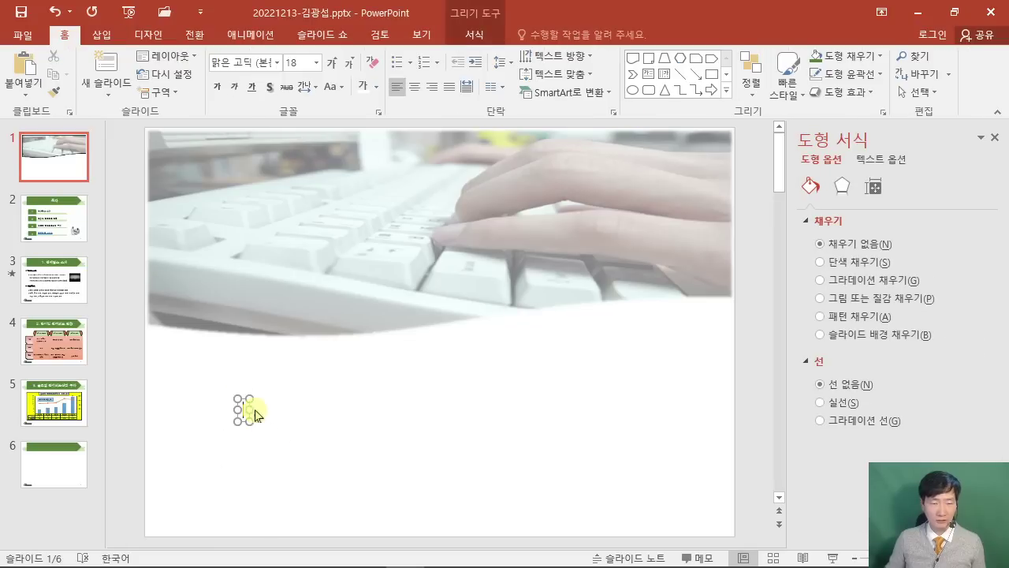
drag(252, 409, 558, 409)
Type 'Telemedicine' in the text box, switching the keyboard to English input.
text(ㄹ)
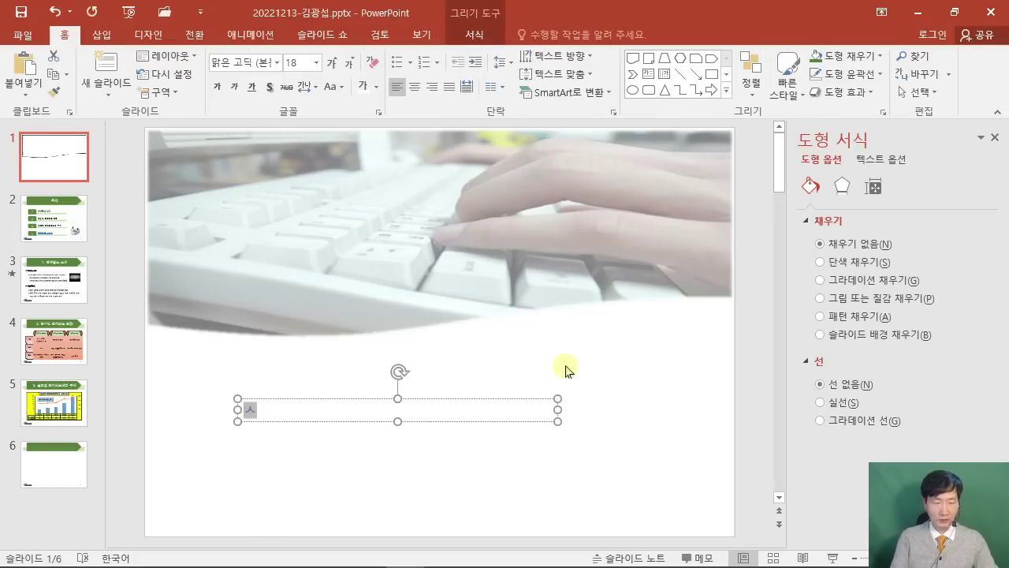
key(BackSpace)
key(Hangul)
text(f)
key(BackSpace)
text(T)
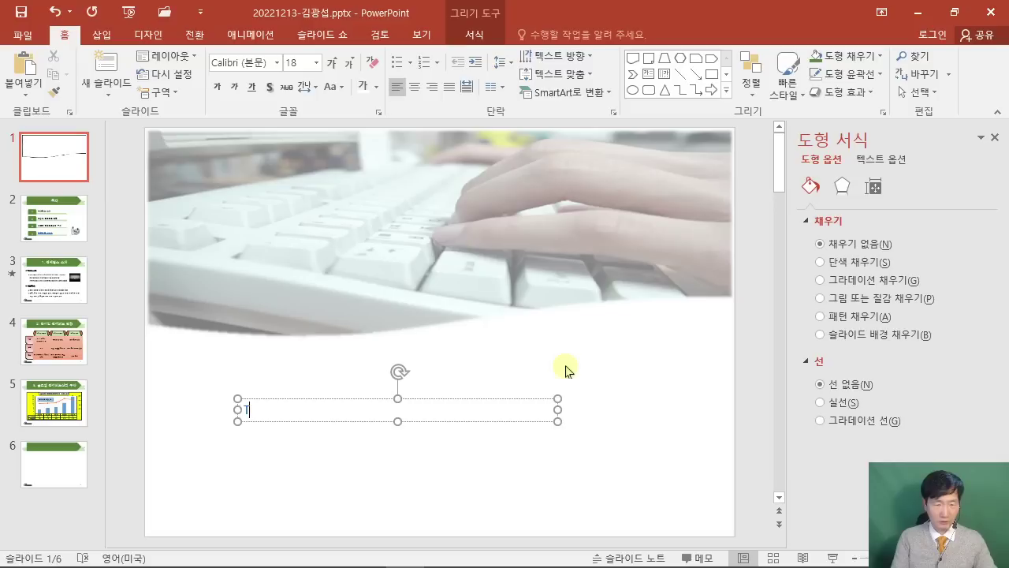
text(elemedic)
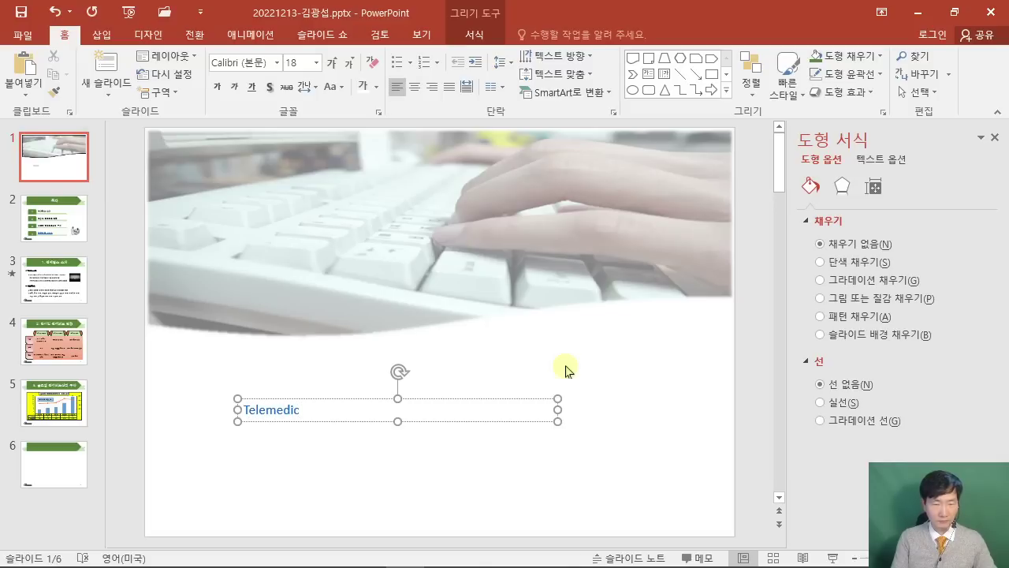
text(ine)
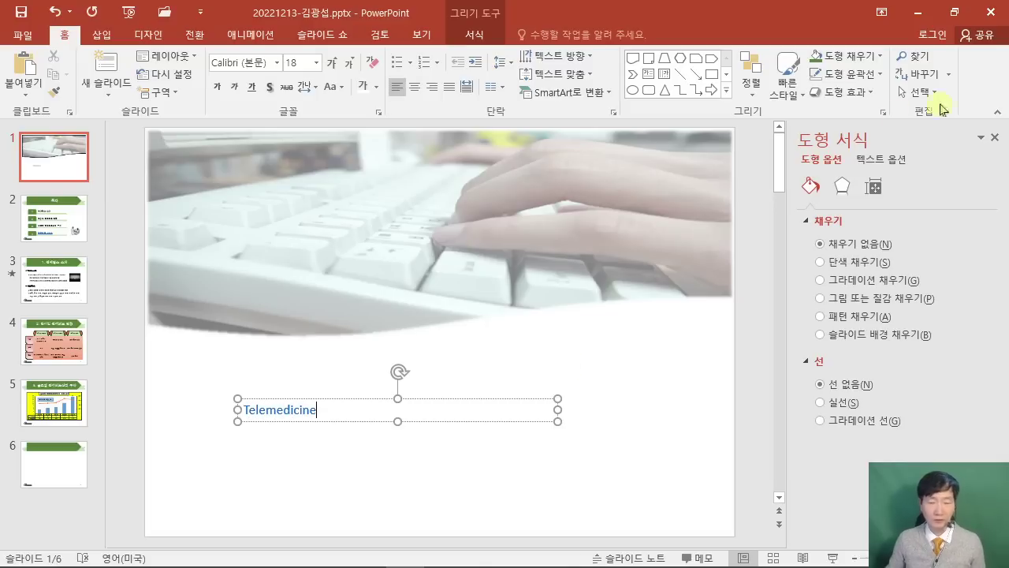
Review the exam PDF's formatting requirements for the slide 1 title text.
click(954, 13)
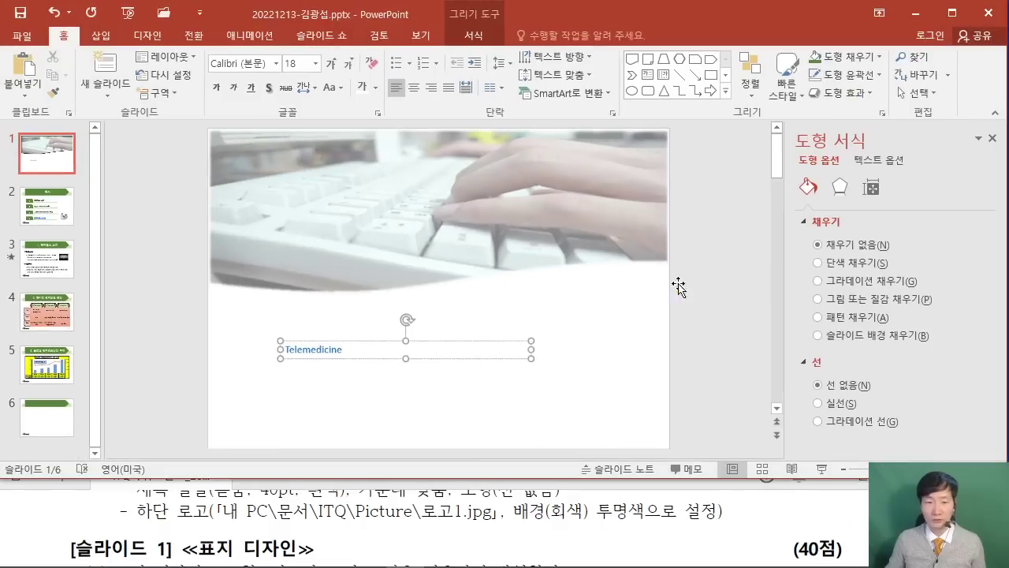
click(551, 530)
scroll(552, 529, down, 5)
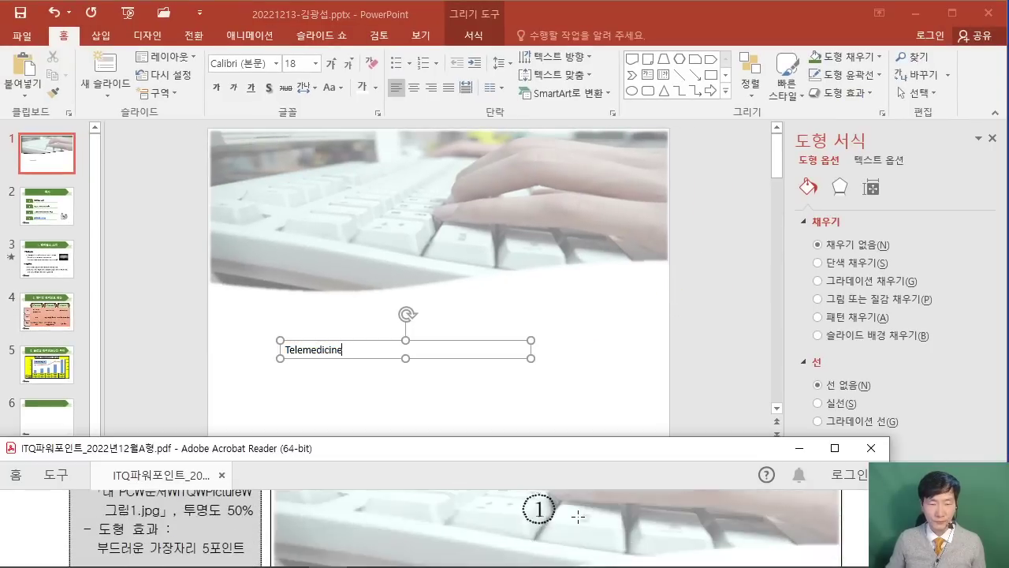
scroll(578, 516, down, 4)
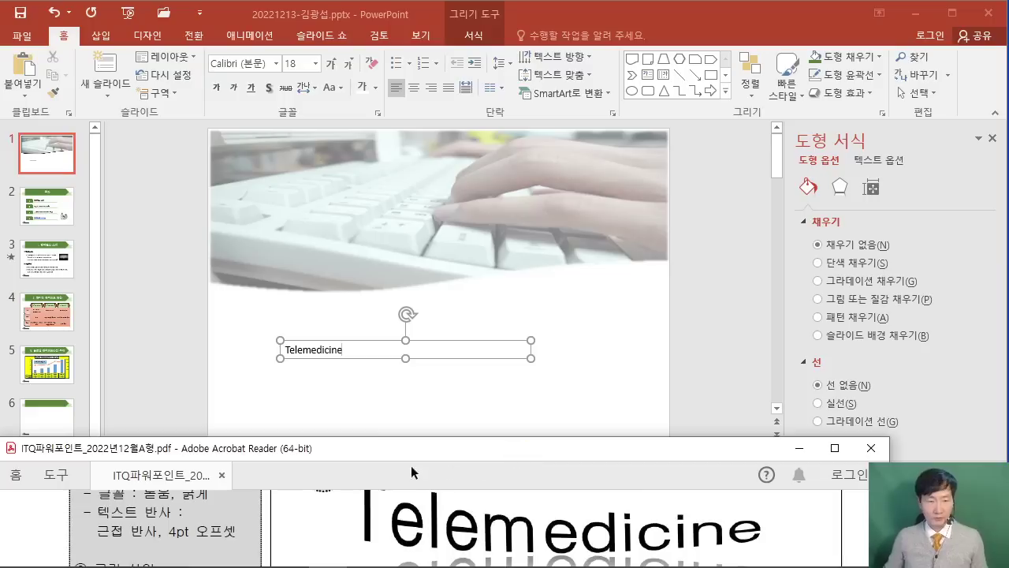
click(351, 343)
drag(352, 344, 361, 320)
click(67, 520)
scroll(66, 520, up, 1)
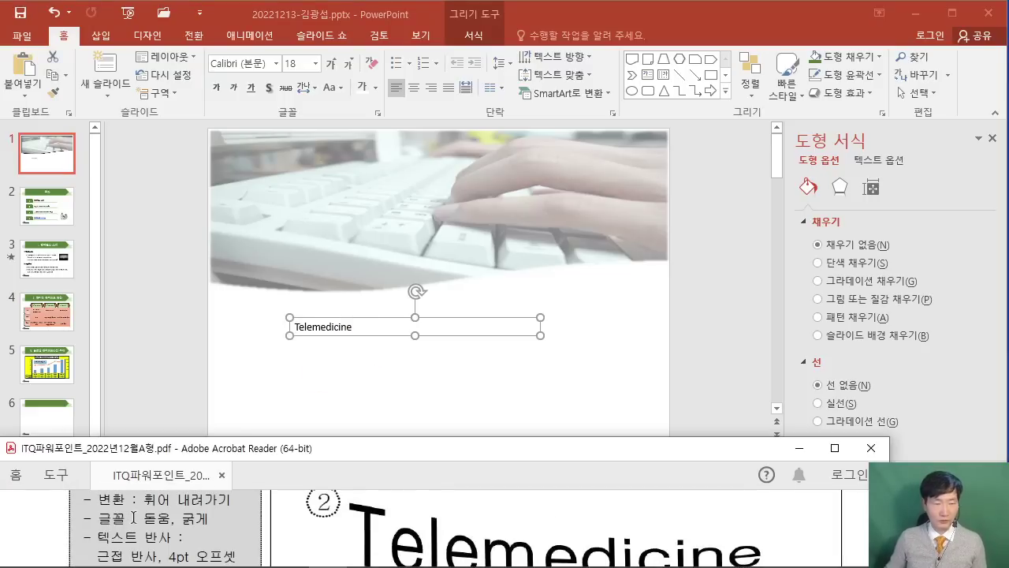
scroll(134, 517, up, 1)
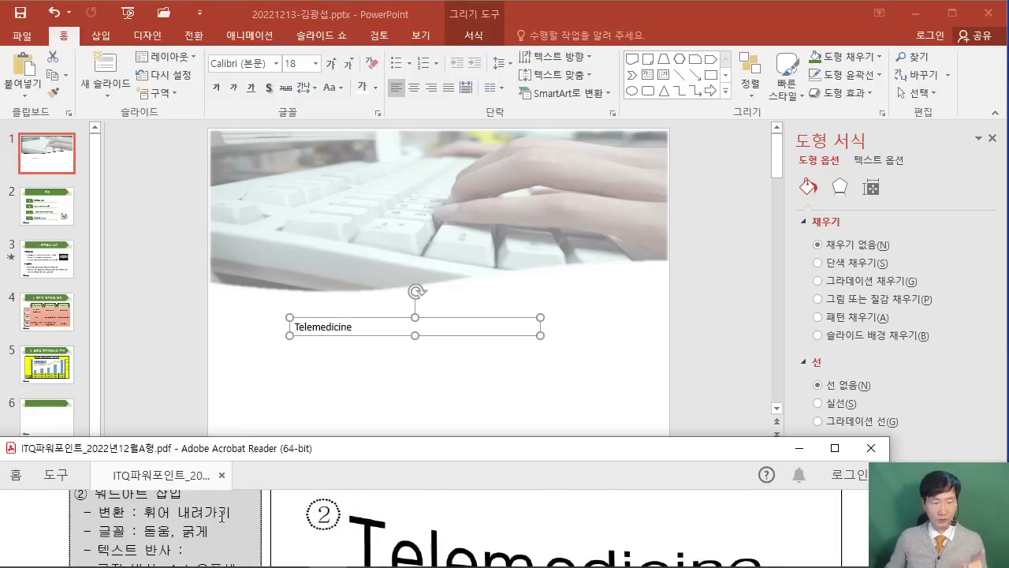
scroll(221, 515, down, 1)
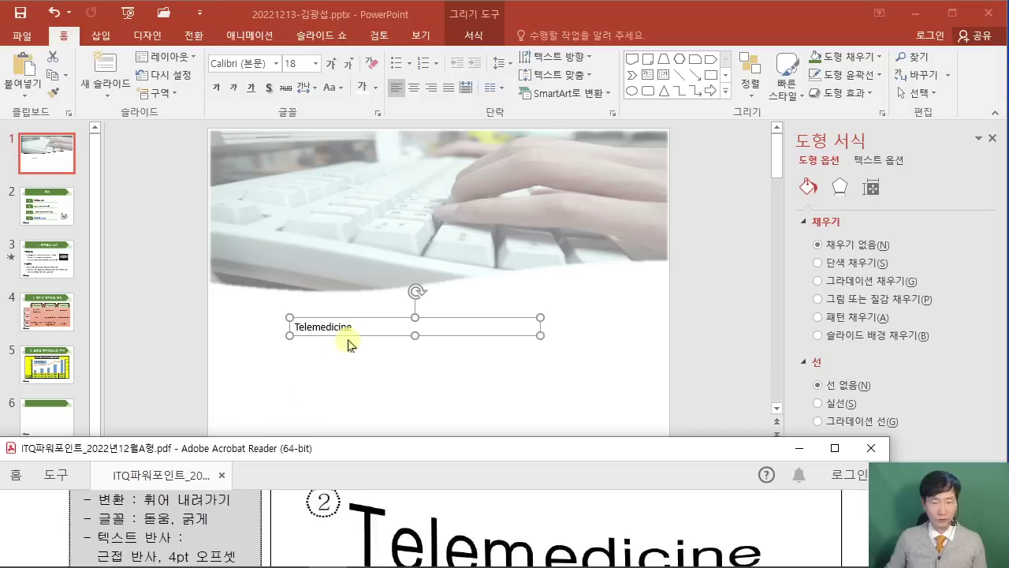
click(461, 511)
scroll(464, 513, down, 1)
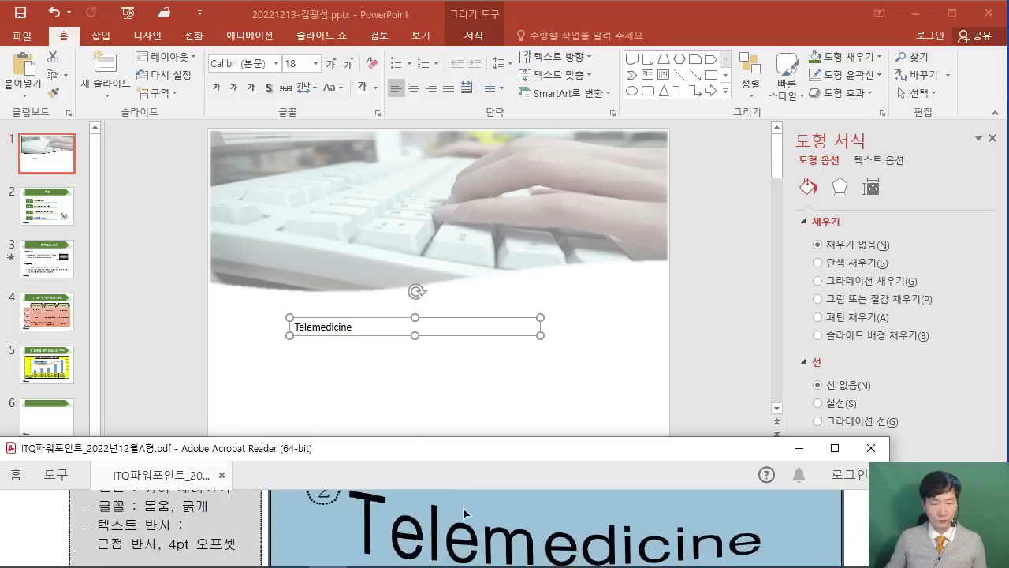
click(156, 521)
click(346, 322)
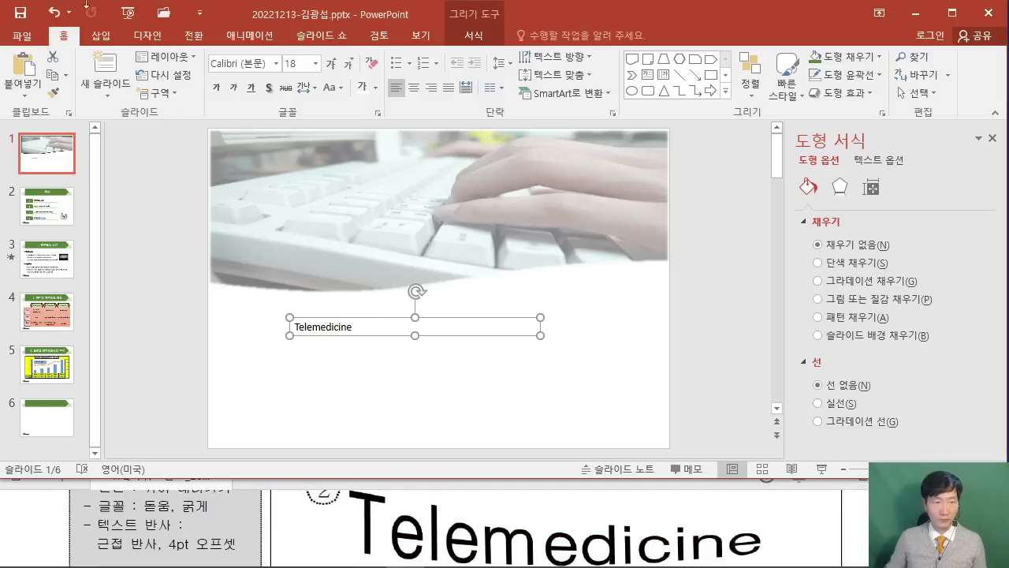
Change the Telemedicine text to the 돋움 font and make it bold.
click(65, 39)
click(236, 63)
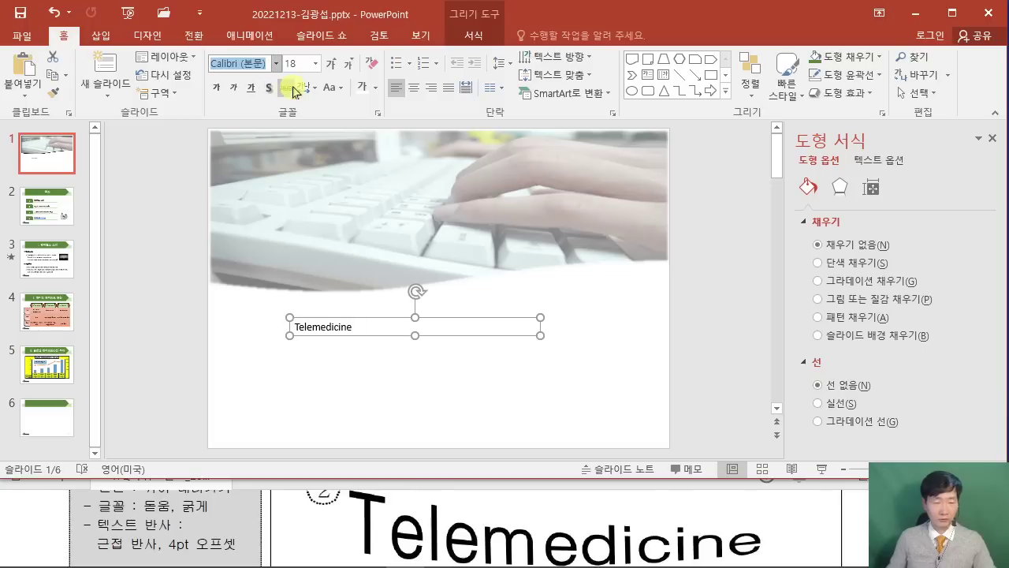
text(ehed)
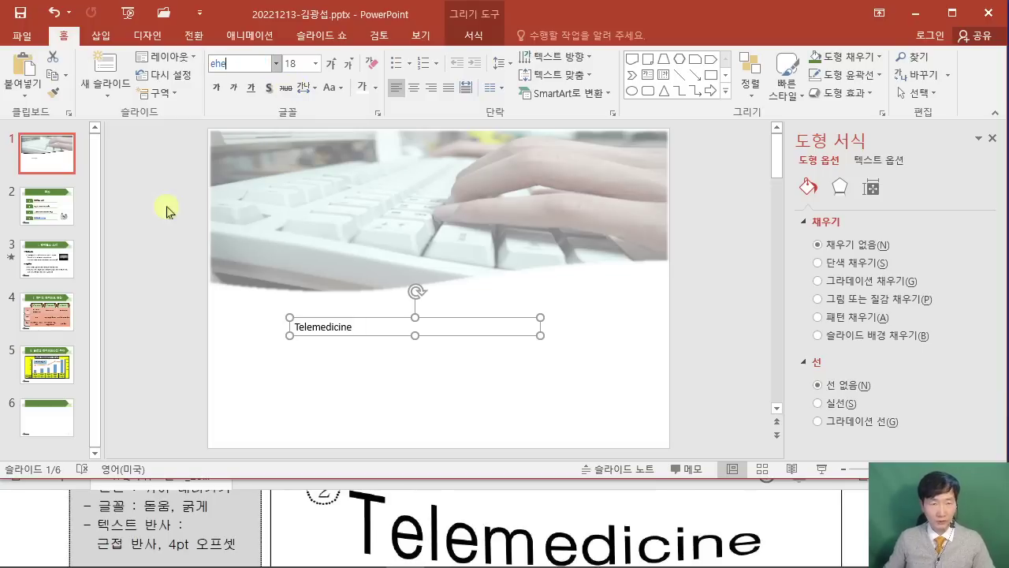
key(Return)
click(584, 335)
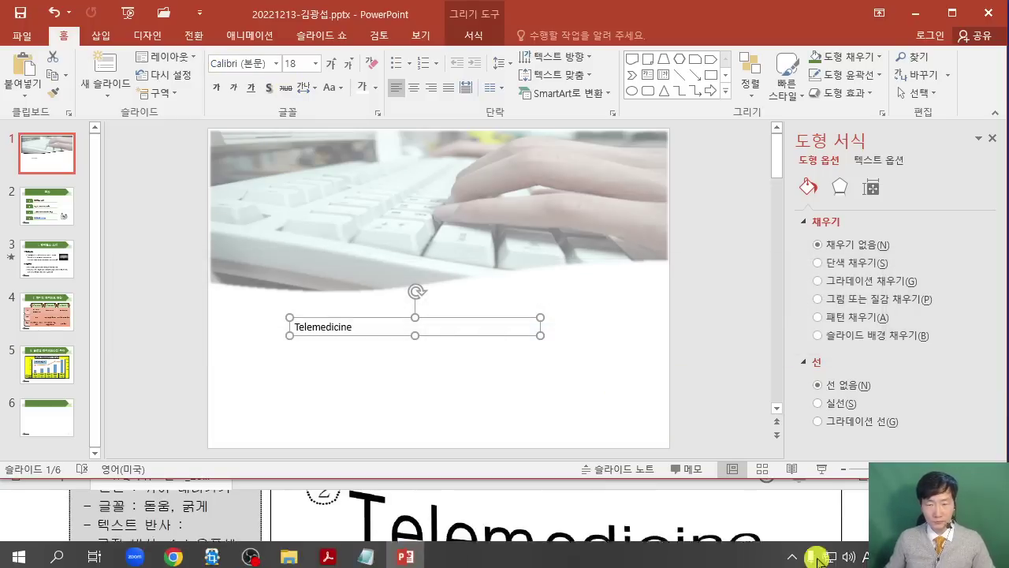
click(865, 552)
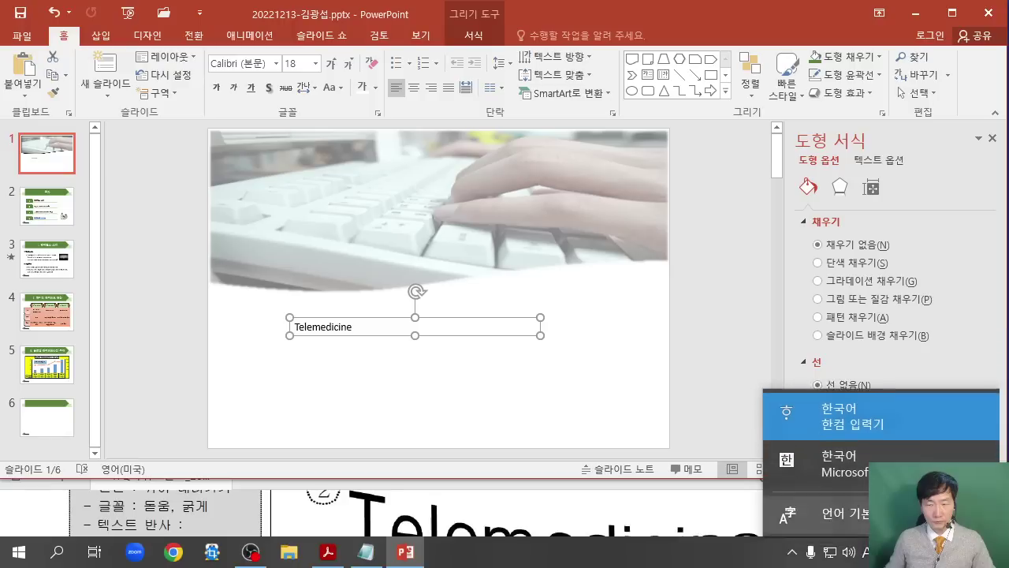
click(241, 63)
text(e)
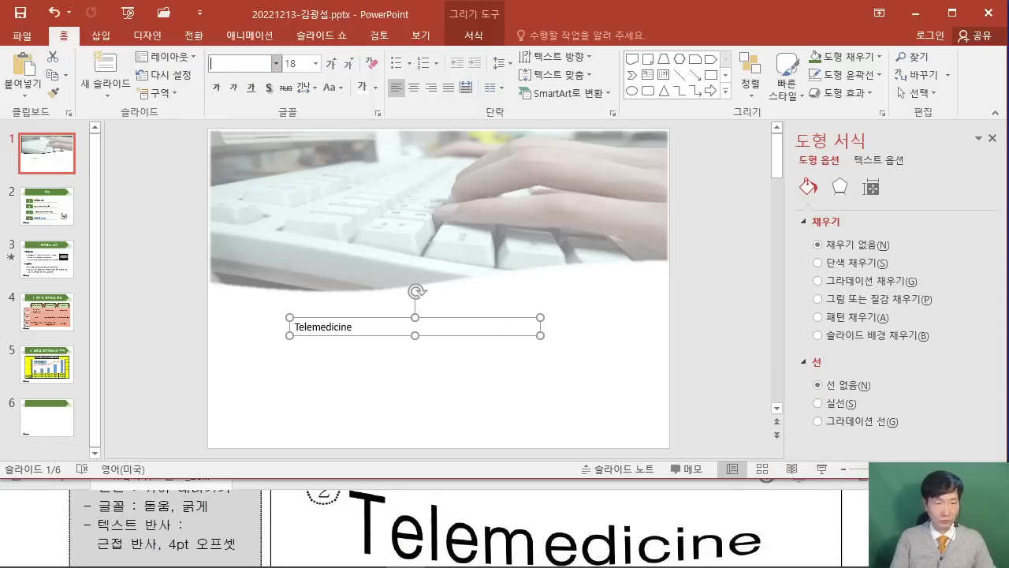
key(Tab)
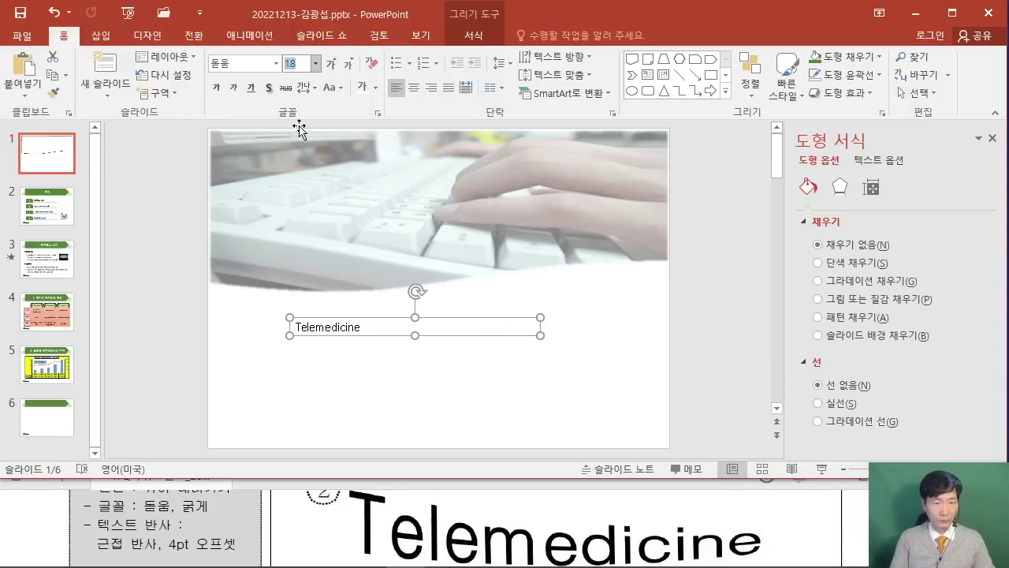
click(216, 89)
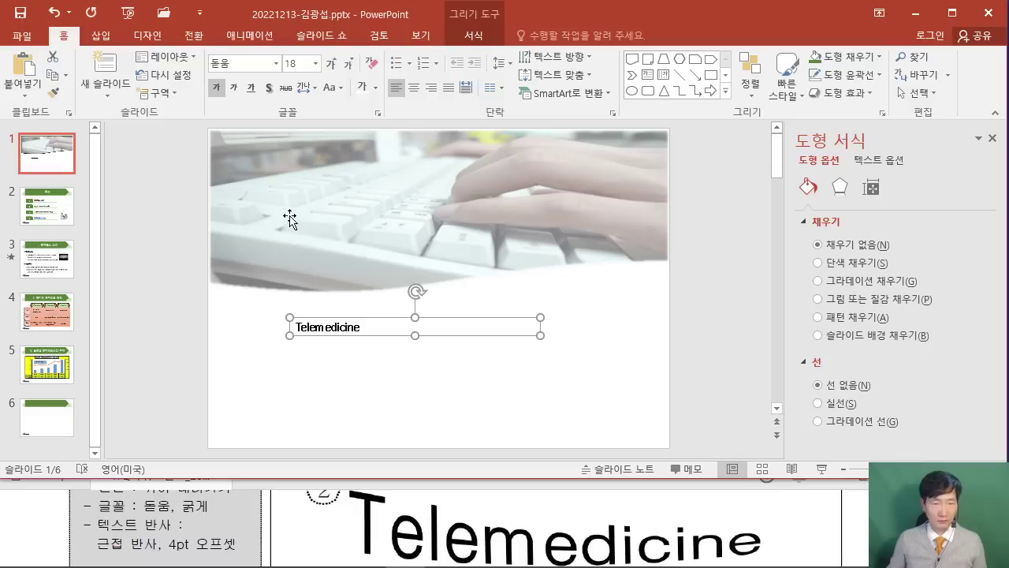
click(32, 546)
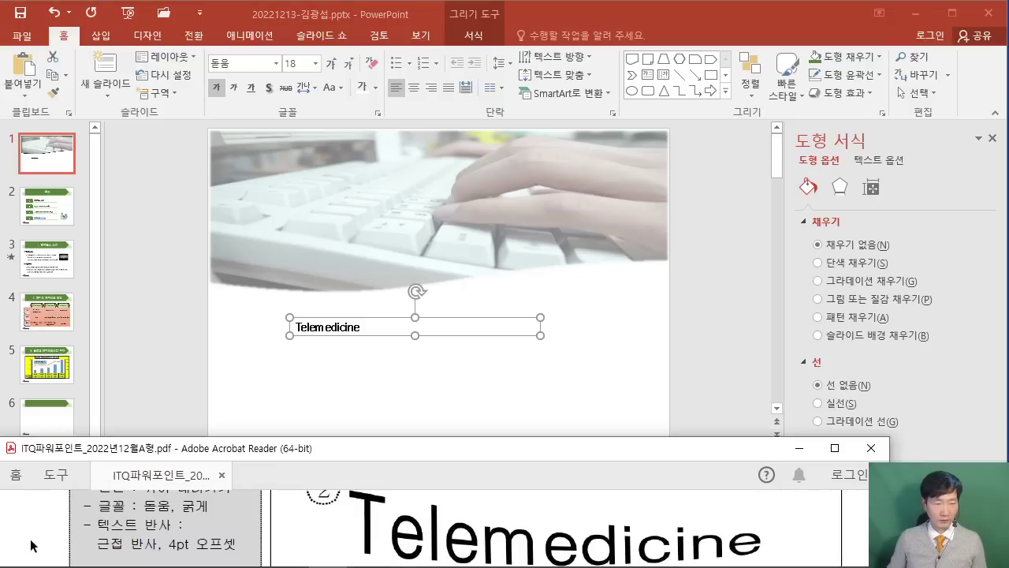
scroll(31, 545, up, 1)
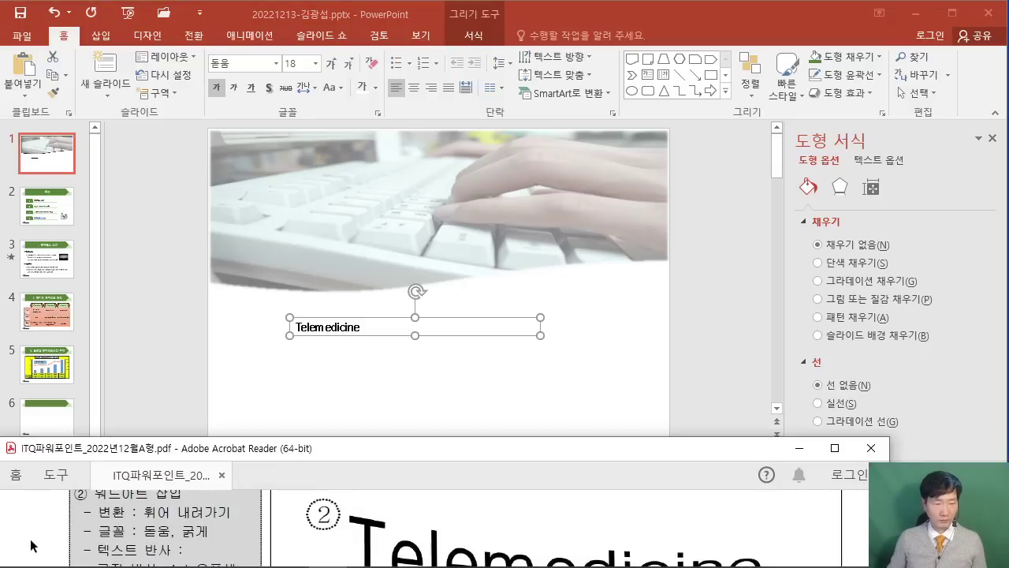
Apply the 휘어 내려가기 Transform text effect to the Telemedicine text.
click(477, 41)
click(477, 41)
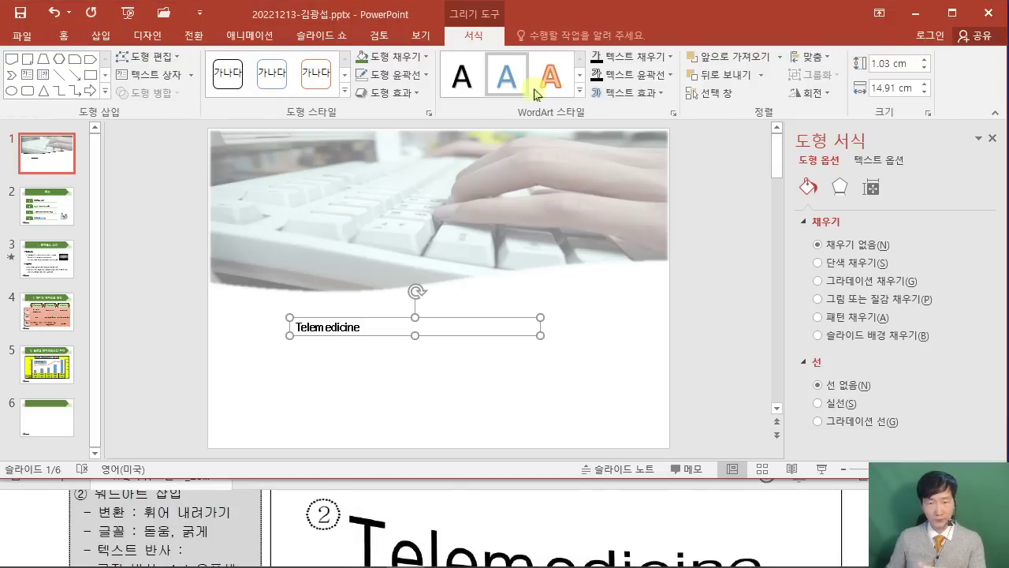
click(638, 97)
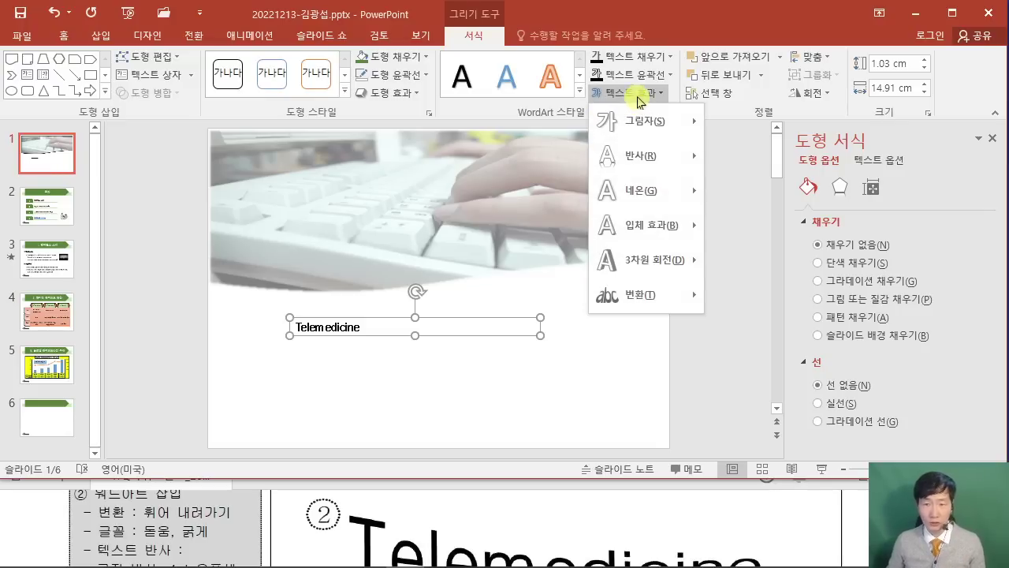
mouse_move(659, 299)
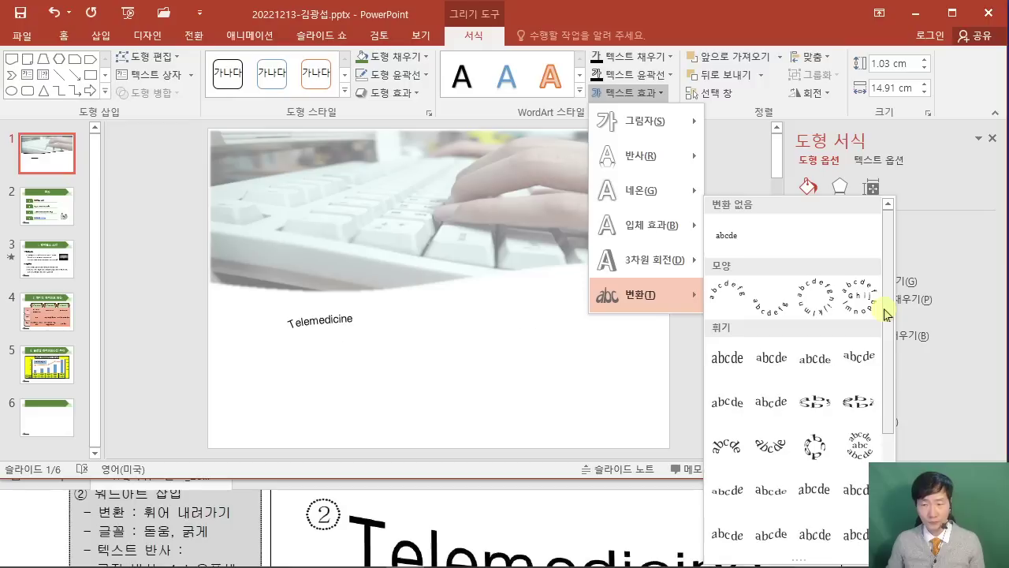
drag(887, 308, 896, 451)
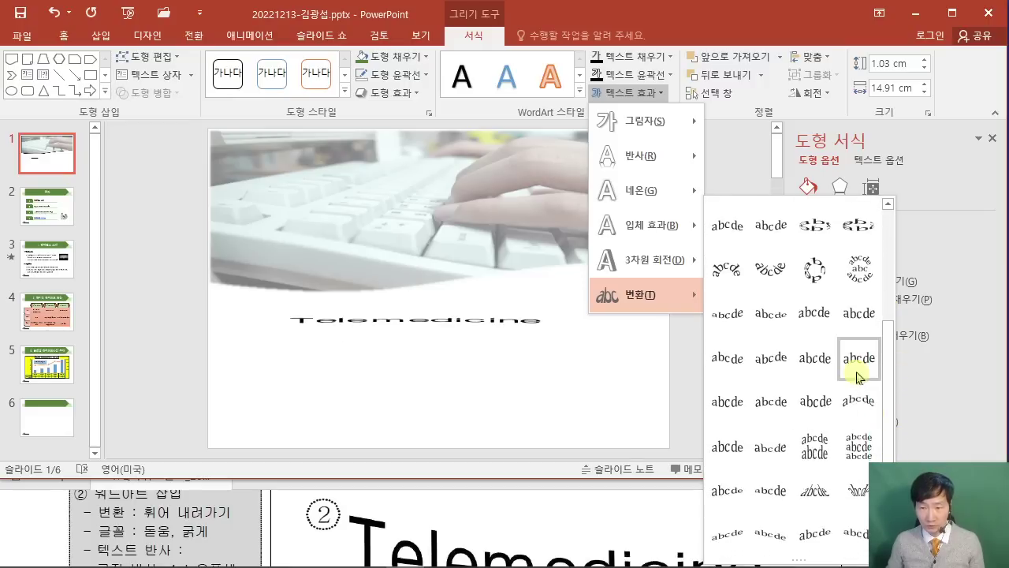
scroll(735, 297, up, 3)
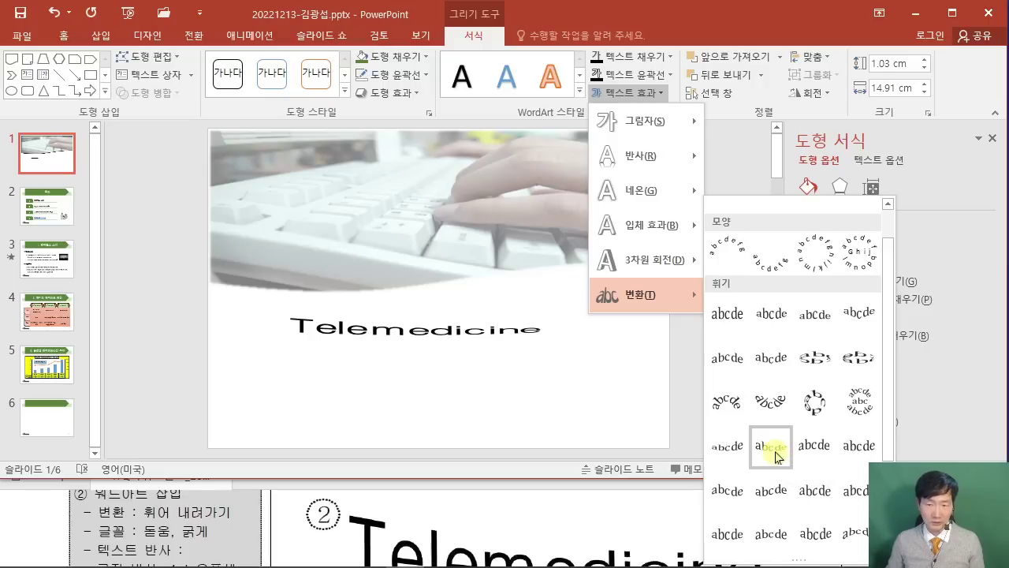
click(775, 455)
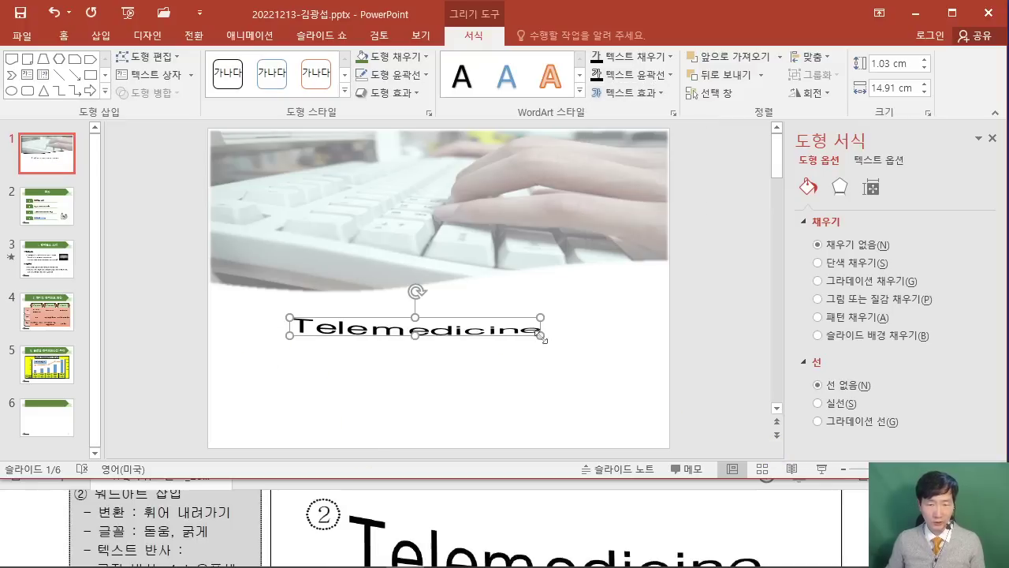
Resize the Telemedicine WordArt box to 23.52 cm wide and 3.56 cm tall.
drag(541, 336, 643, 340)
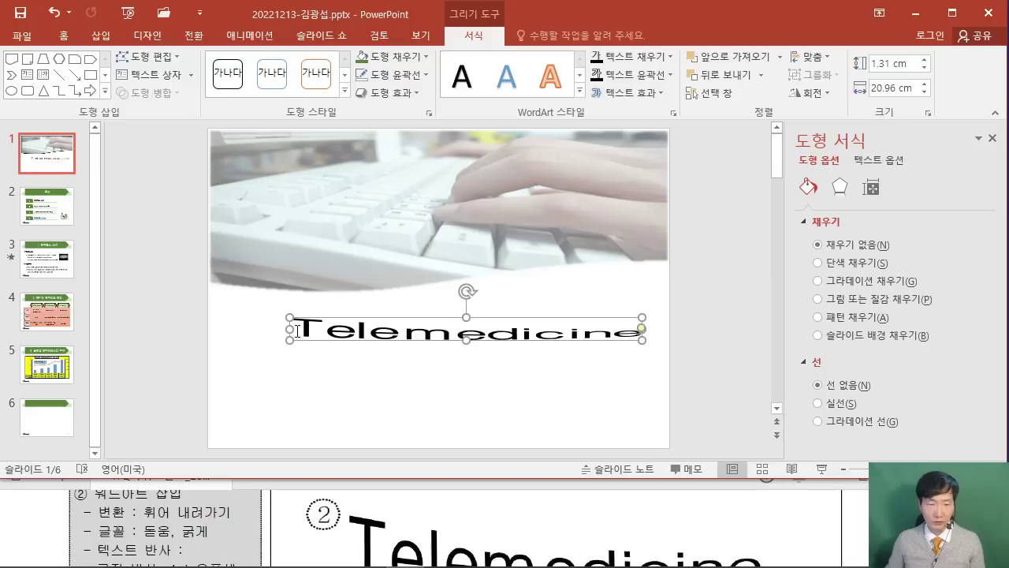
drag(288, 329, 246, 329)
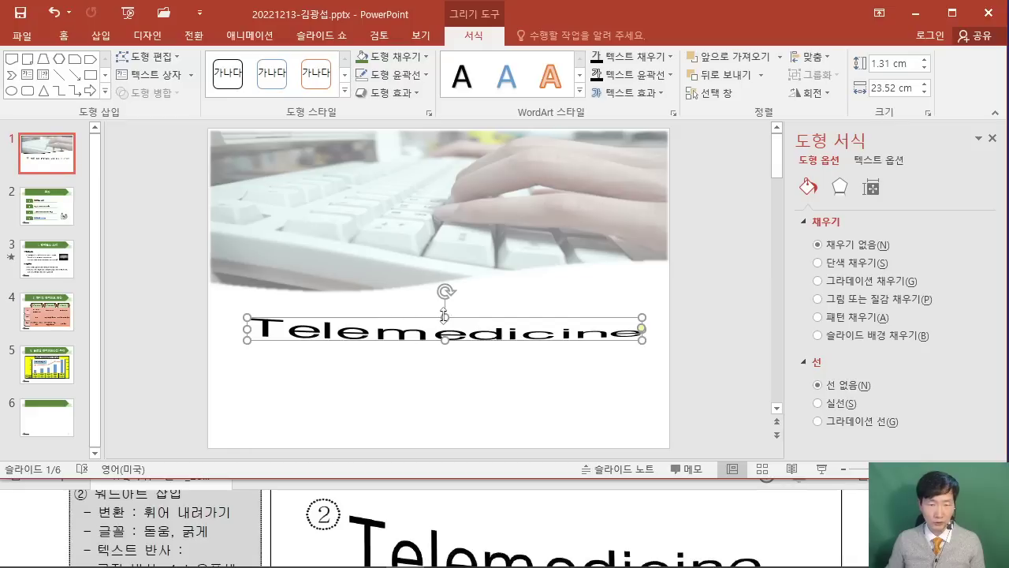
drag(445, 316, 445, 294)
drag(444, 340, 444, 355)
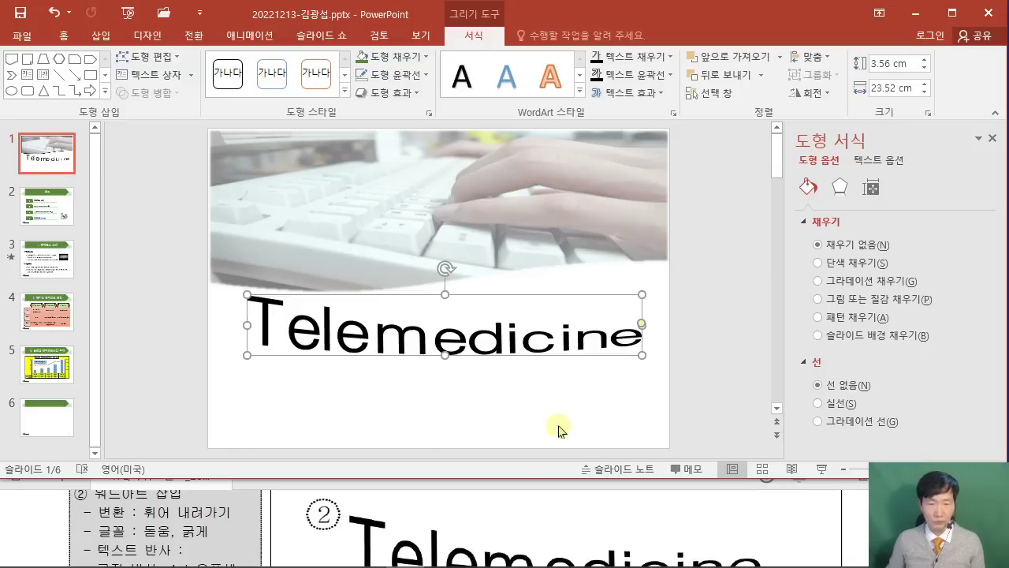
Move the WordArt slightly lower beneath the keyboard picture, matching the PDF sample.
click(860, 518)
click(833, 451)
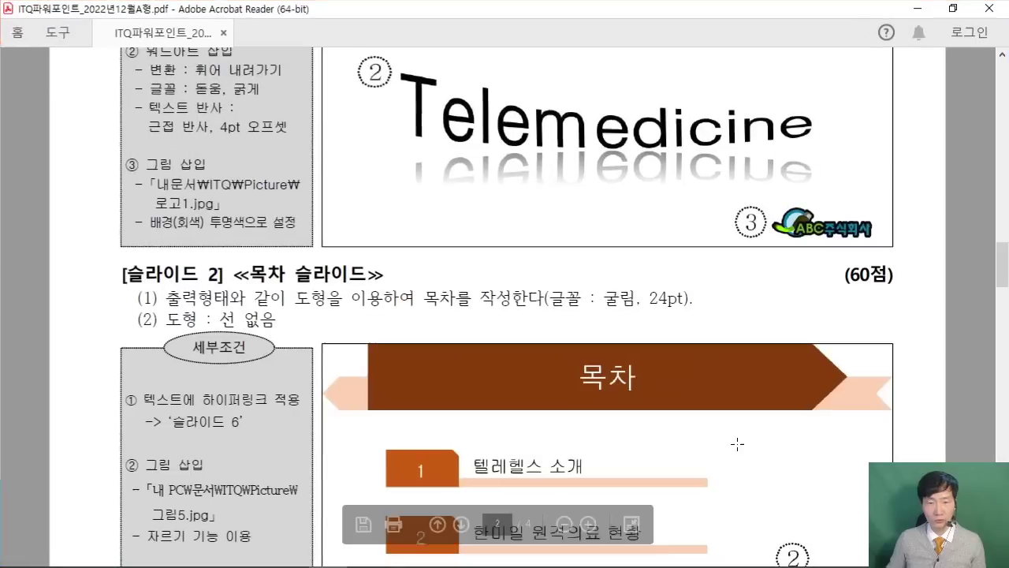
scroll(634, 211, up, 2)
scroll(634, 211, up, 4)
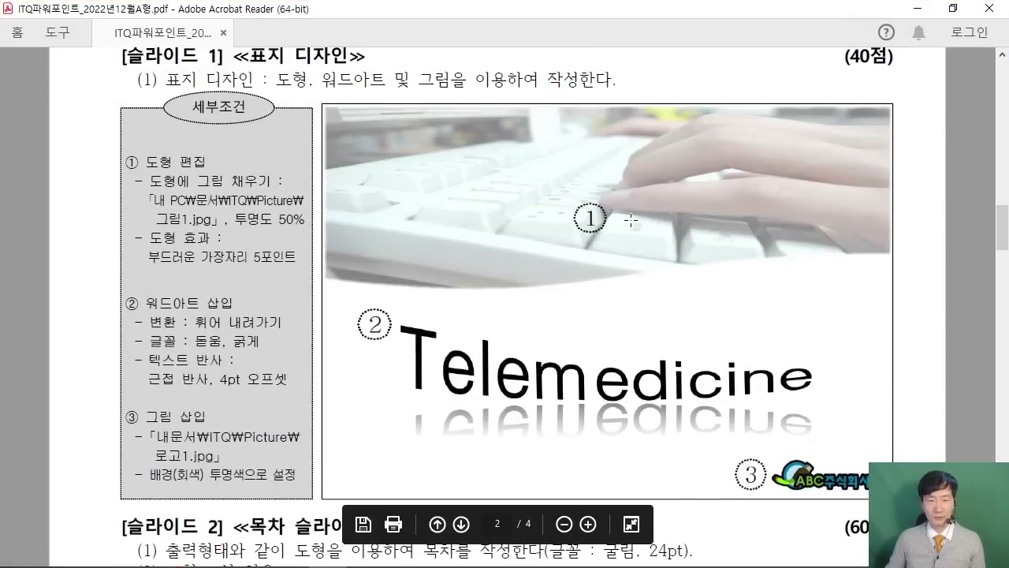
click(959, 8)
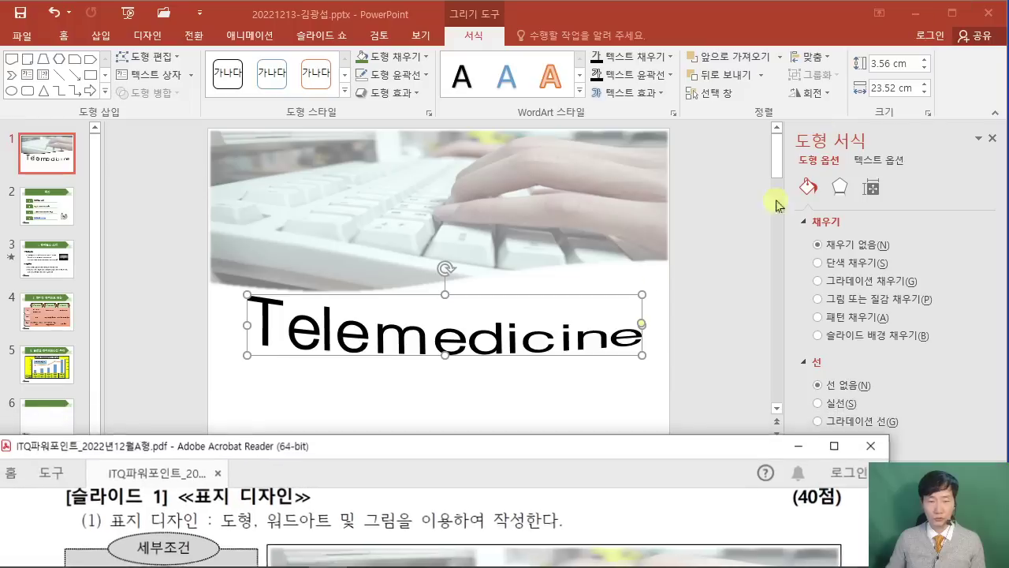
click(492, 358)
drag(493, 356, 494, 380)
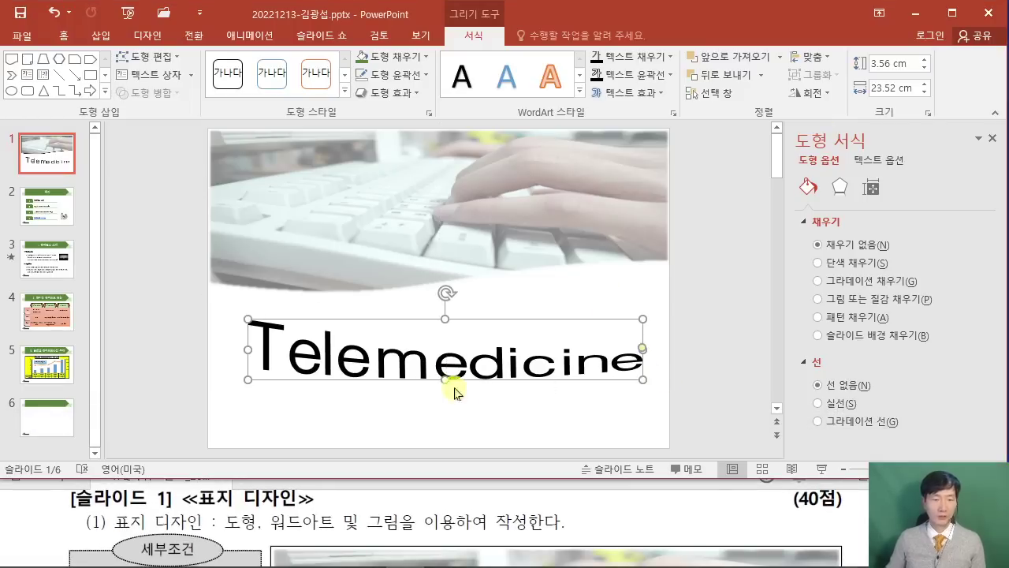
click(45, 505)
scroll(50, 509, down, 2)
scroll(51, 509, down, 4)
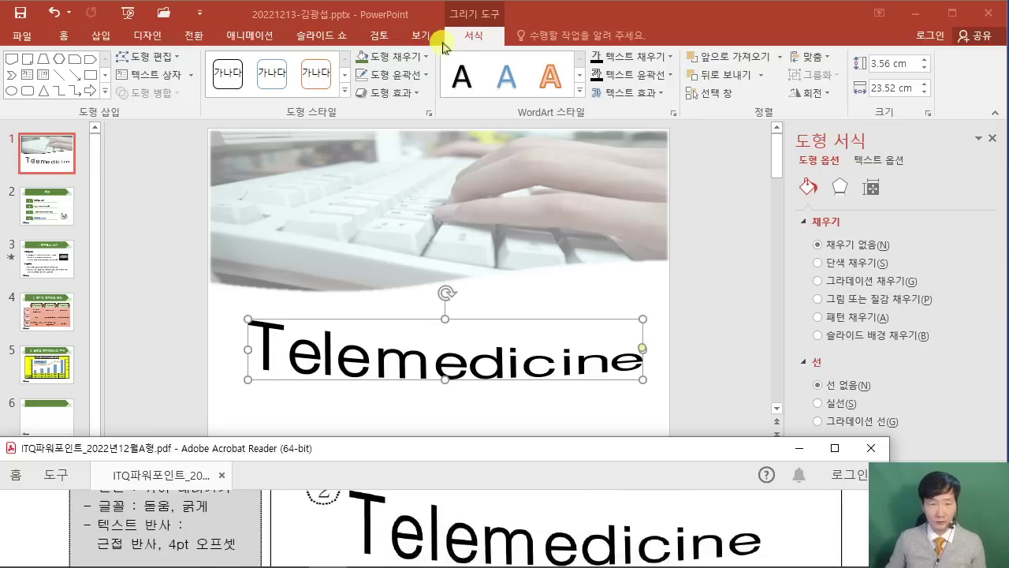
Give the 'Telemedicine' WordArt a tight reflection with a 4 pt offset.
click(659, 101)
click(657, 95)
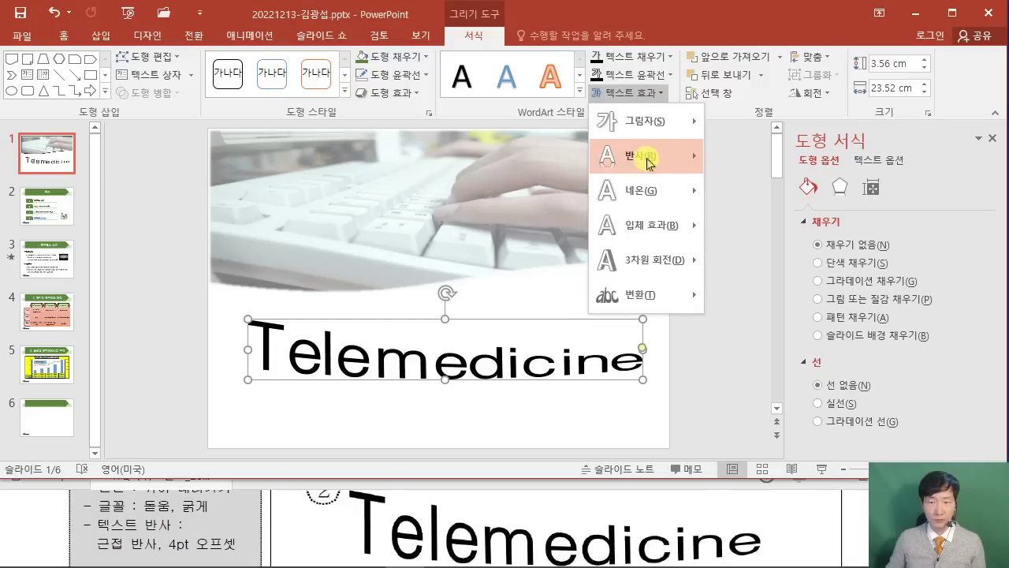
mouse_move(648, 161)
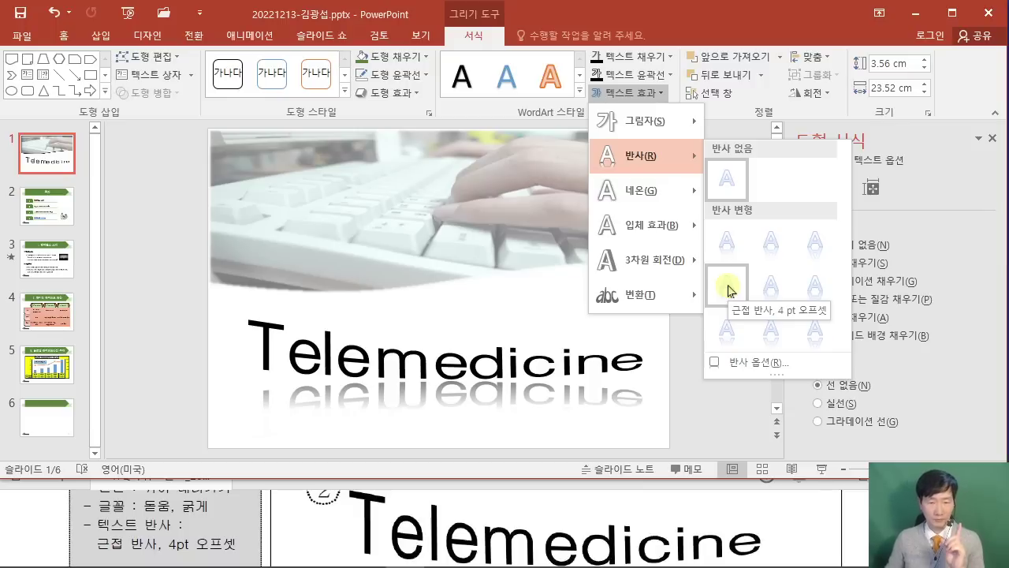
click(730, 290)
Compare the title slide against the exam PDF, then return to the presentation.
click(124, 484)
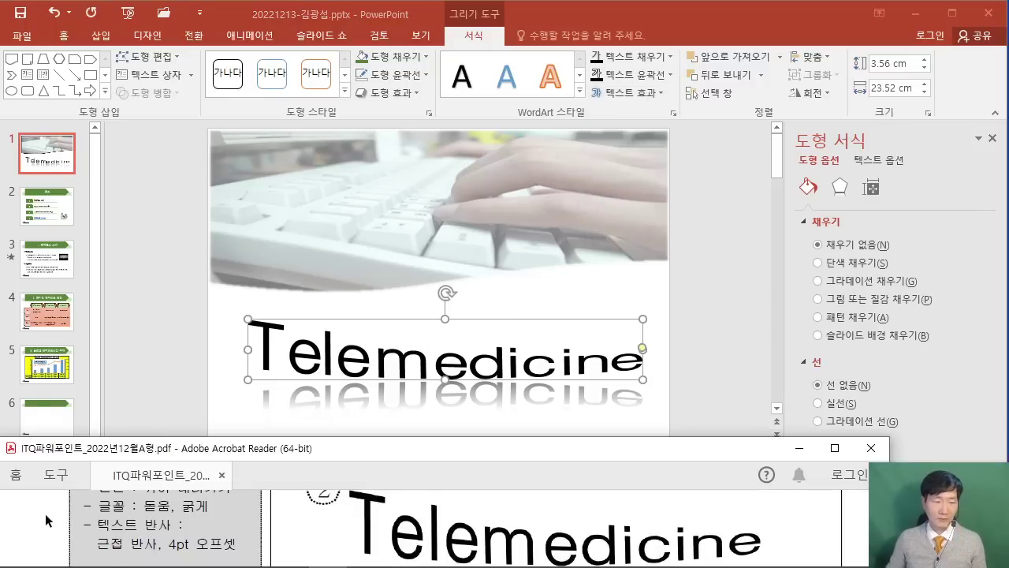
scroll(44, 513, down, 3)
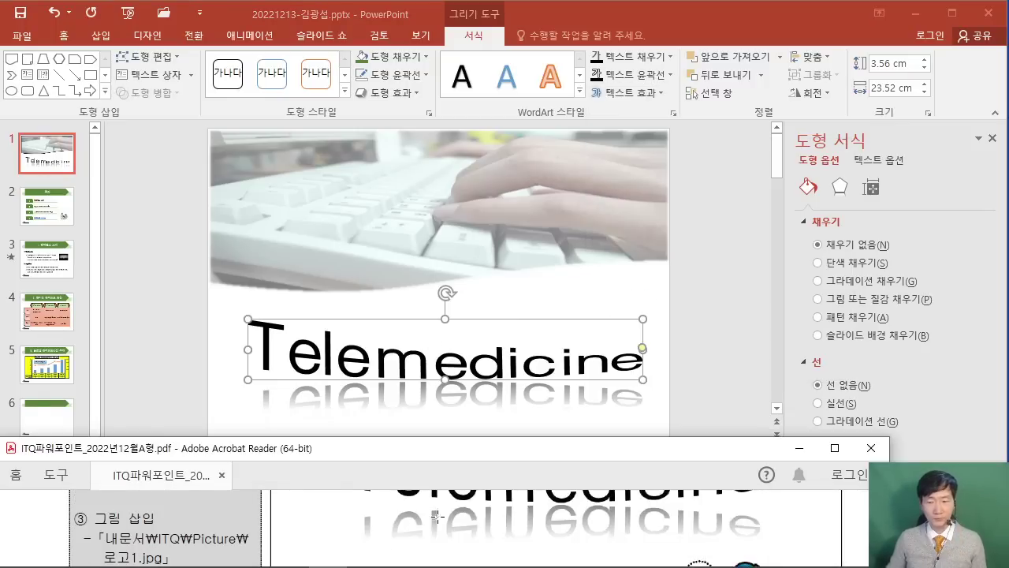
click(834, 448)
scroll(766, 172, up, 5)
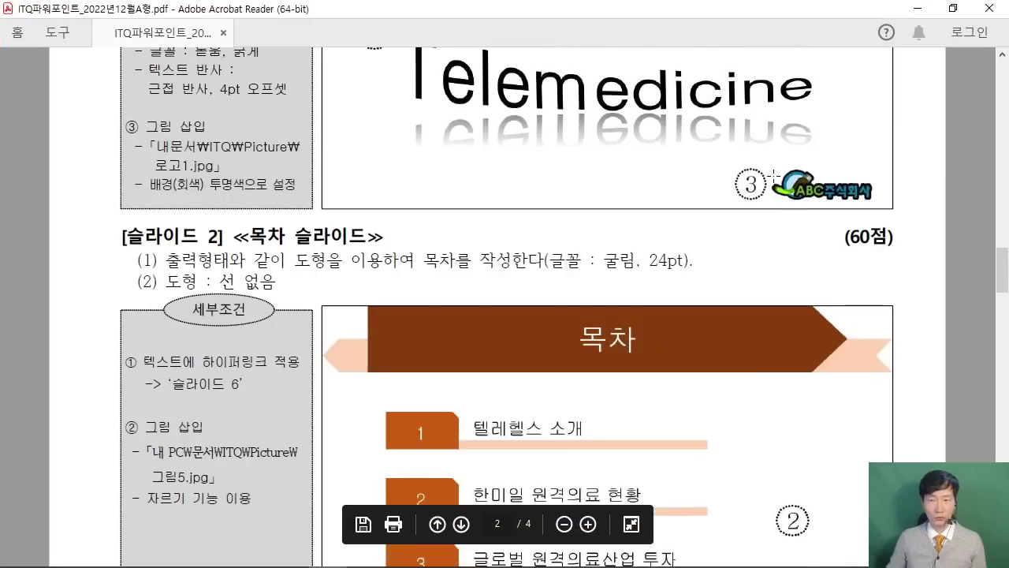
scroll(766, 172, up, 1)
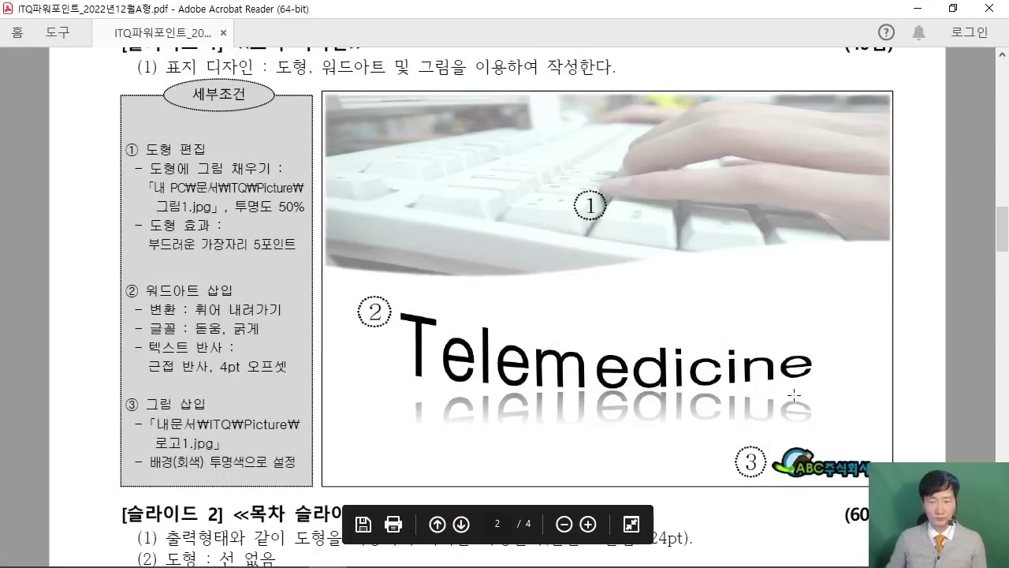
scroll(829, 465, down, 1)
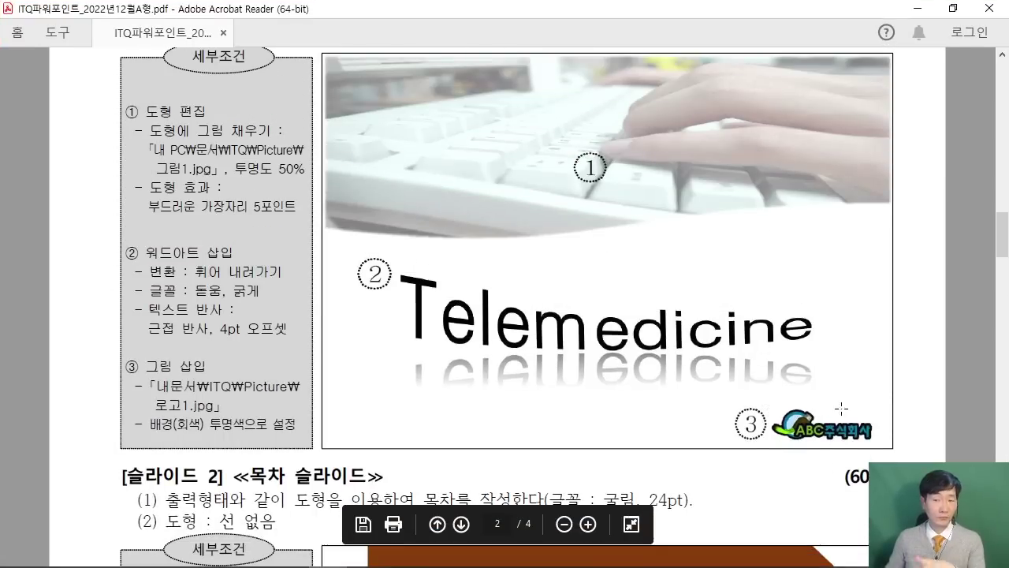
click(953, 8)
click(170, 250)
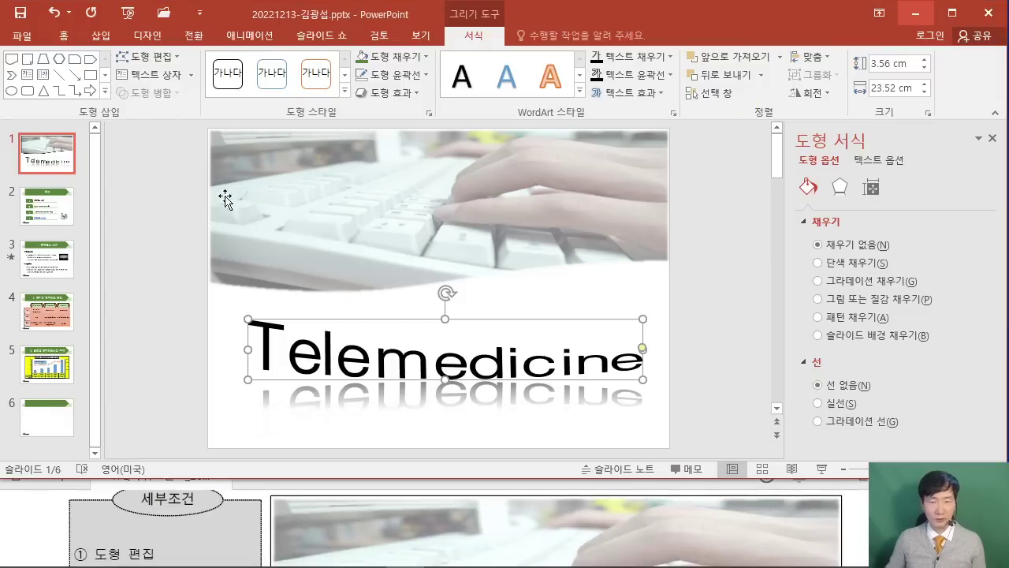
Enter Slide Master view and select the green Title and Content layout.
click(417, 37)
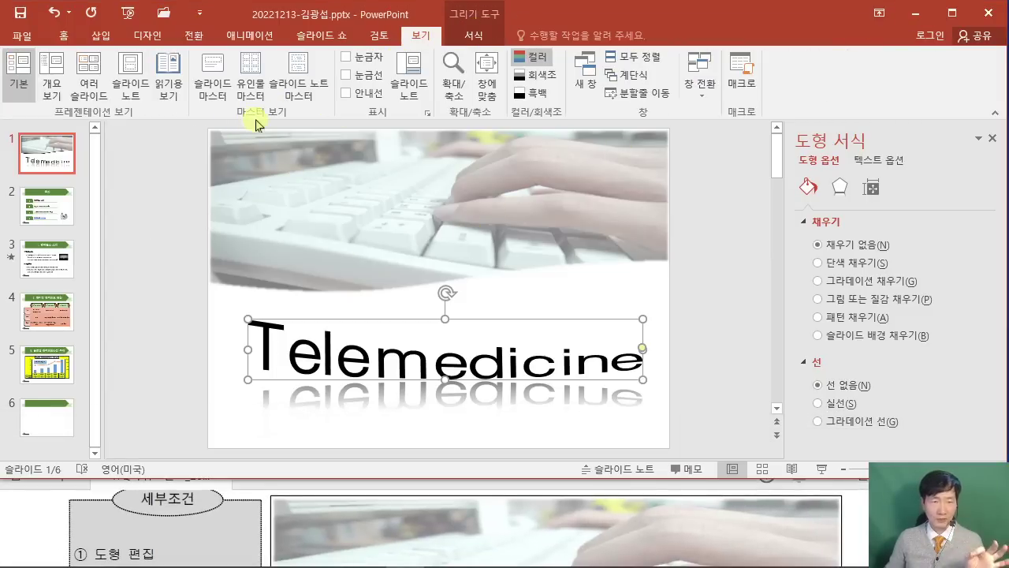
click(213, 96)
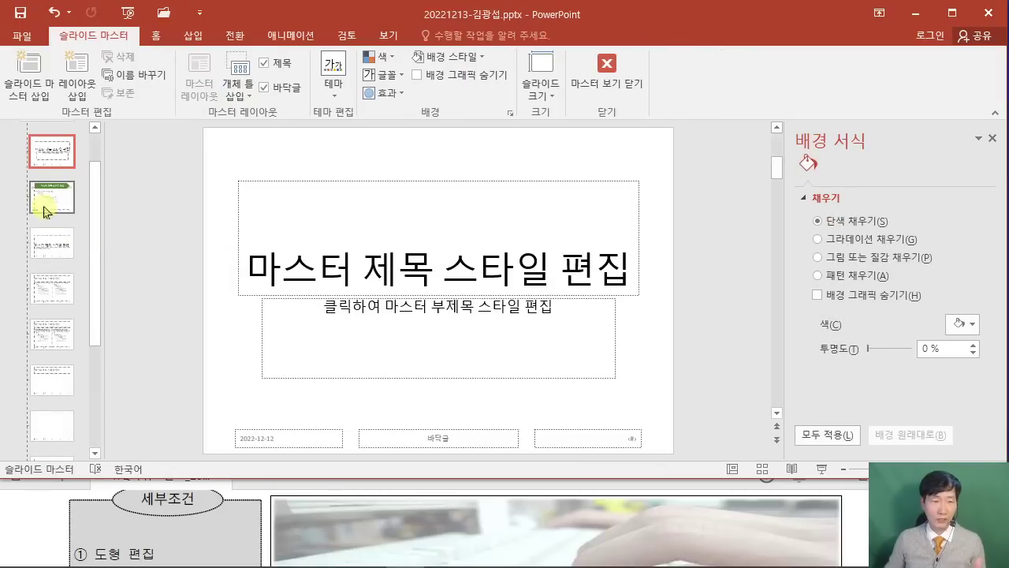
click(45, 211)
key(Up)
key(Up)
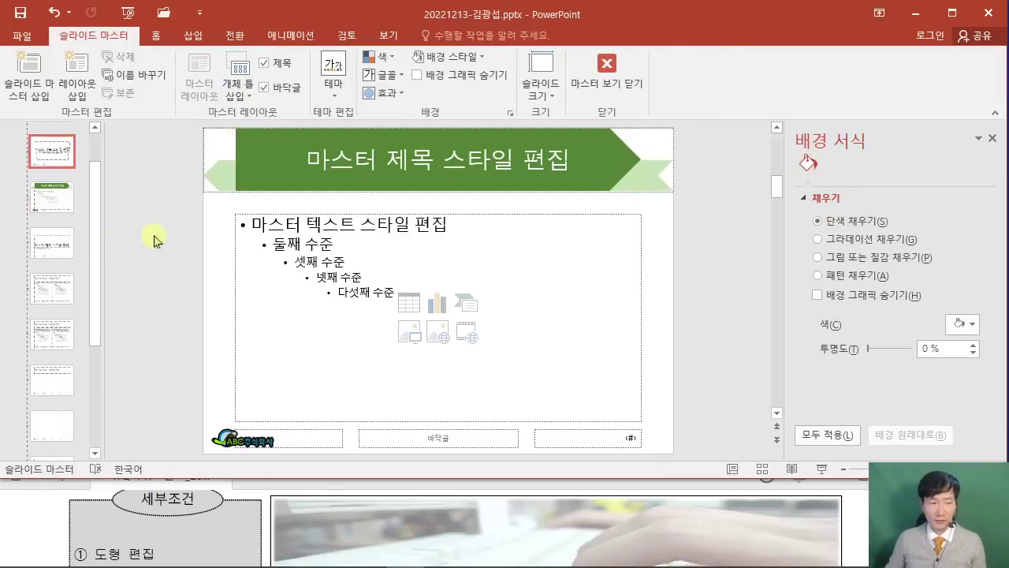
click(70, 243)
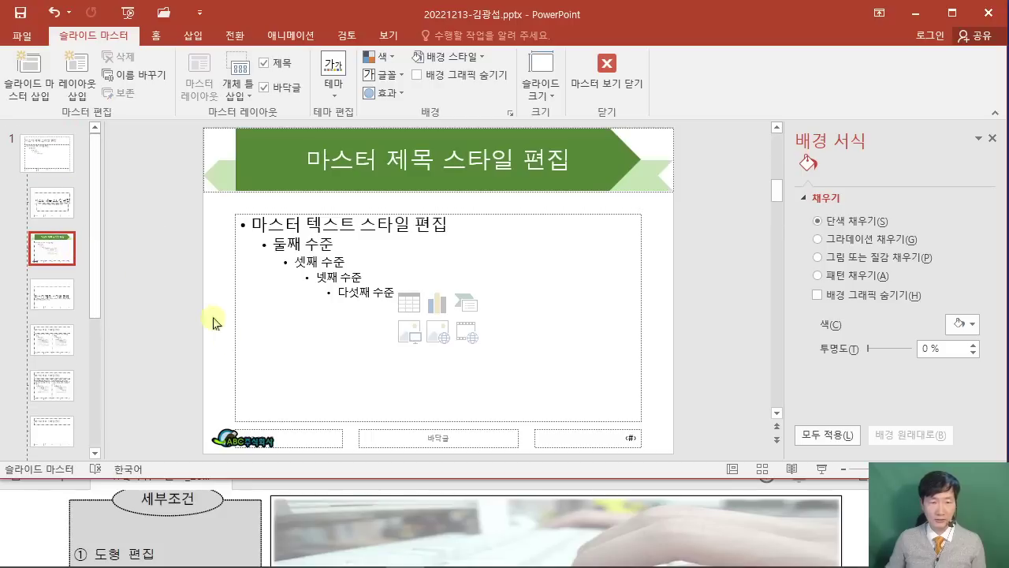
Copy the ABC logo from the layout's footer and close Master View.
click(245, 440)
right_click(242, 441)
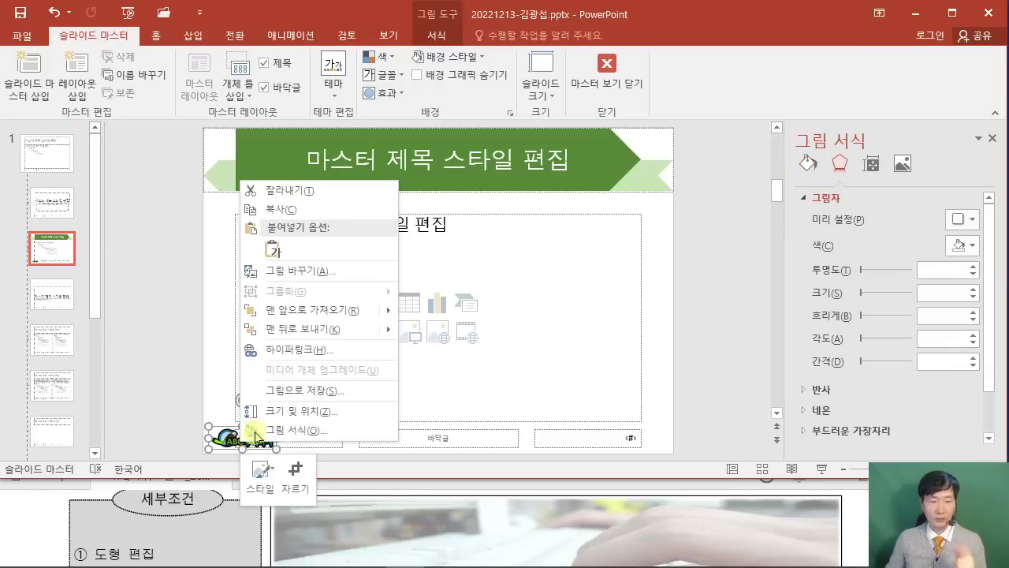
click(307, 210)
click(606, 71)
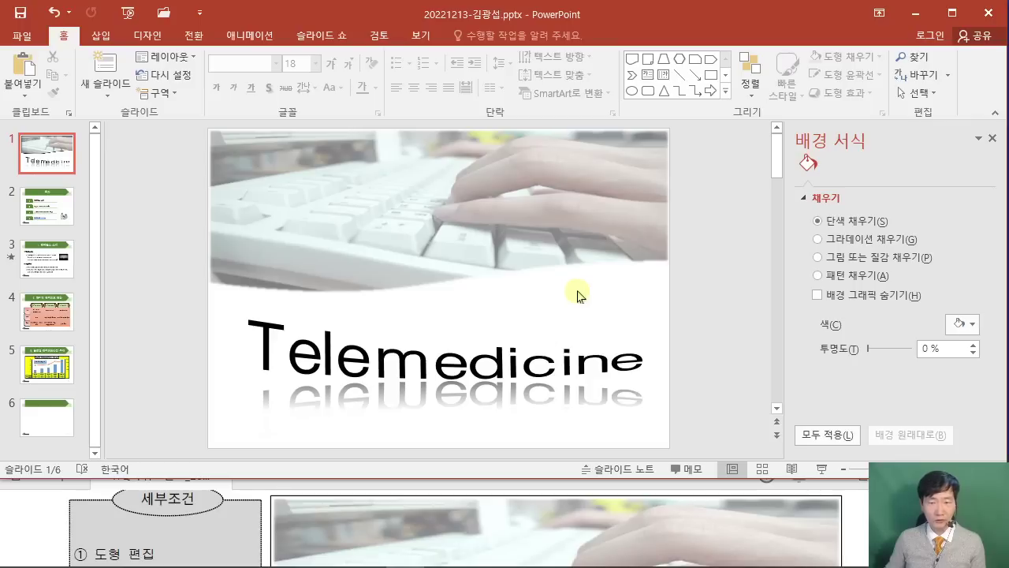
Paste the ABC logo as a picture onto slide 1 and place it in the bottom-right corner.
click(498, 338)
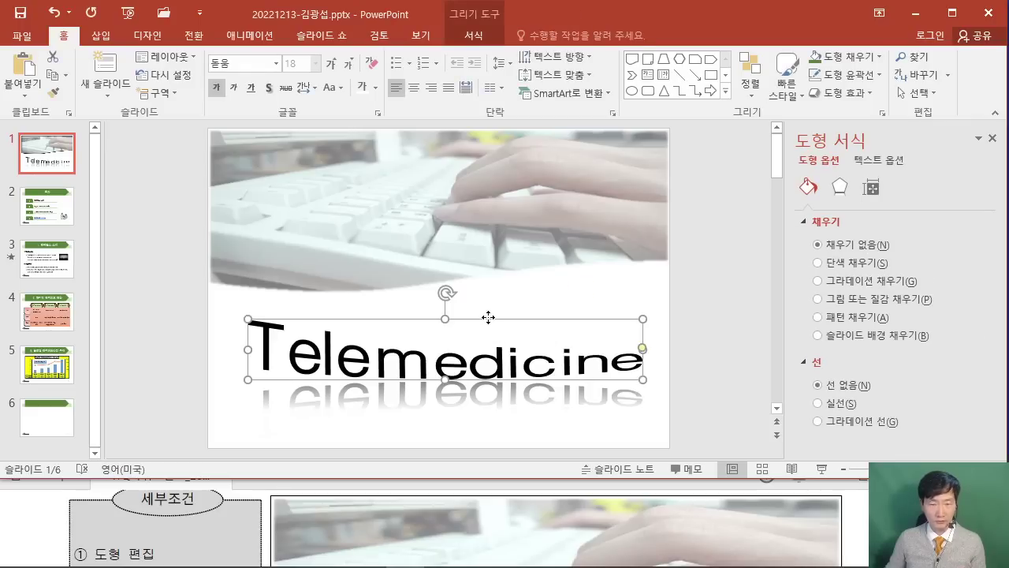
right_click(581, 289)
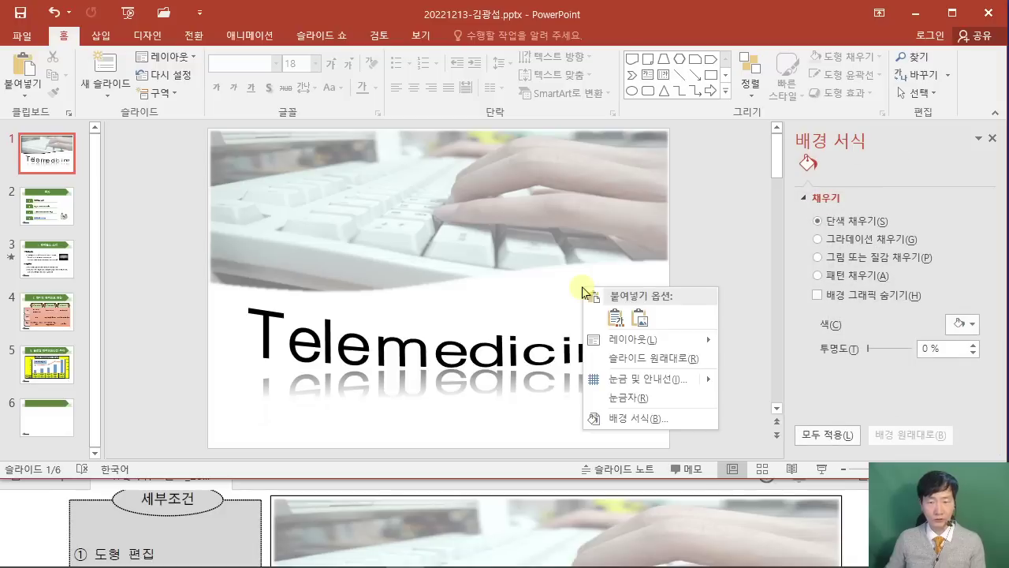
click(639, 317)
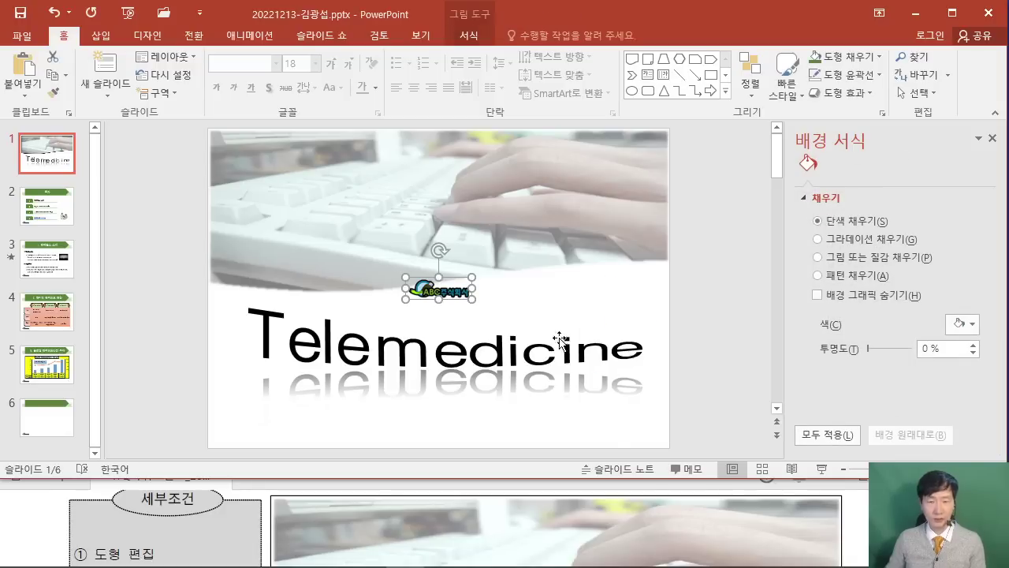
drag(451, 301, 623, 428)
click(732, 380)
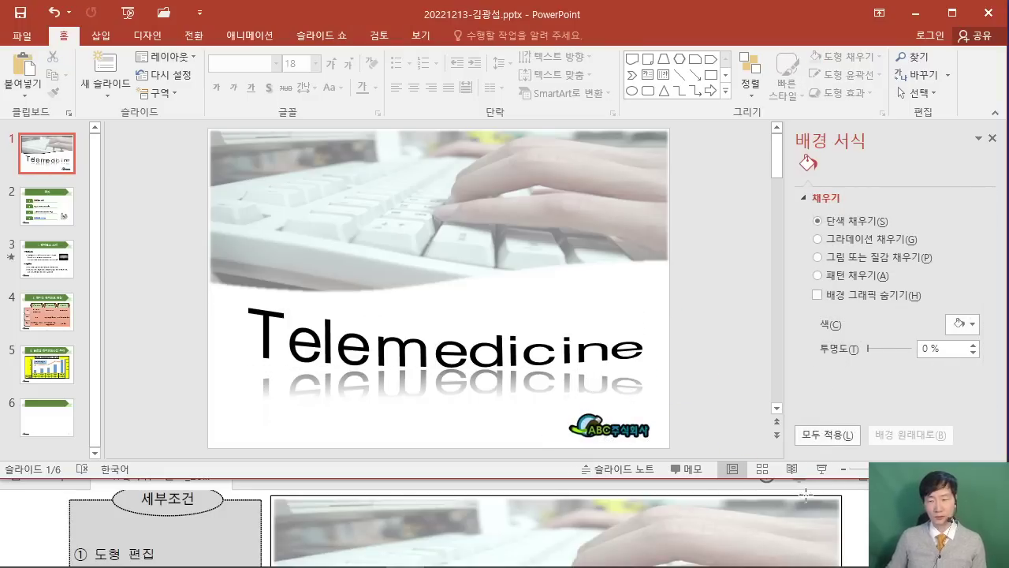
Check the finished title slide against the exam PDF's sample.
click(849, 510)
click(837, 452)
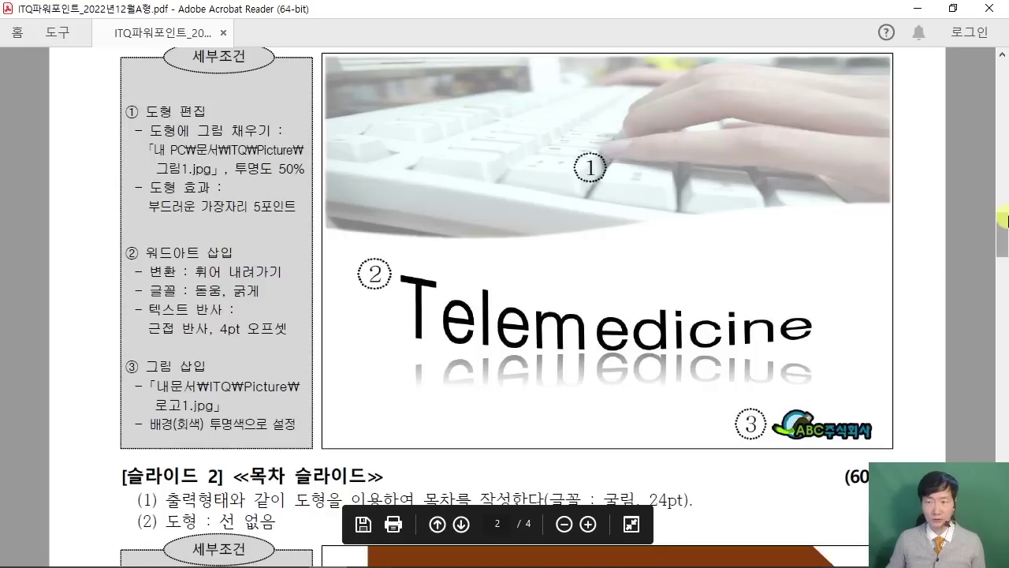
click(916, 9)
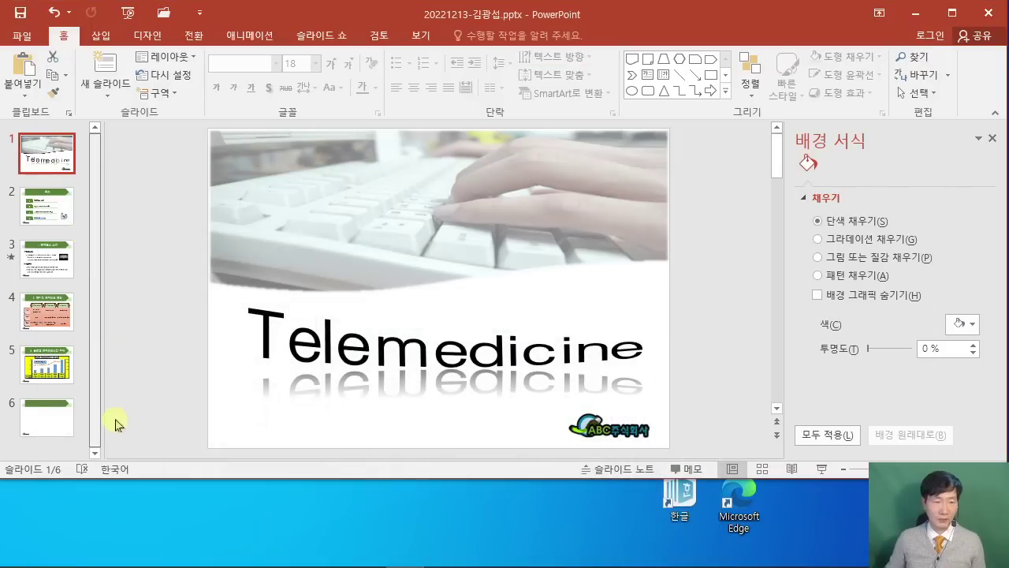
Review the slide 6 requirements in the exam PDF, then return to the presentation.
scroll(150, 418, down, 5)
mouse_move(557, 563)
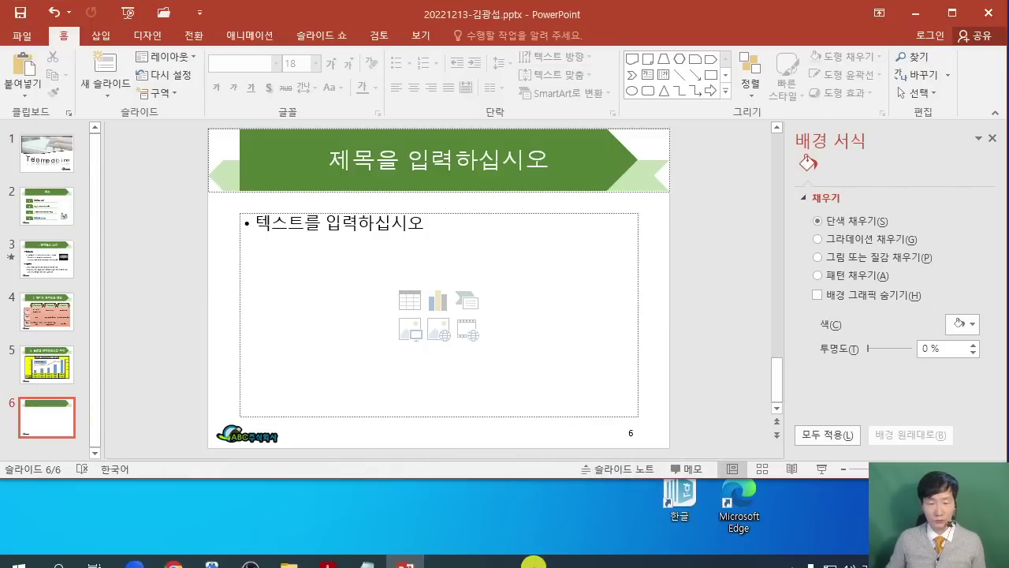
click(324, 556)
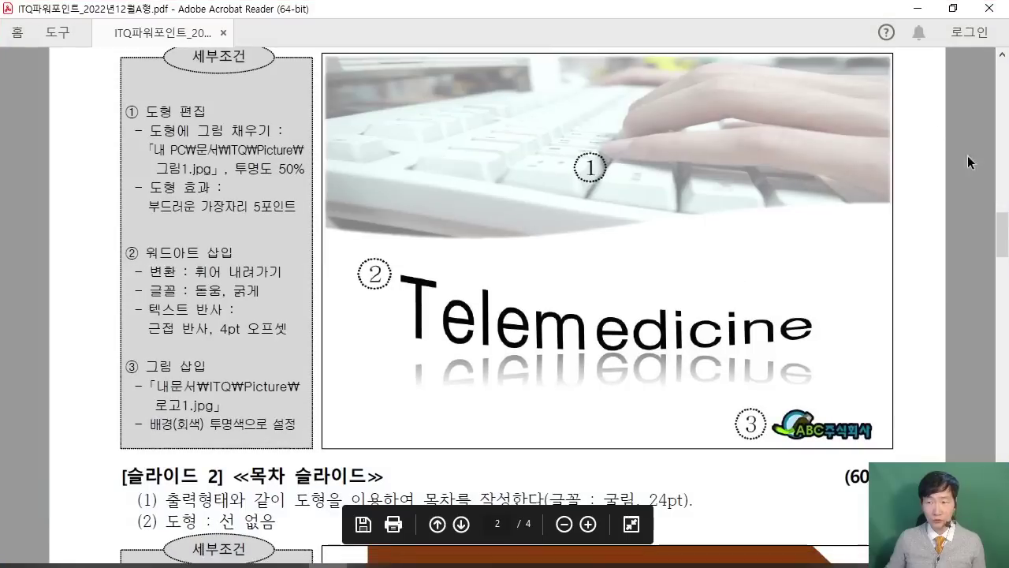
drag(1001, 231, 1001, 460)
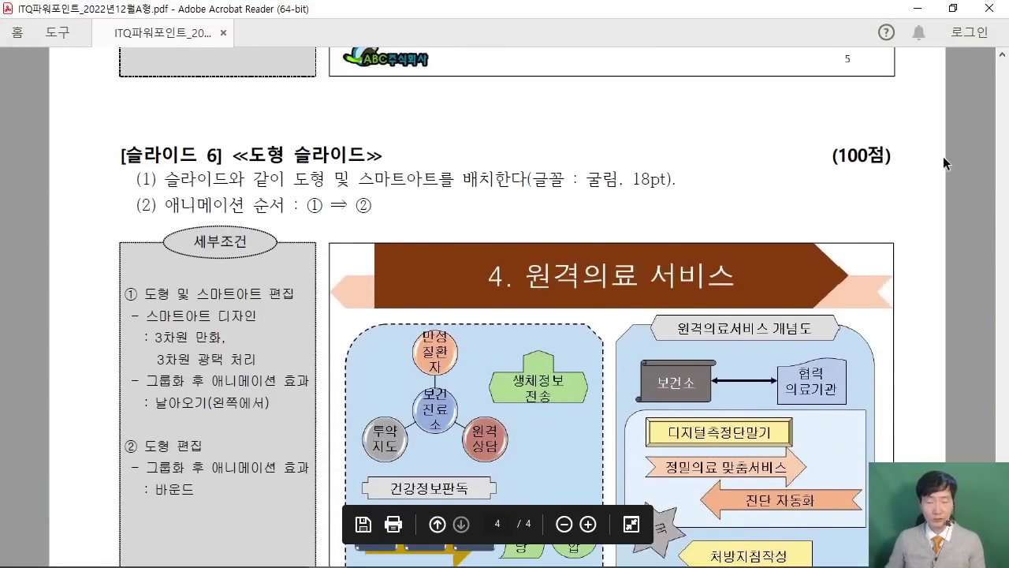
click(953, 11)
scroll(450, 528, down, 5)
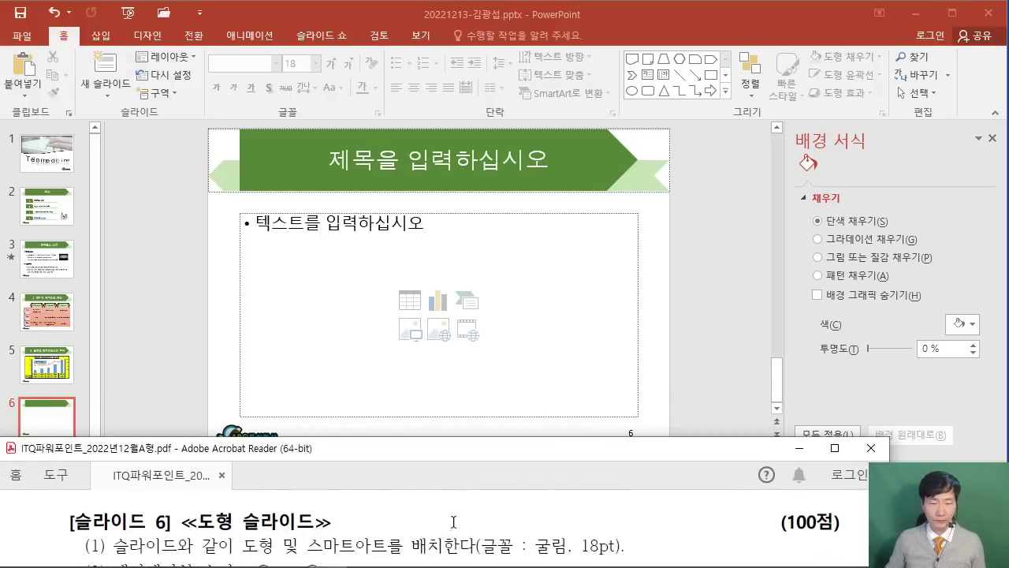
scroll(454, 518, down, 2)
scroll(453, 518, up, 1)
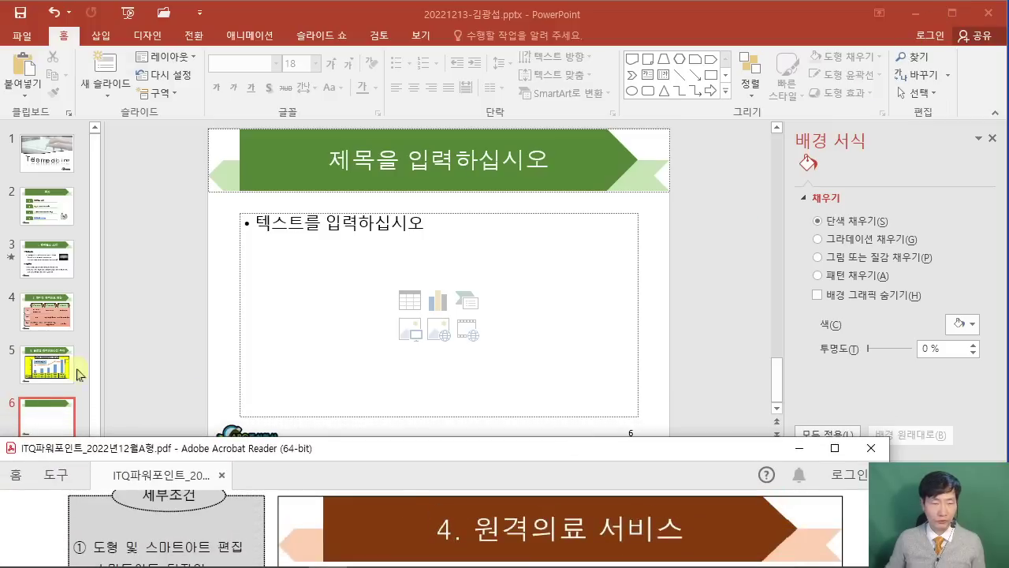
click(28, 414)
Enter '4. 원격의료 서비스' as the slide 6 title.
click(347, 166)
text(4)
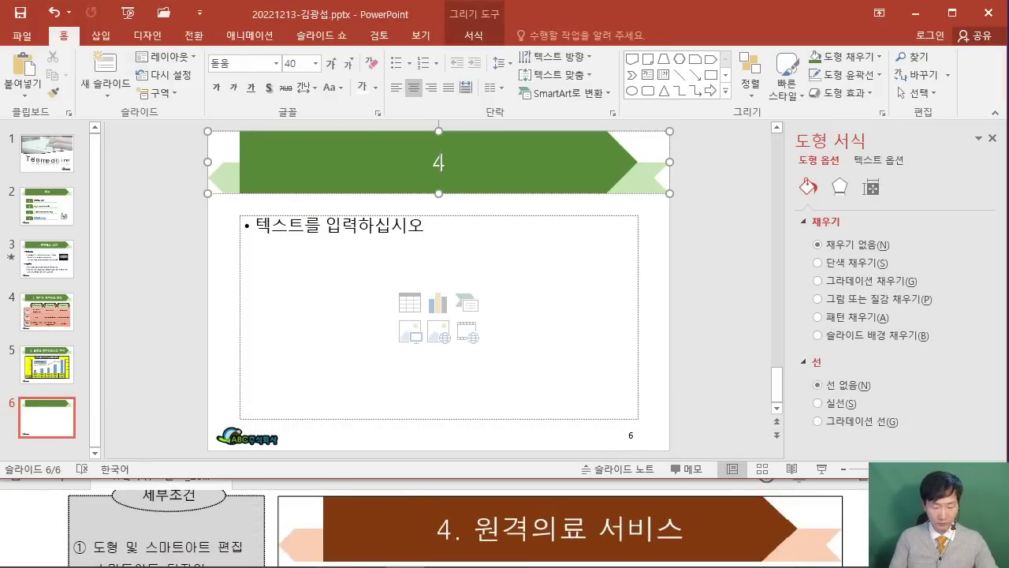
text(.)
key(Hangul)
text(원격의료 서비스)
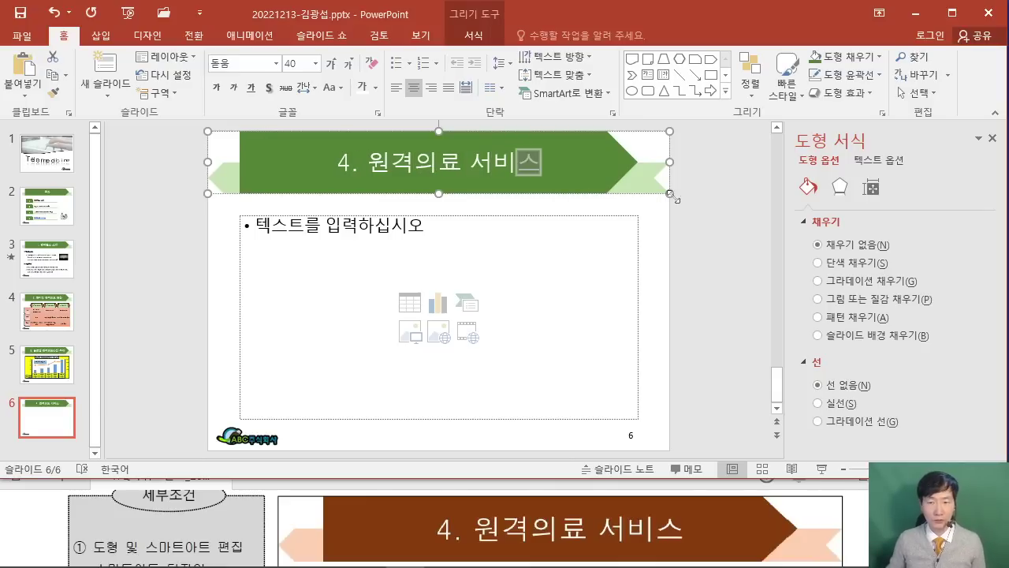
click(730, 204)
Delete slide 6's empty content placeholder.
click(992, 138)
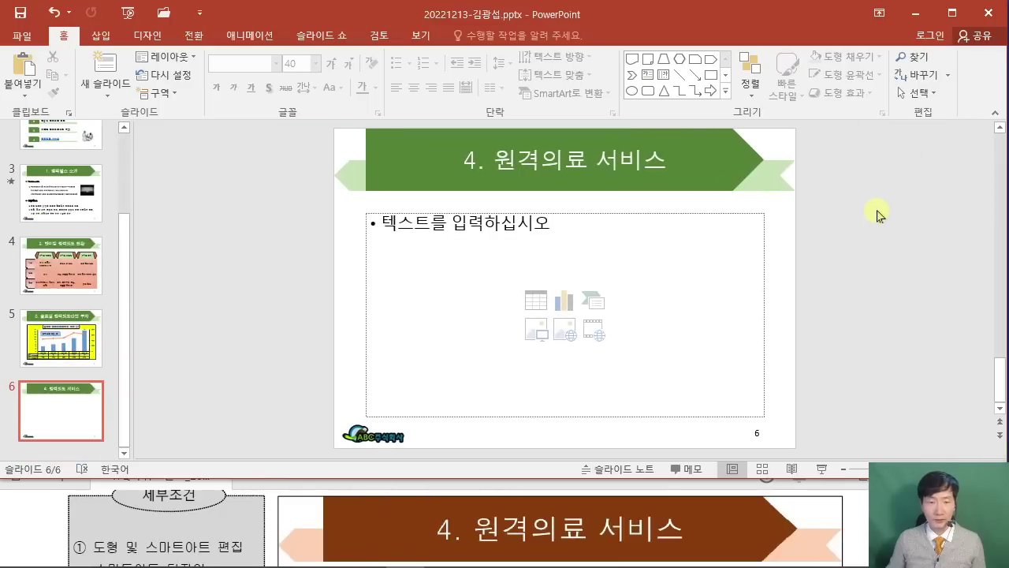
click(365, 251)
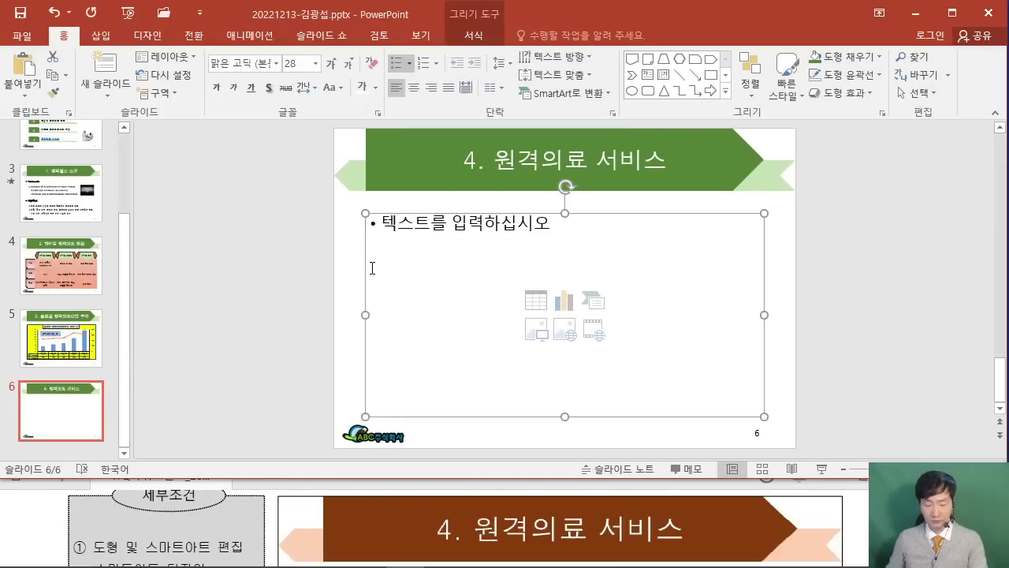
key(Delete)
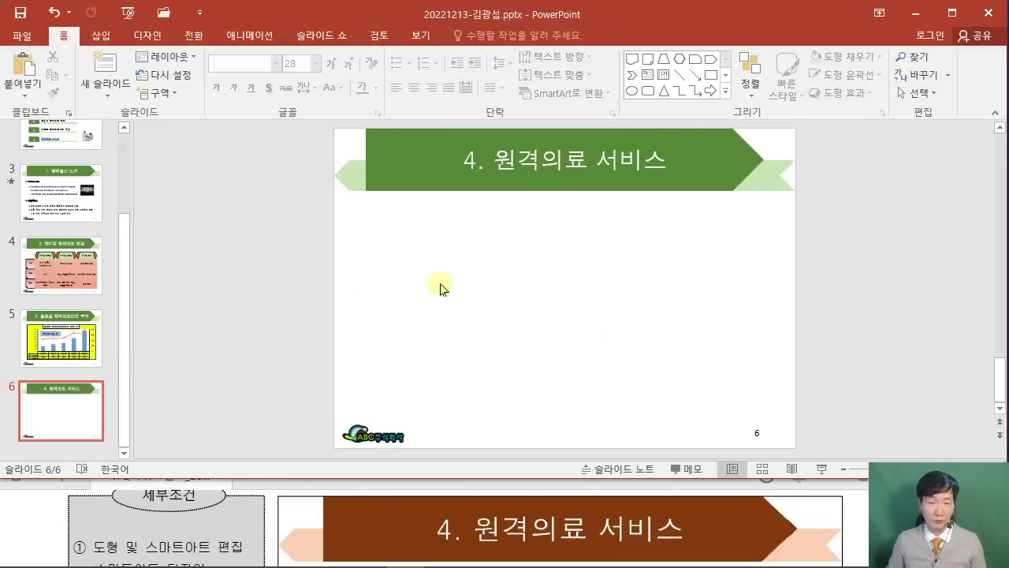
click(37, 516)
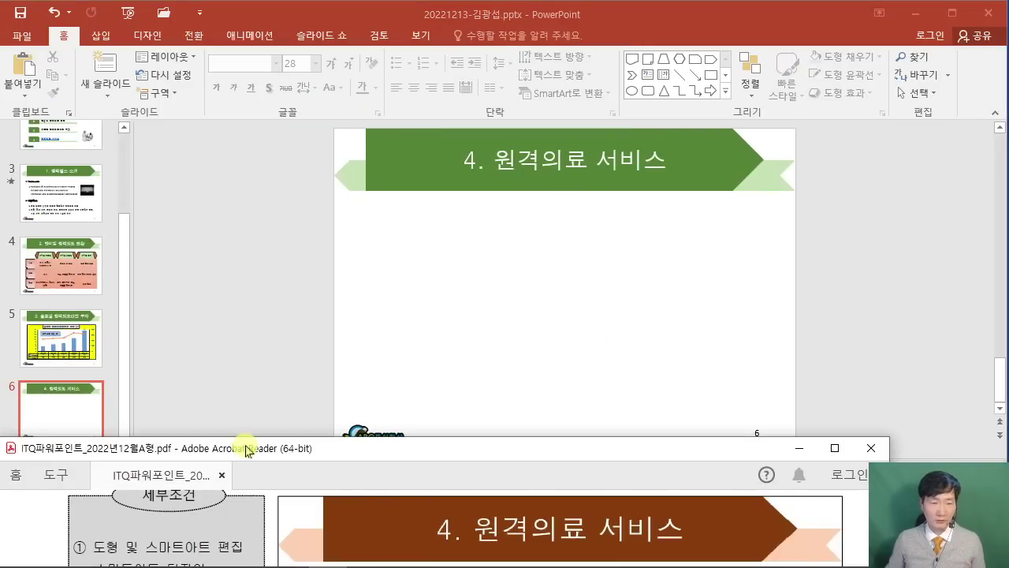